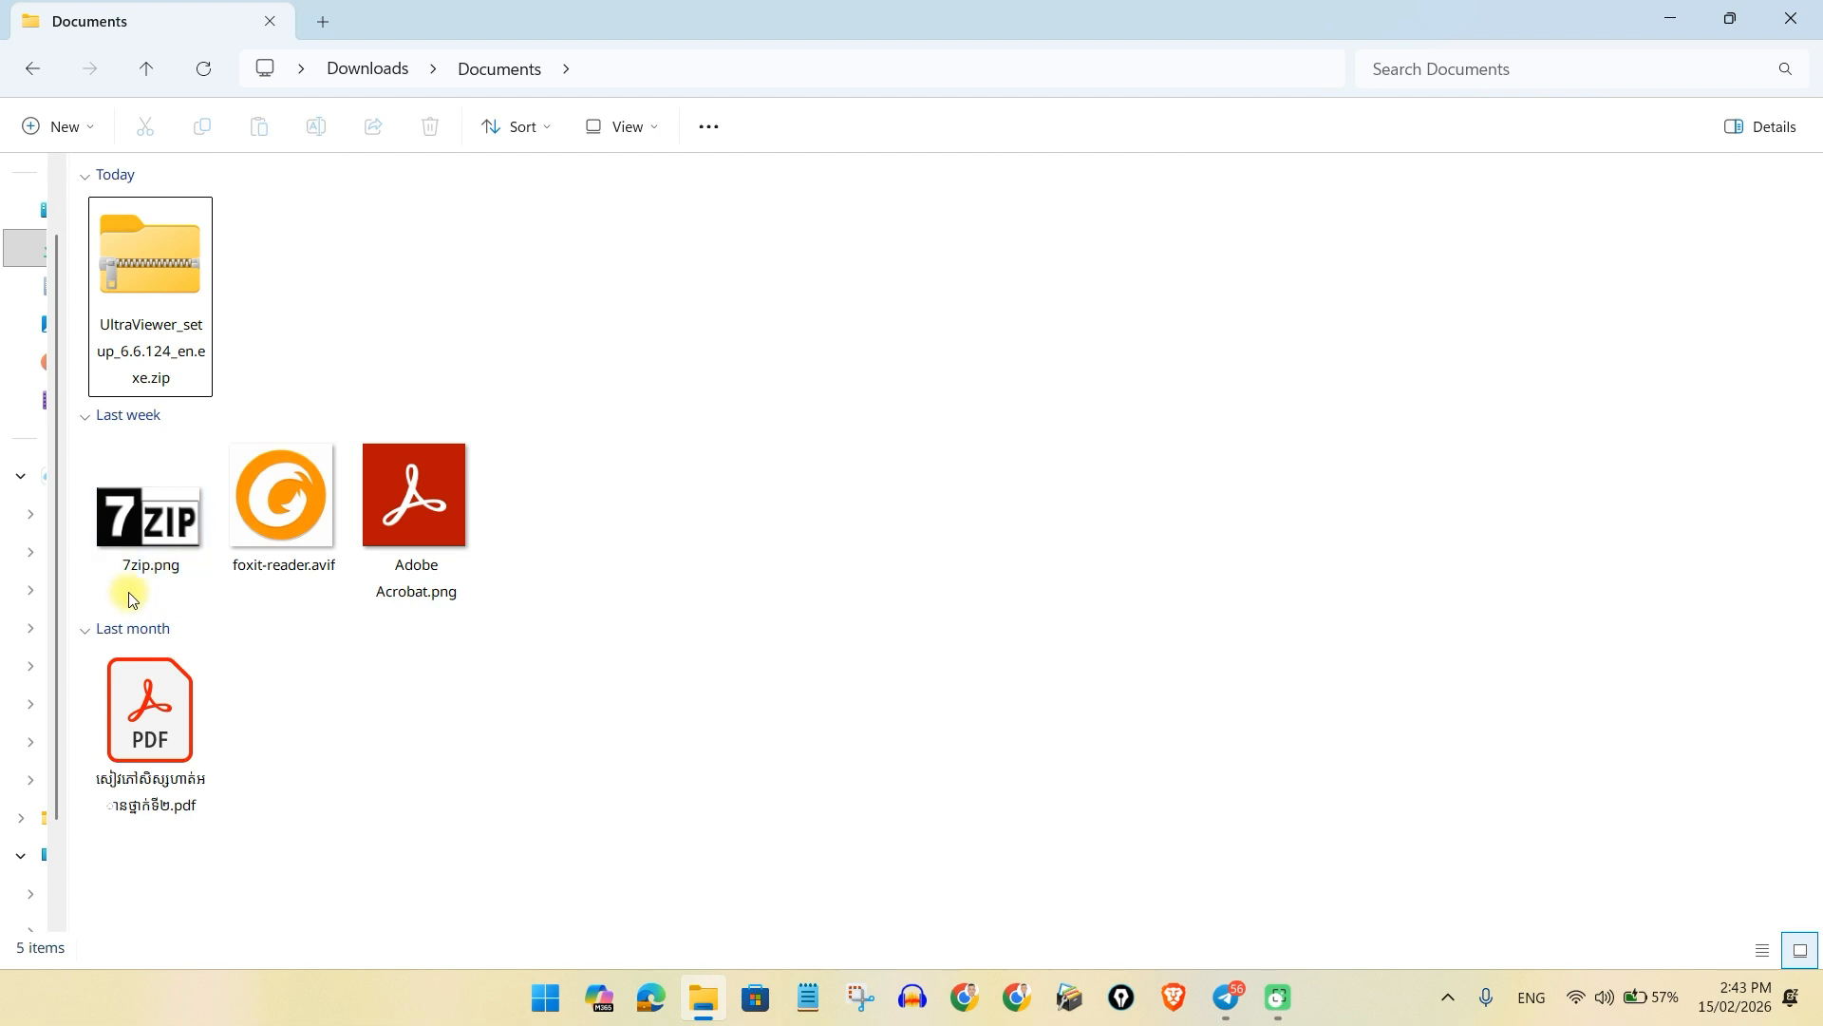
Step: Extract the UltraViewer_setup_6.6.124_en.exe.zip archive with 7-Zip into a folder of its own name
mouse_move(150, 530)
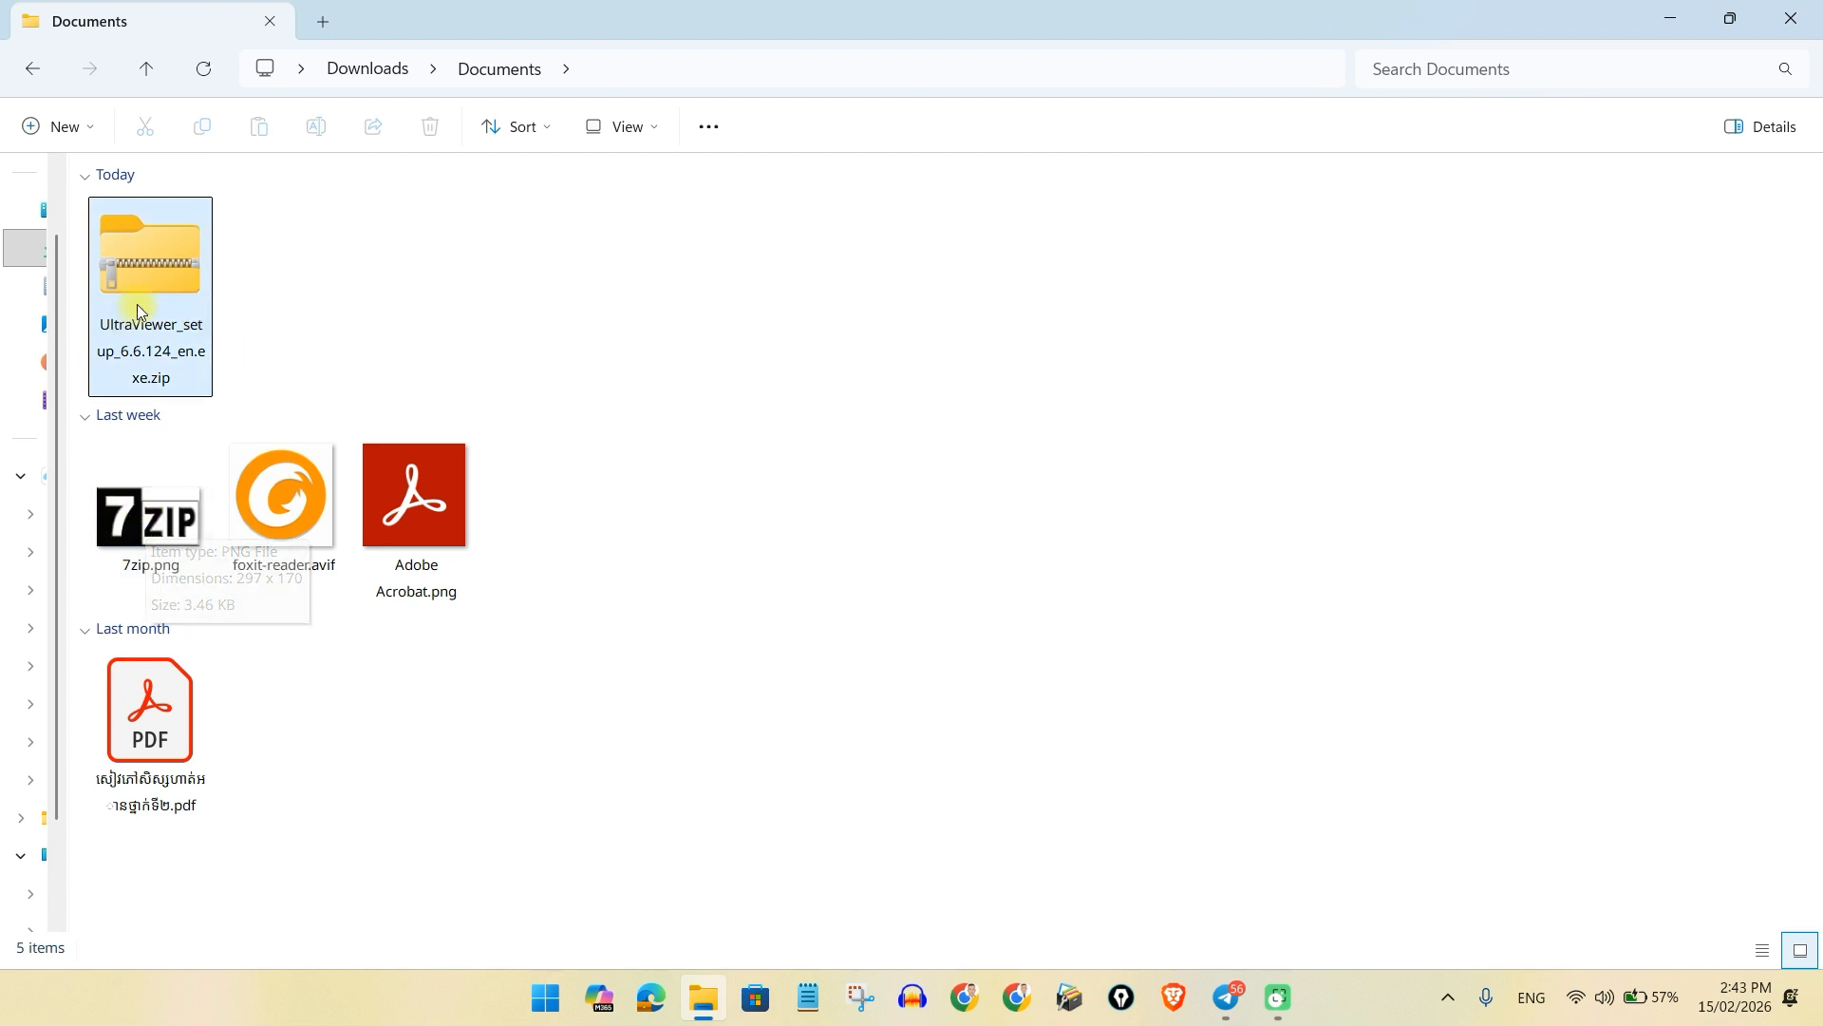
mouse_move(162, 275)
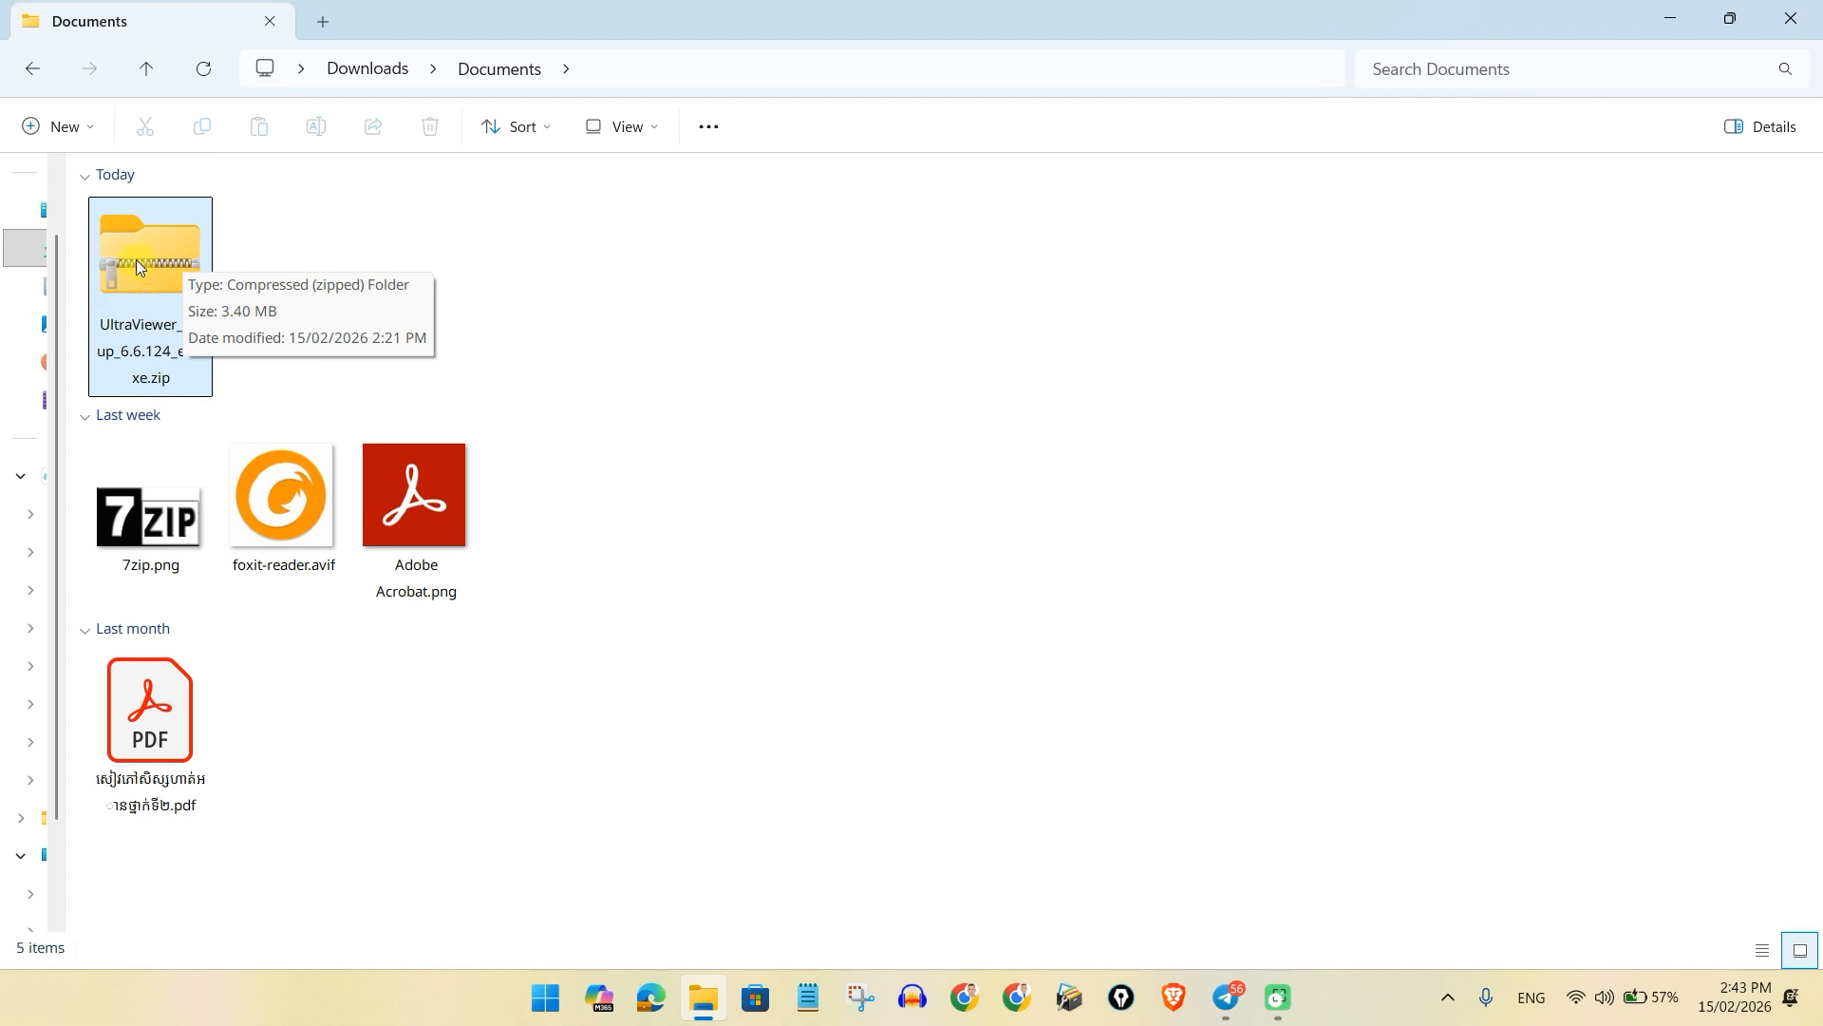
right_click(137, 262)
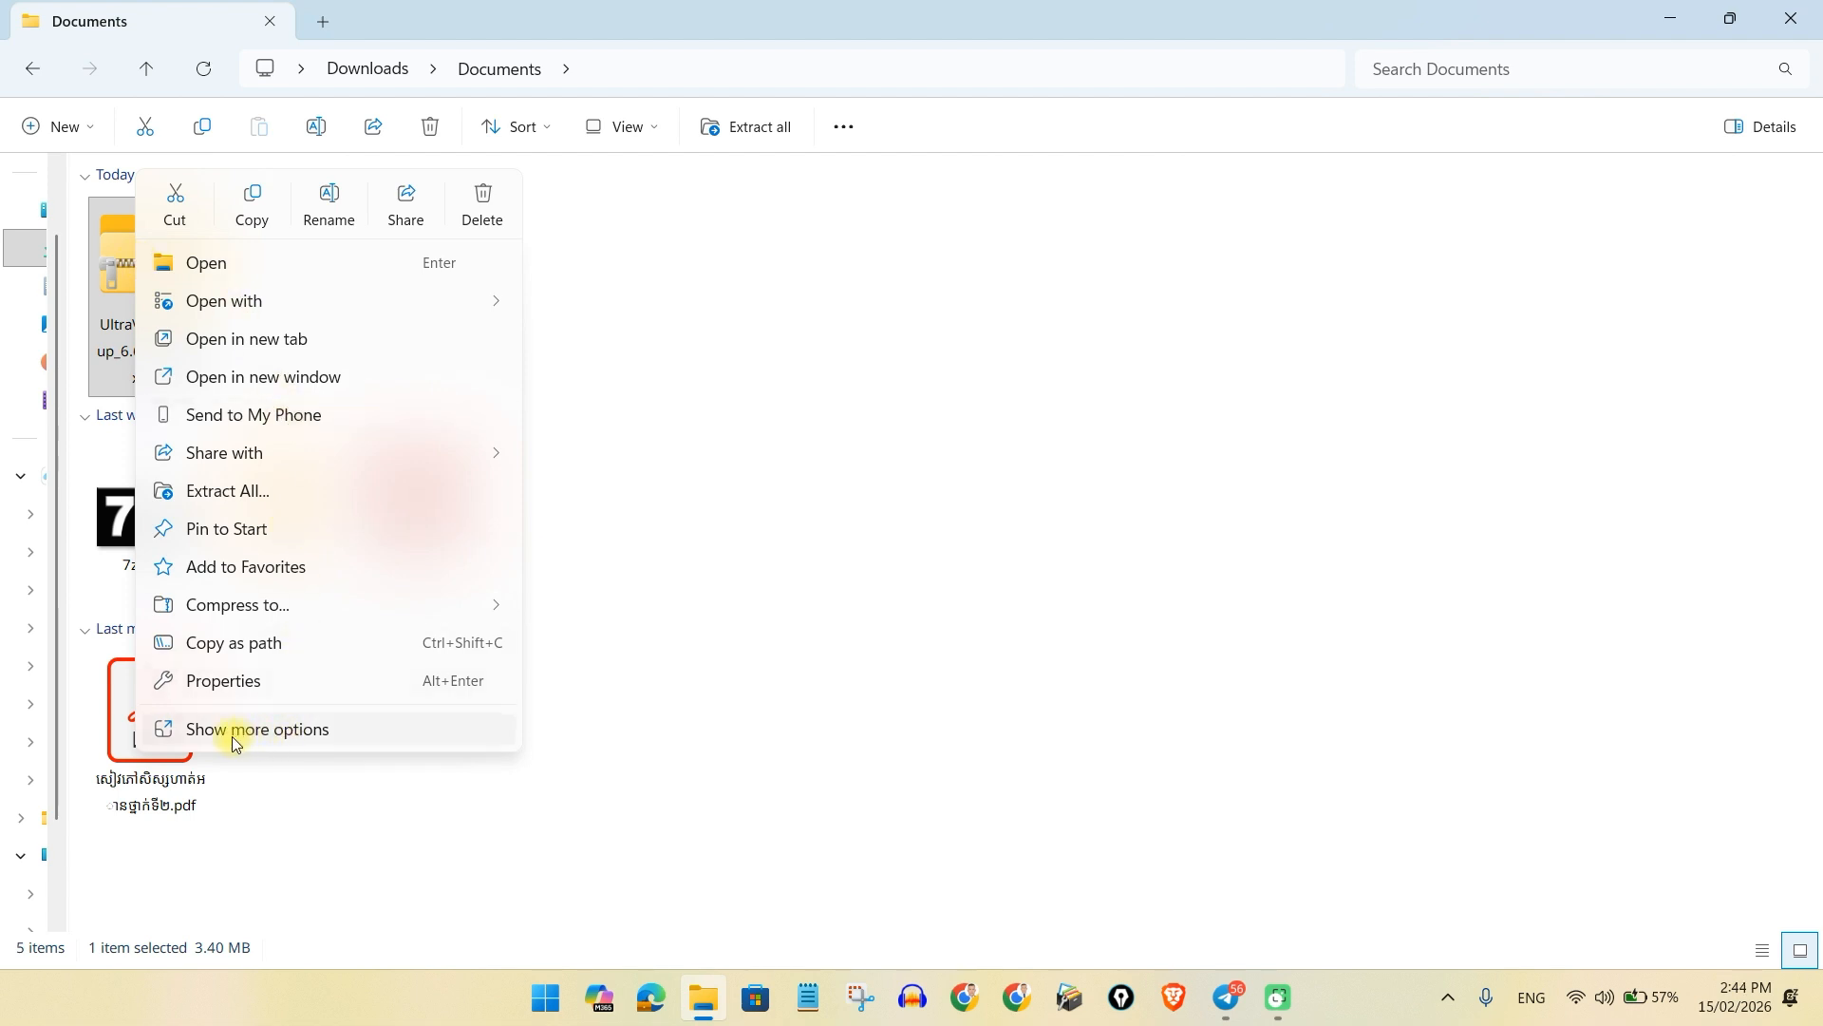
click(282, 734)
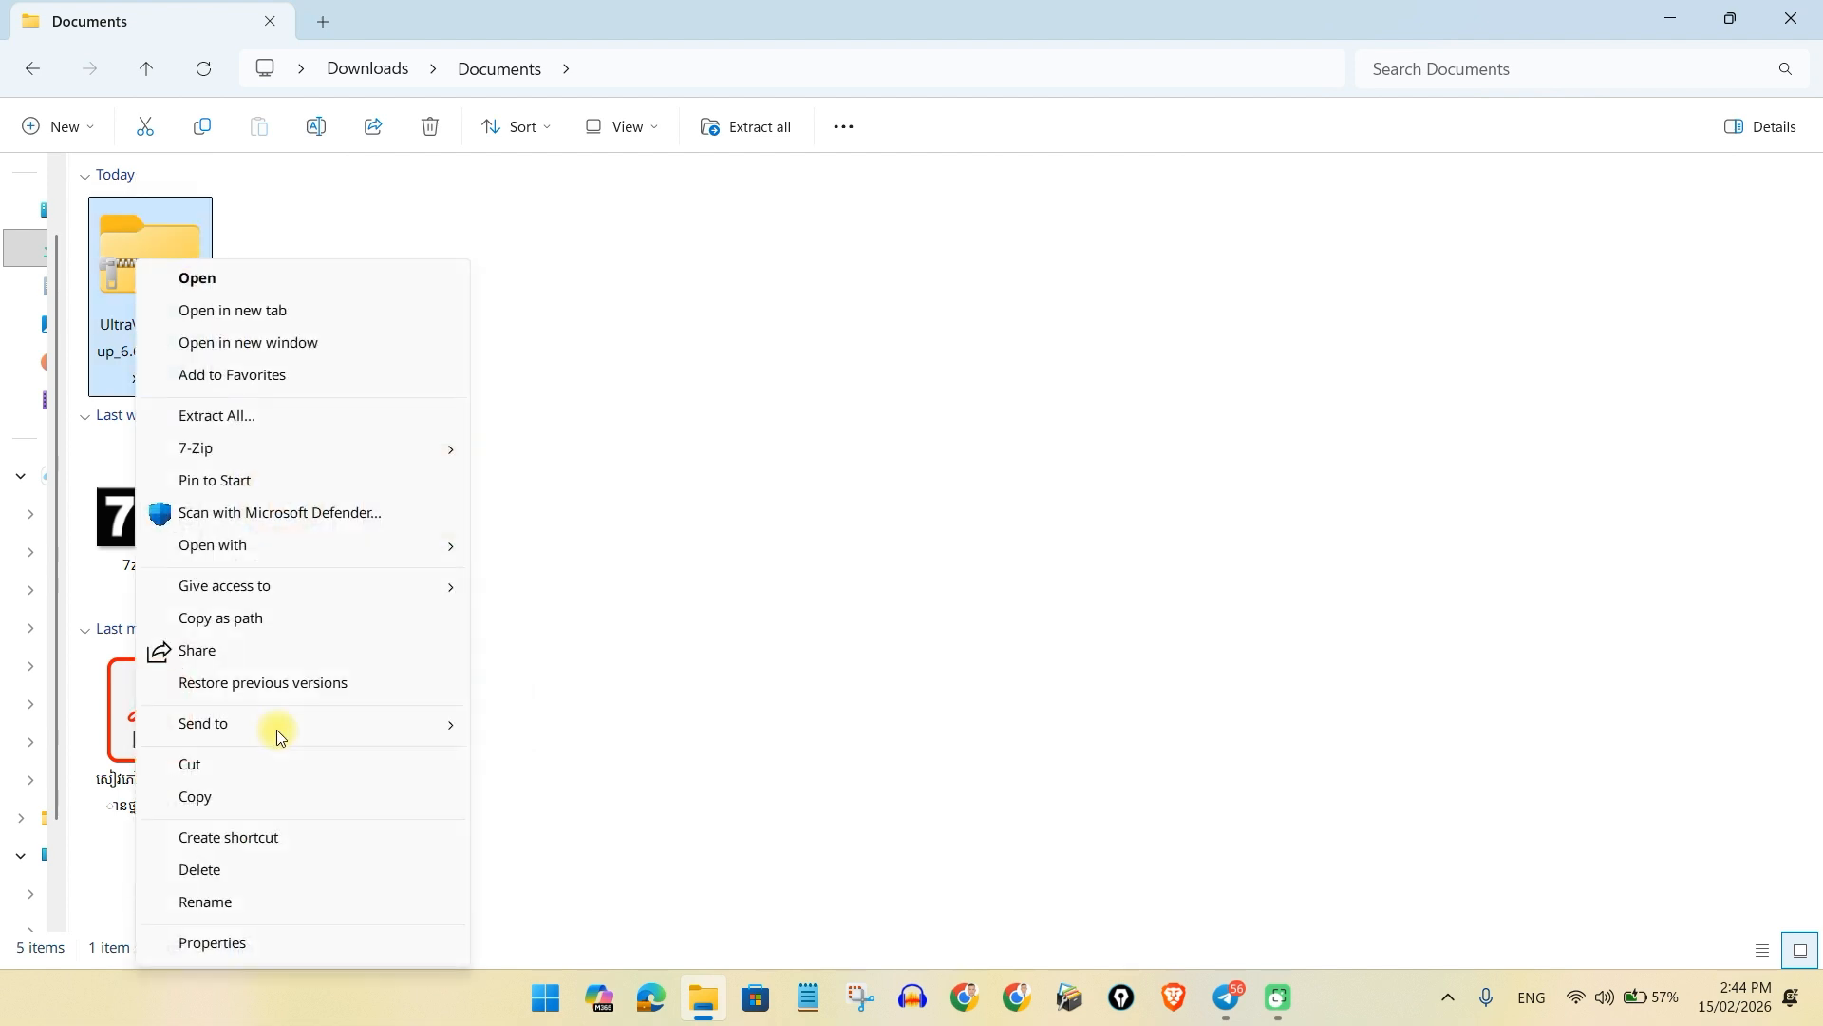
mouse_move(294, 454)
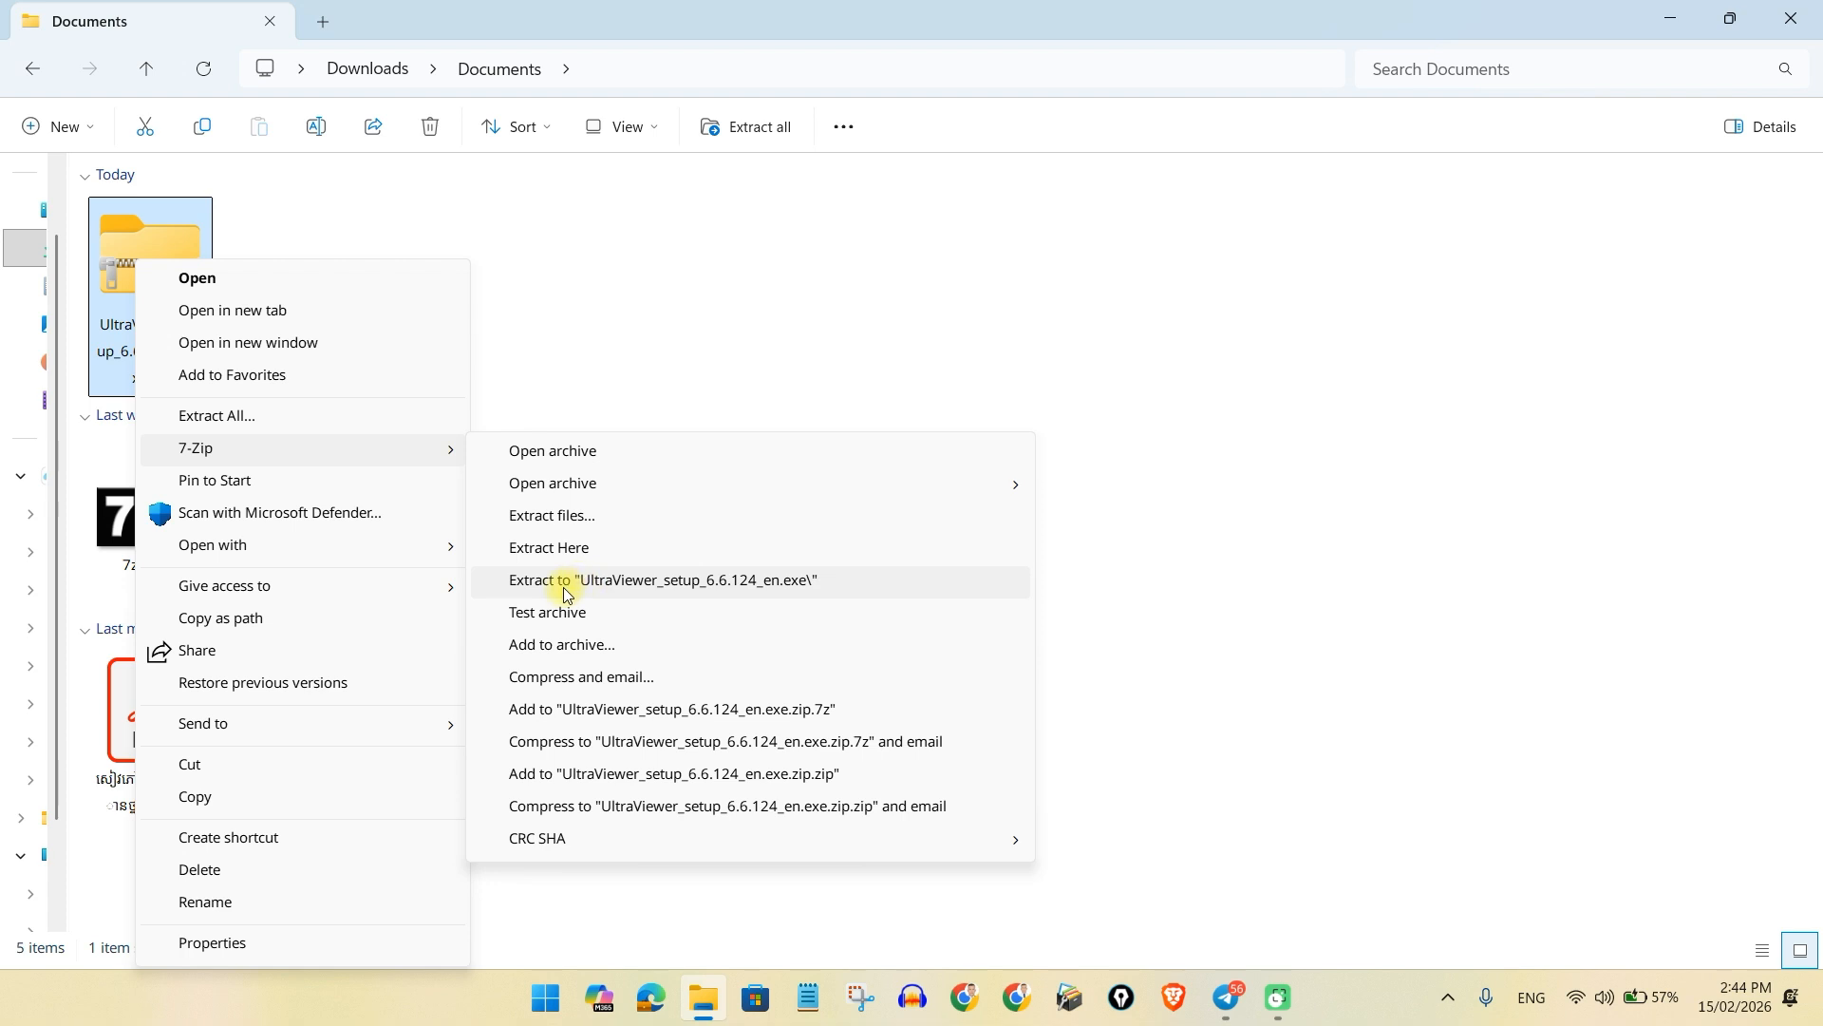
click(653, 584)
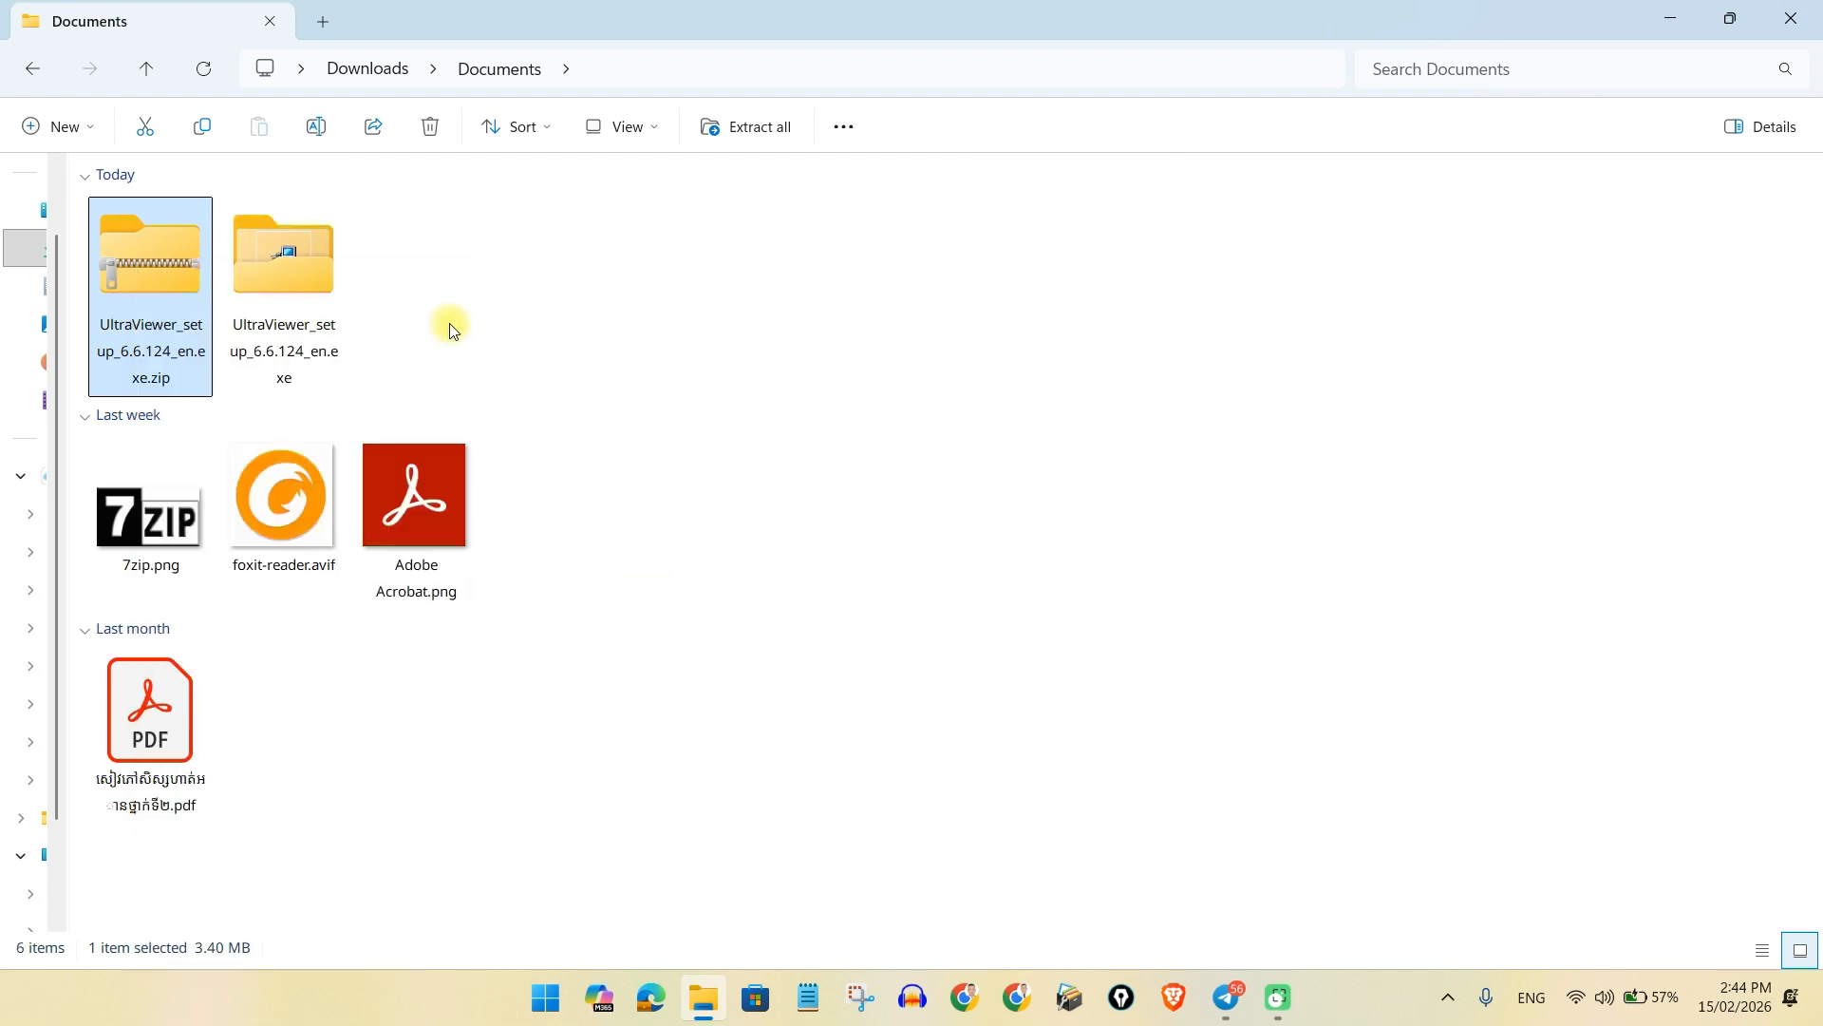
Step: Check the contents of the extracted UltraViewer_setup_6.6.124_en.exe folder and return to Documents
double_click(281, 277)
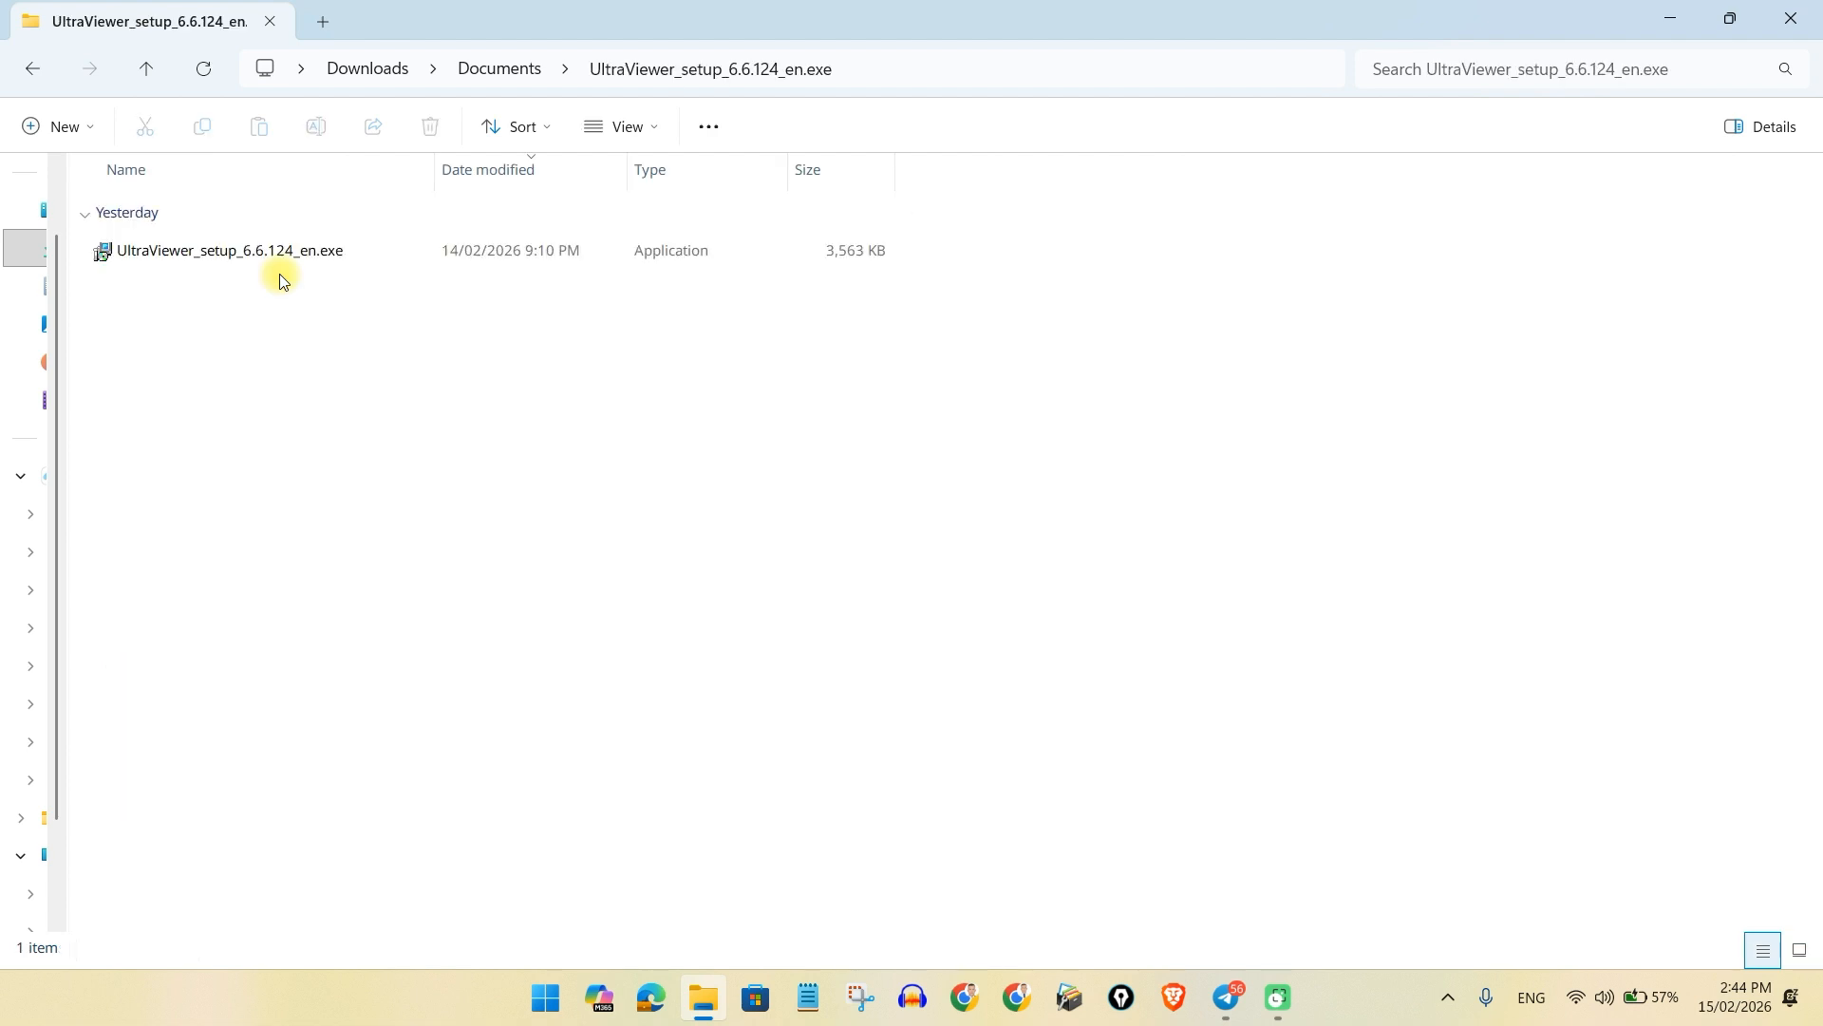
click(32, 69)
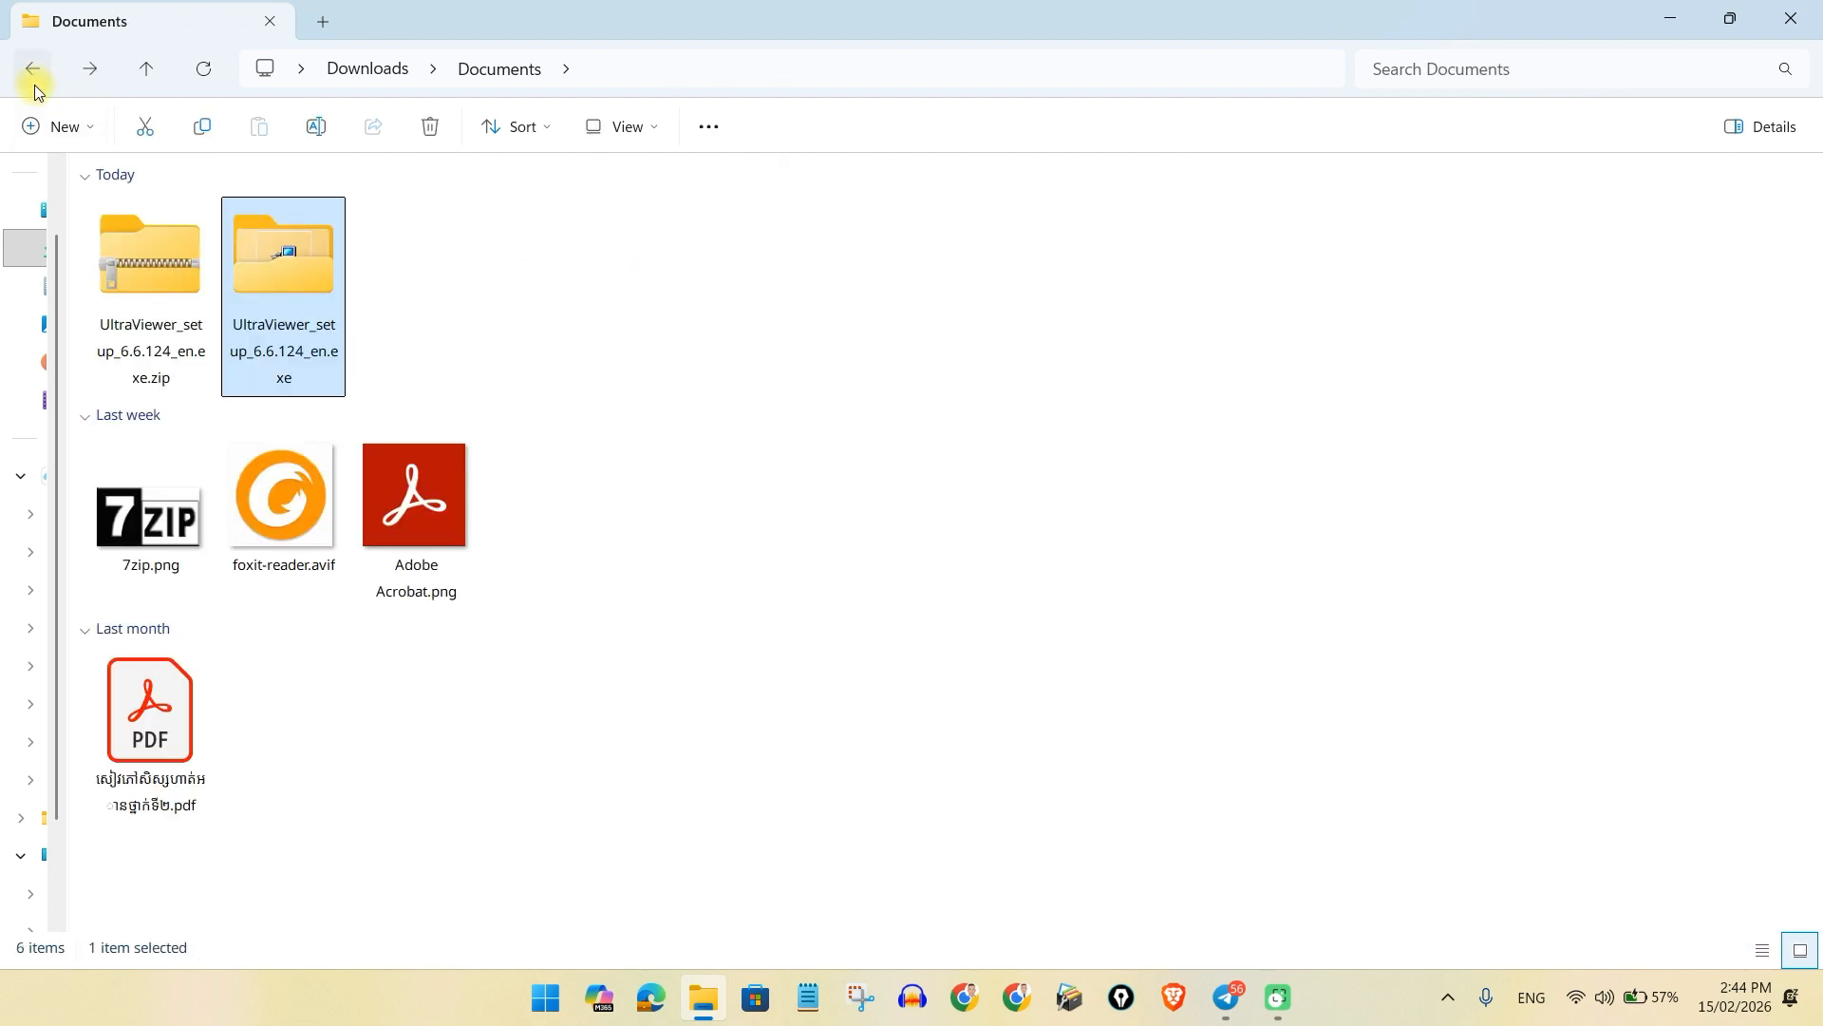
click(563, 309)
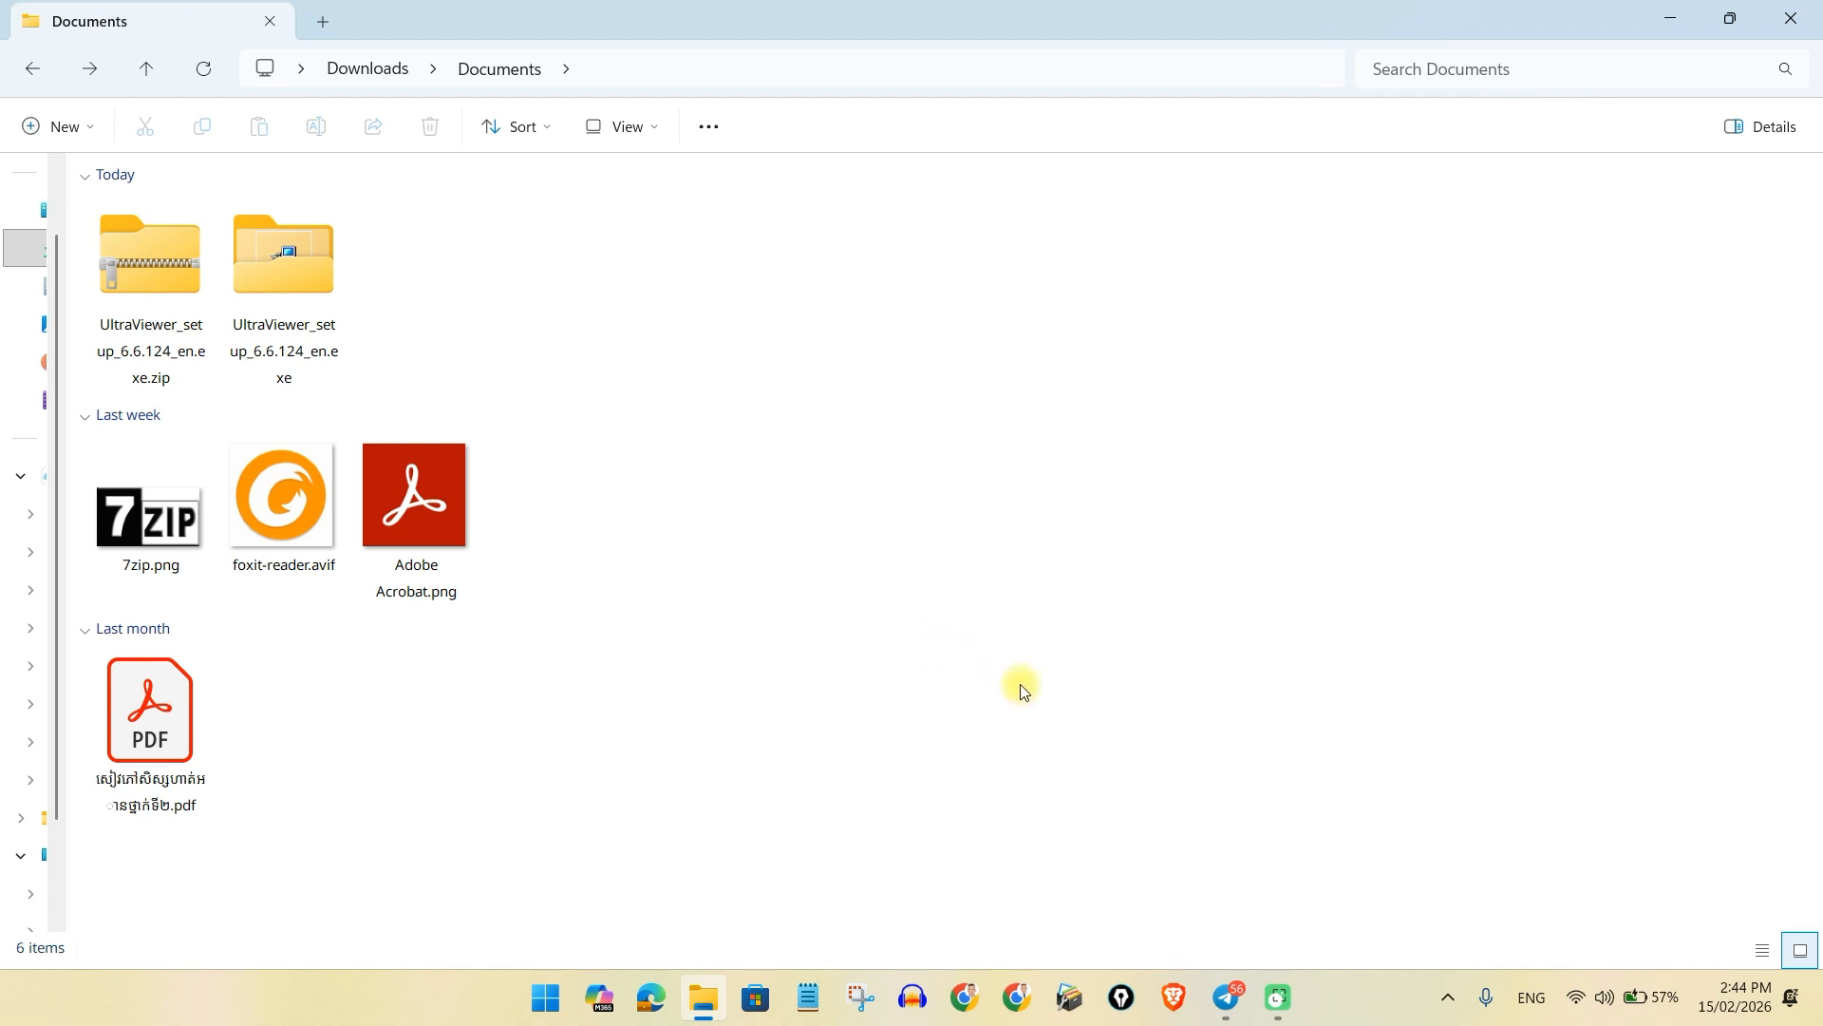
Step: Switch to Telegram, look through the open channel's recent posts, and minimize the window
click(1225, 998)
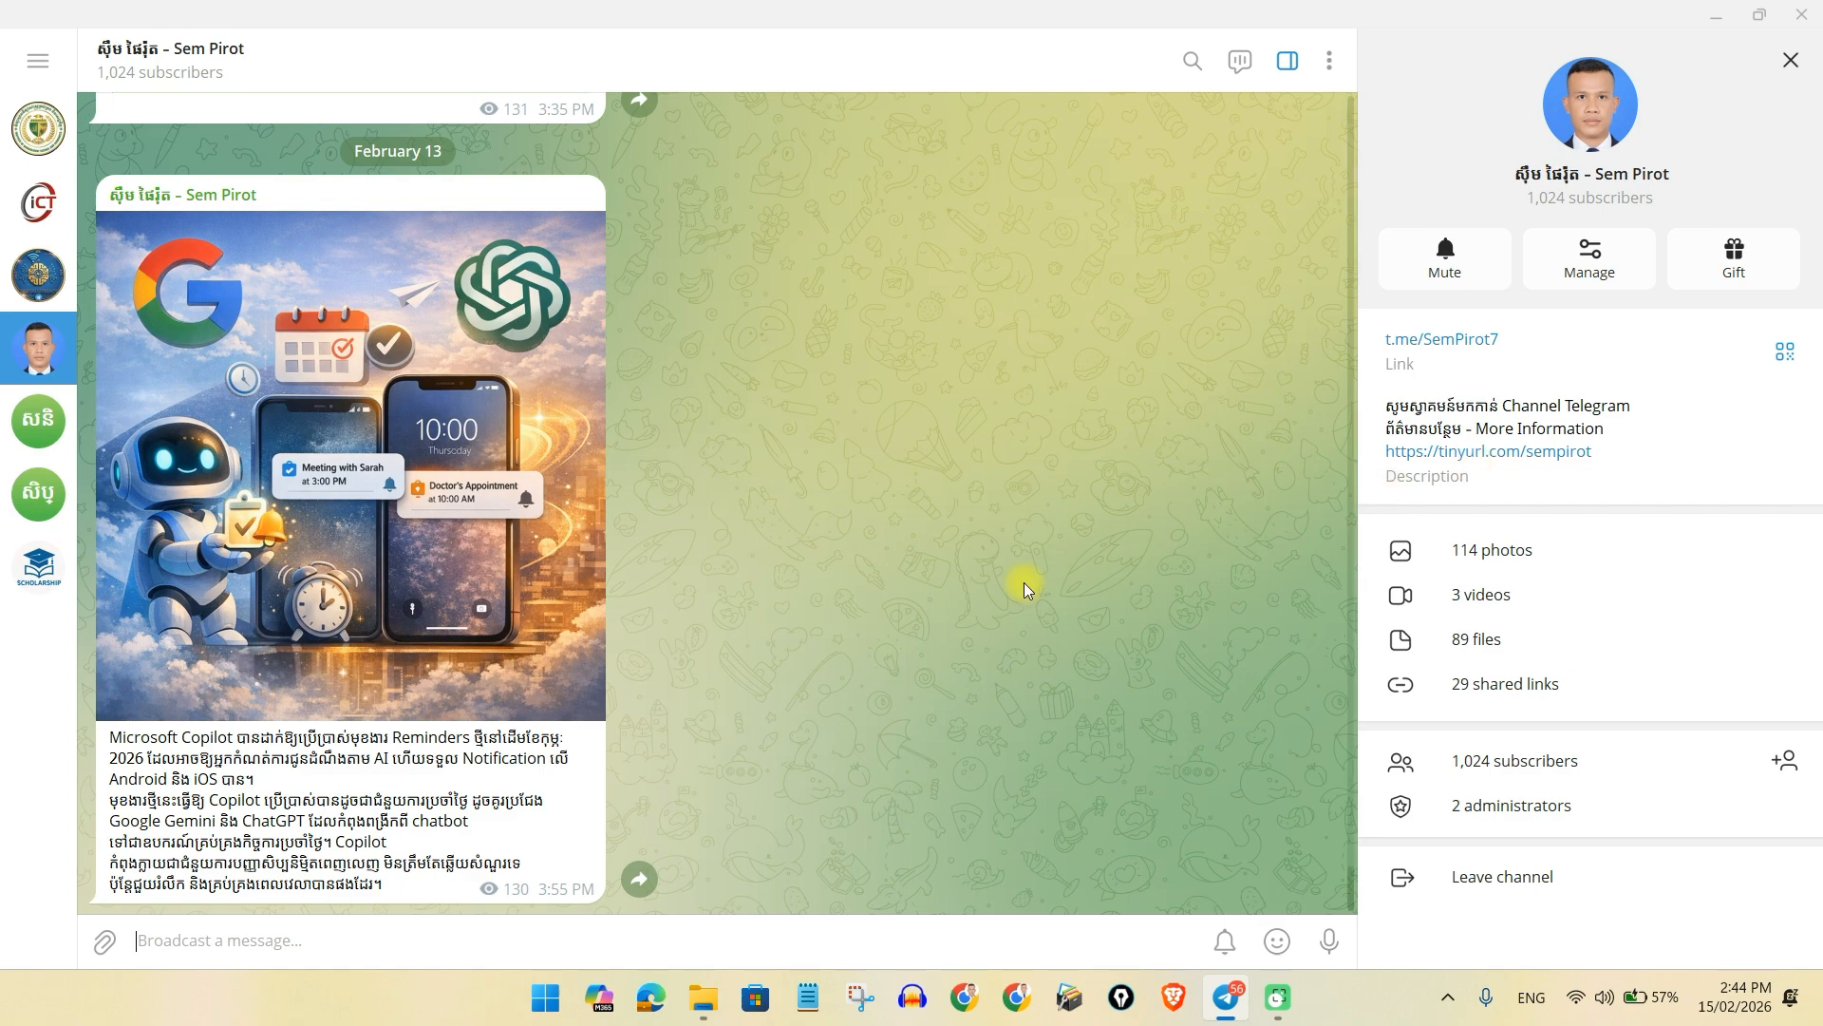
scroll(818, 427, up, 3)
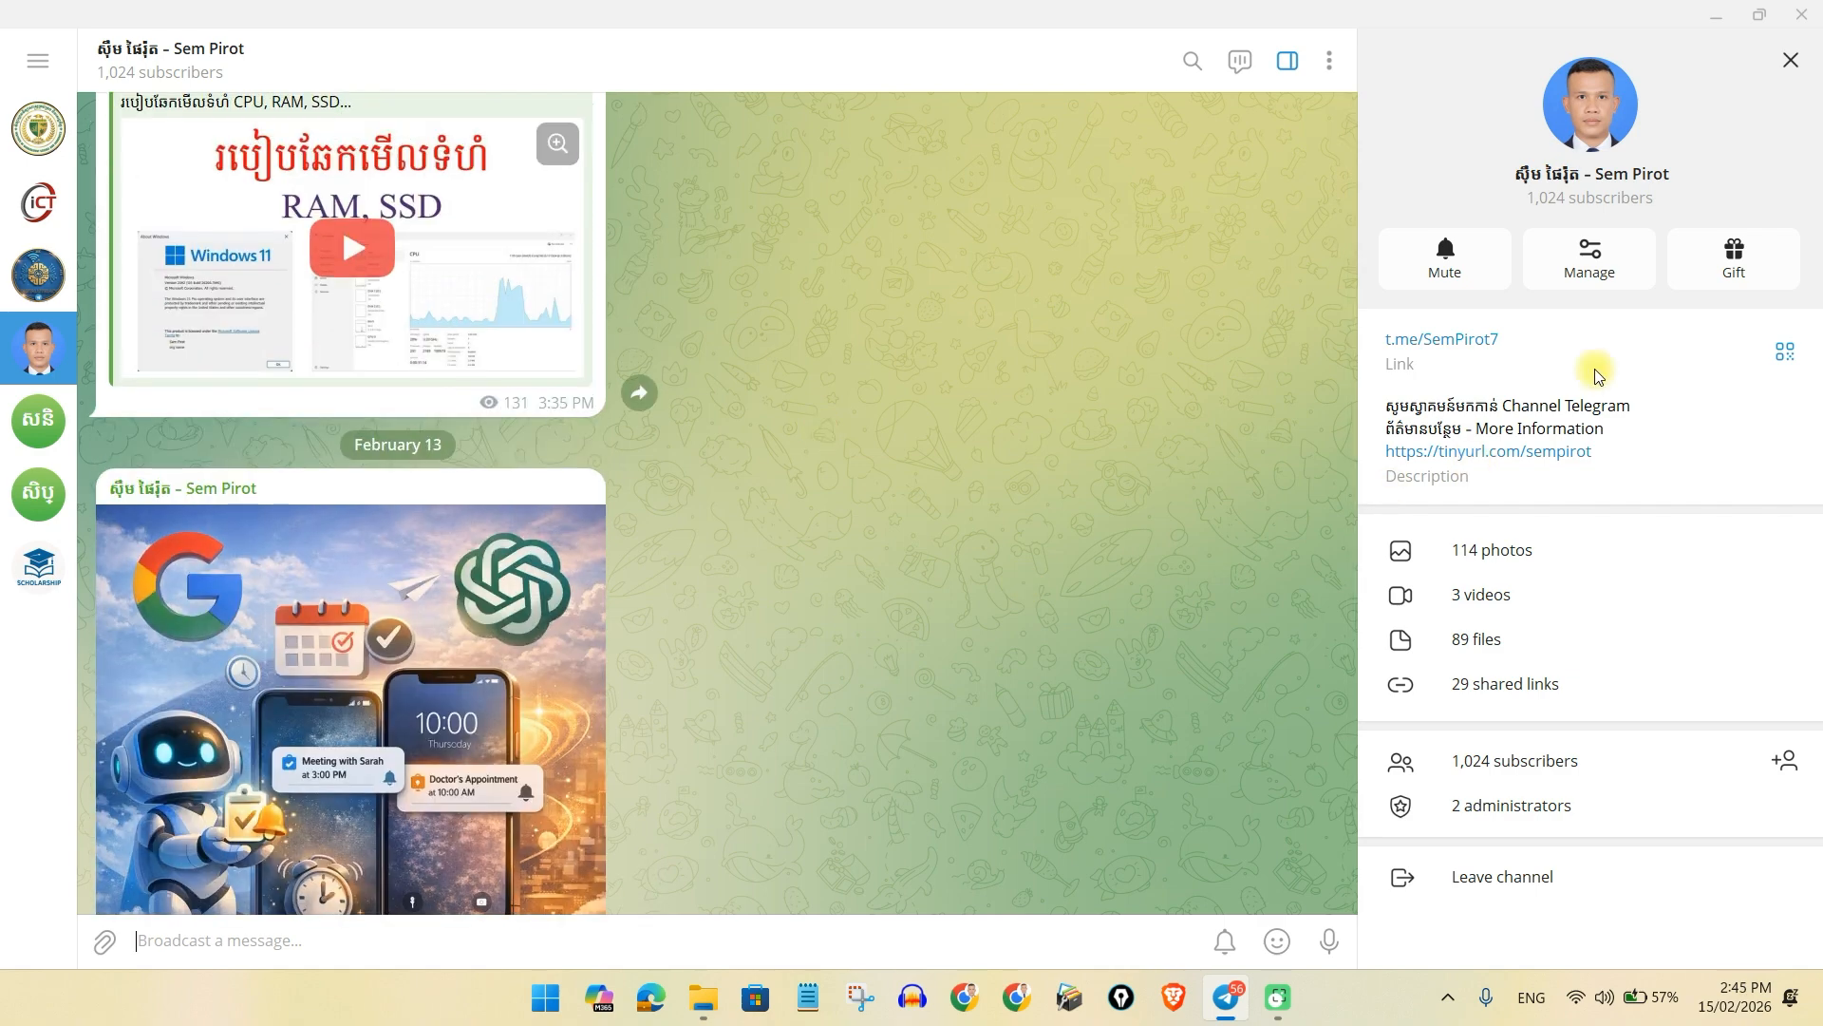
click(1715, 16)
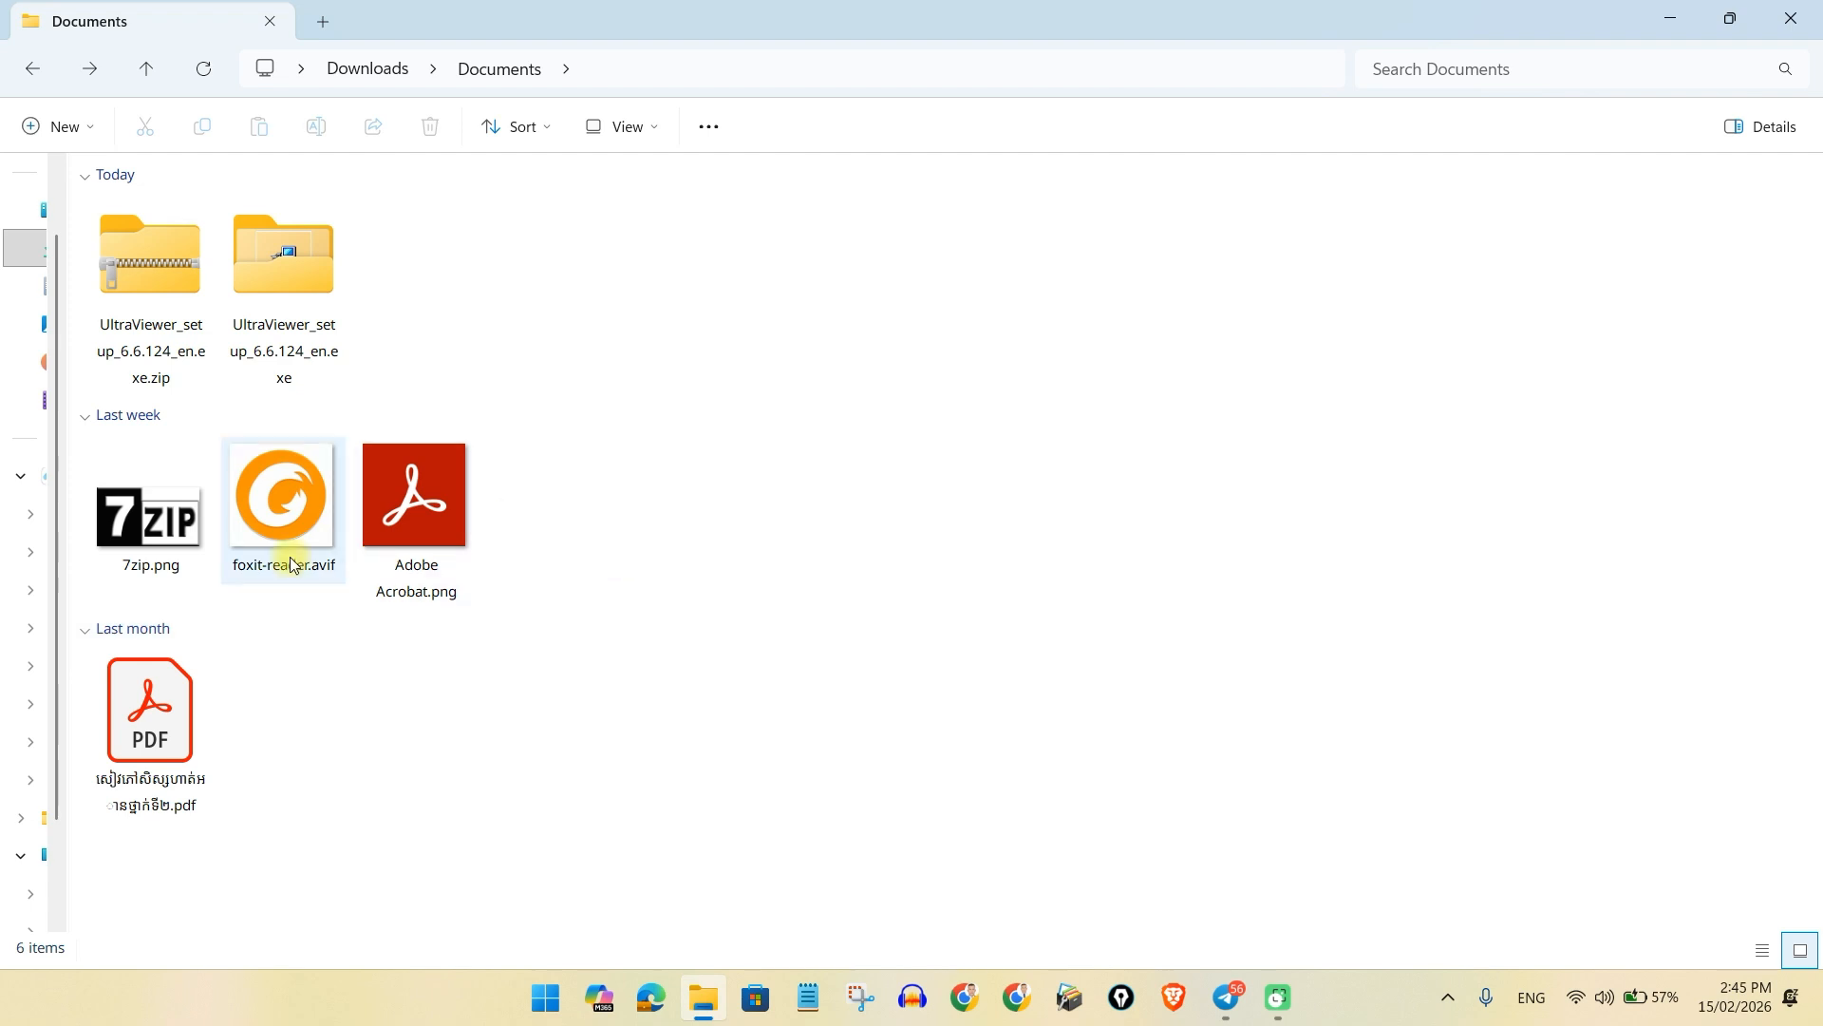
Step: View the PDF book from the Documents folder in Adobe Acrobat and close it
mouse_move(277, 538)
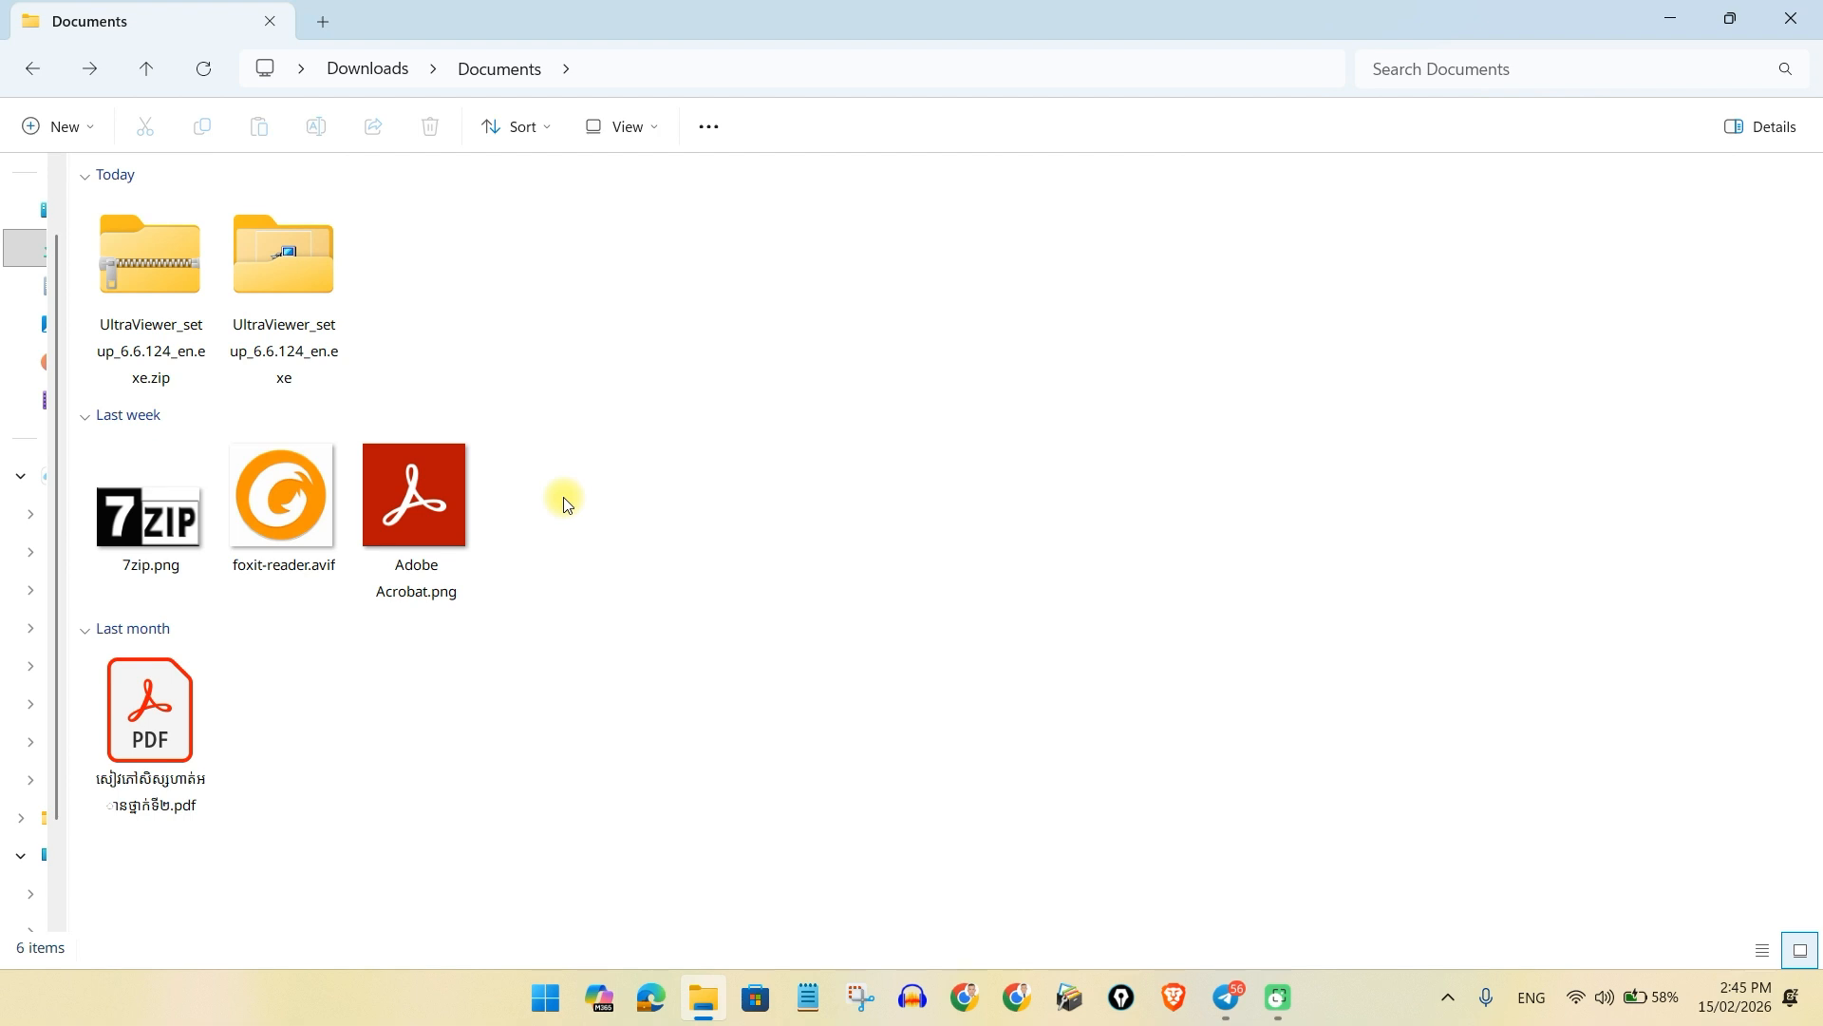
double_click(150, 728)
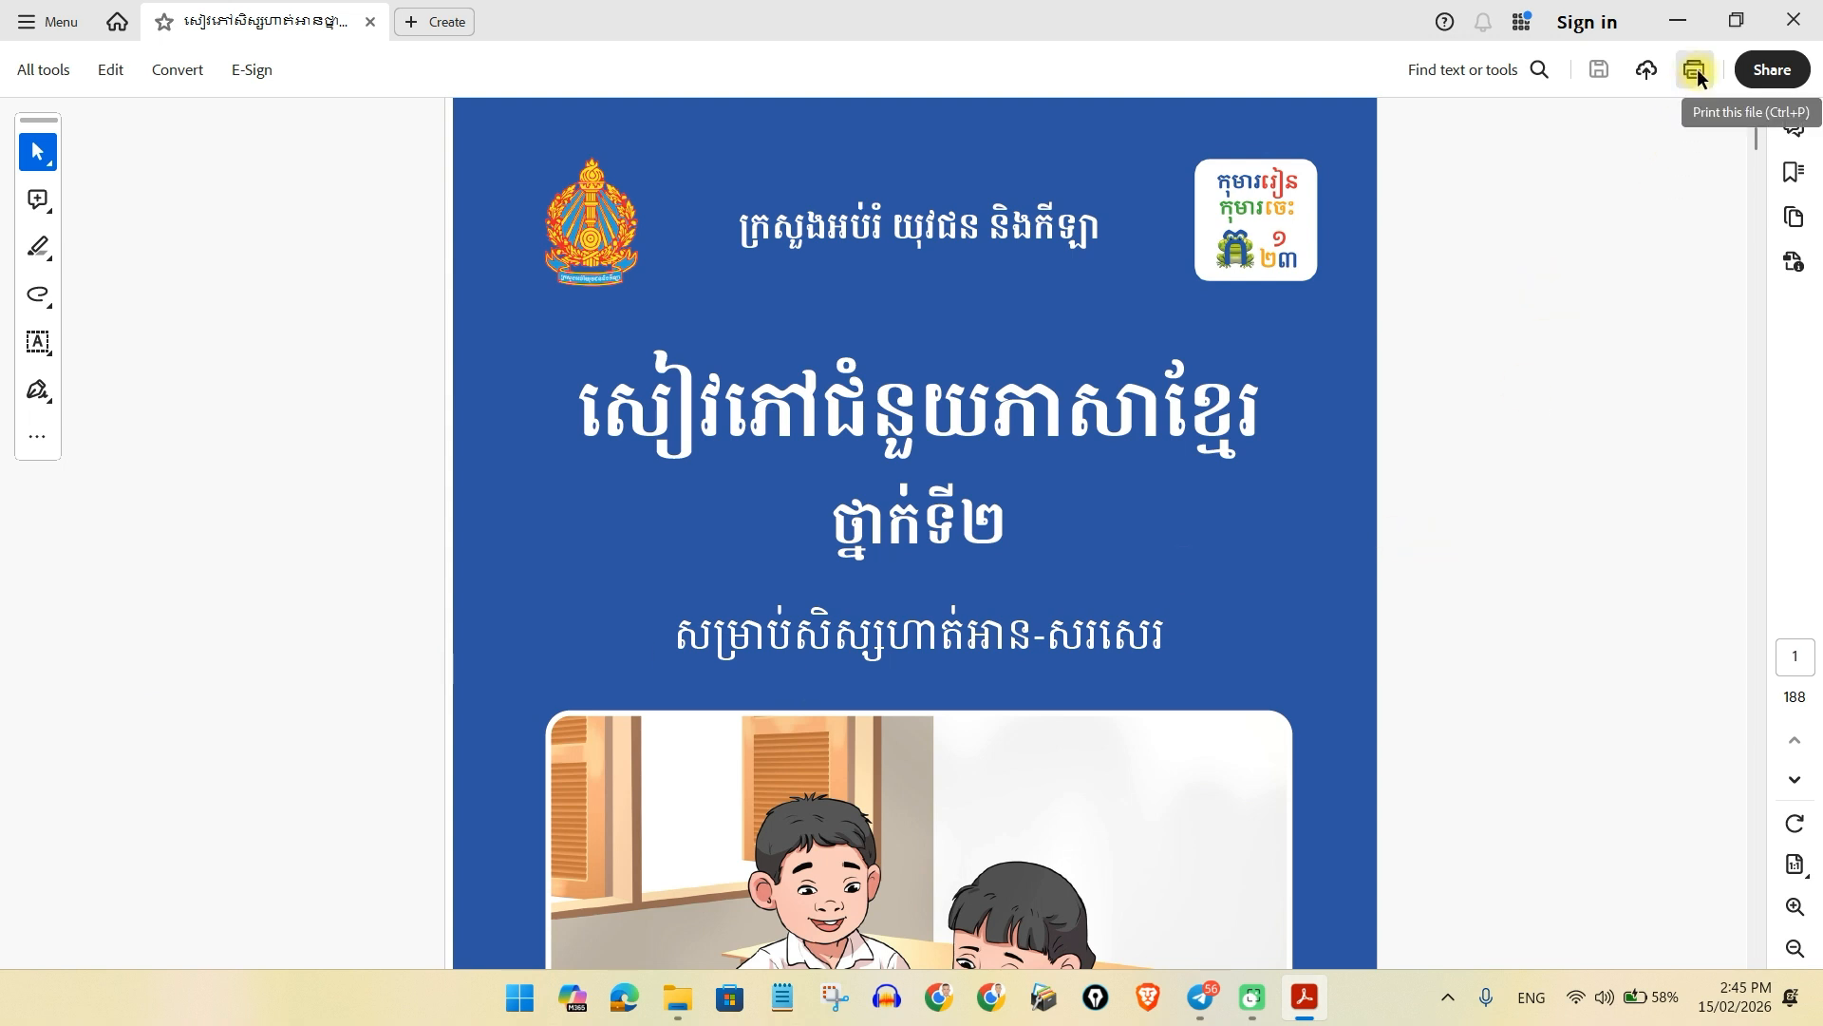
click(1793, 20)
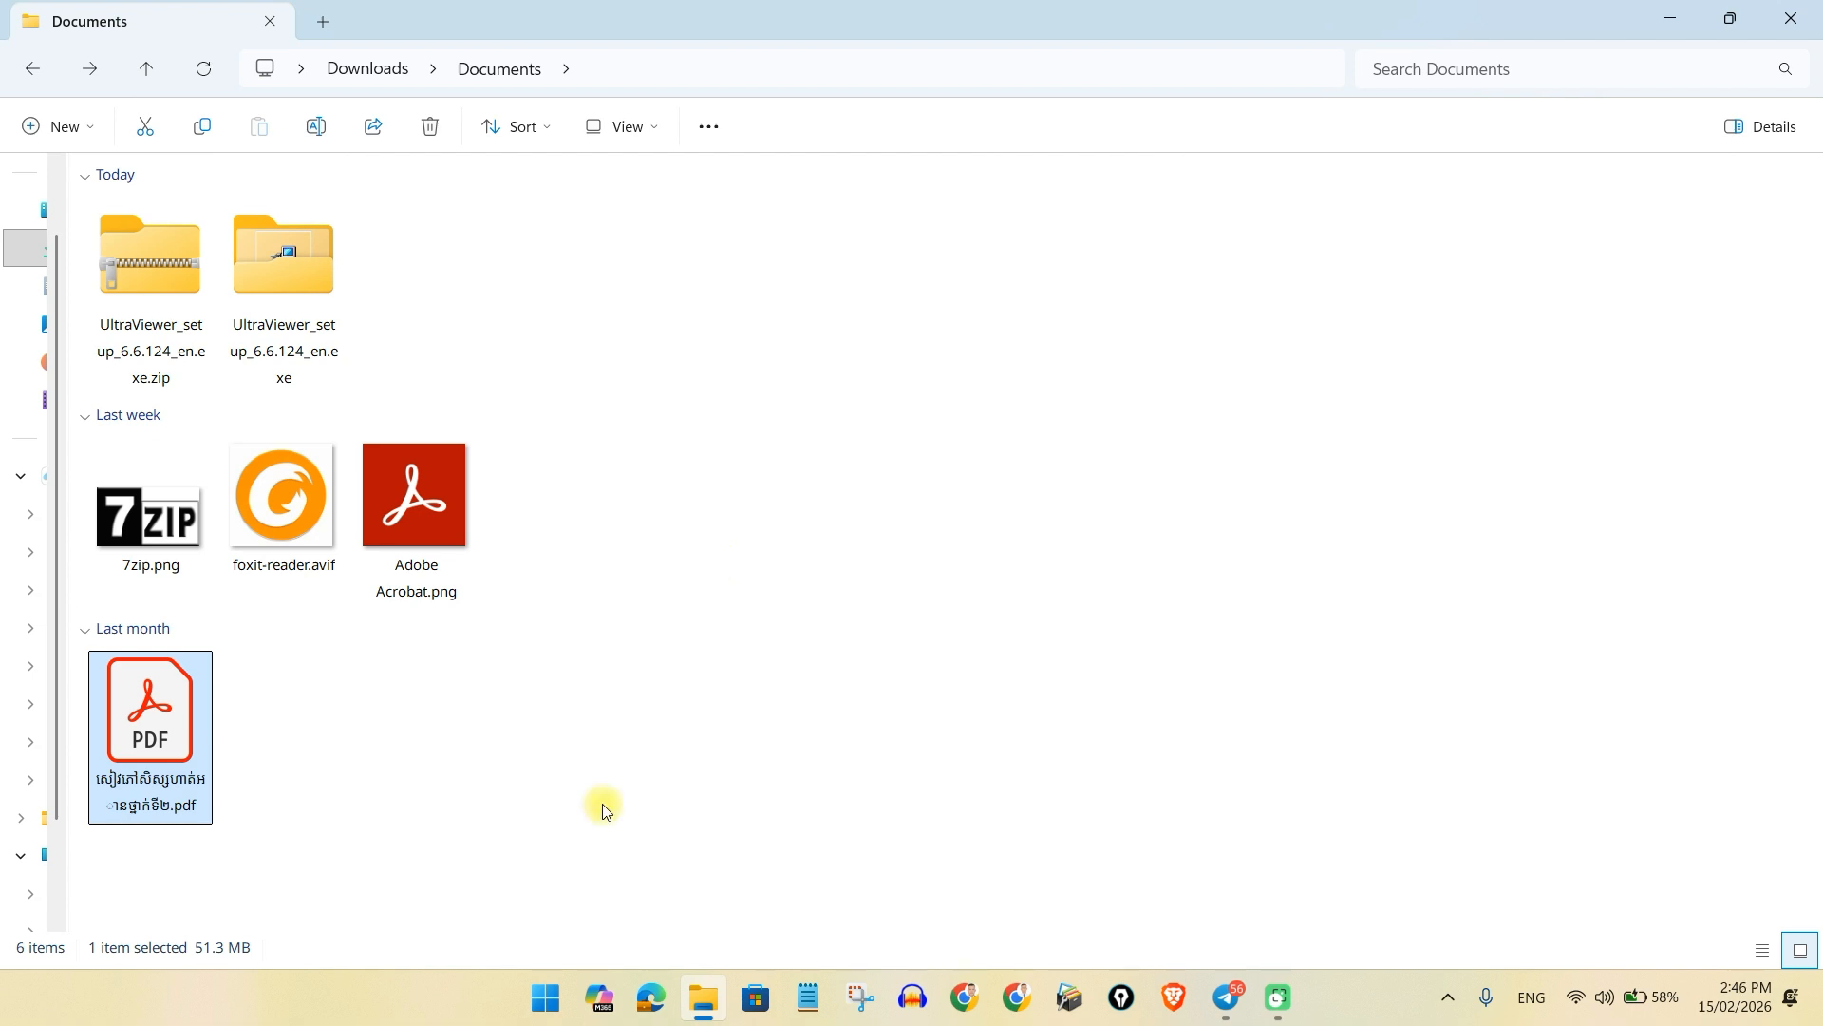
Step: Search Windows for "control", open Control Panel, and view its items by Category
click(546, 999)
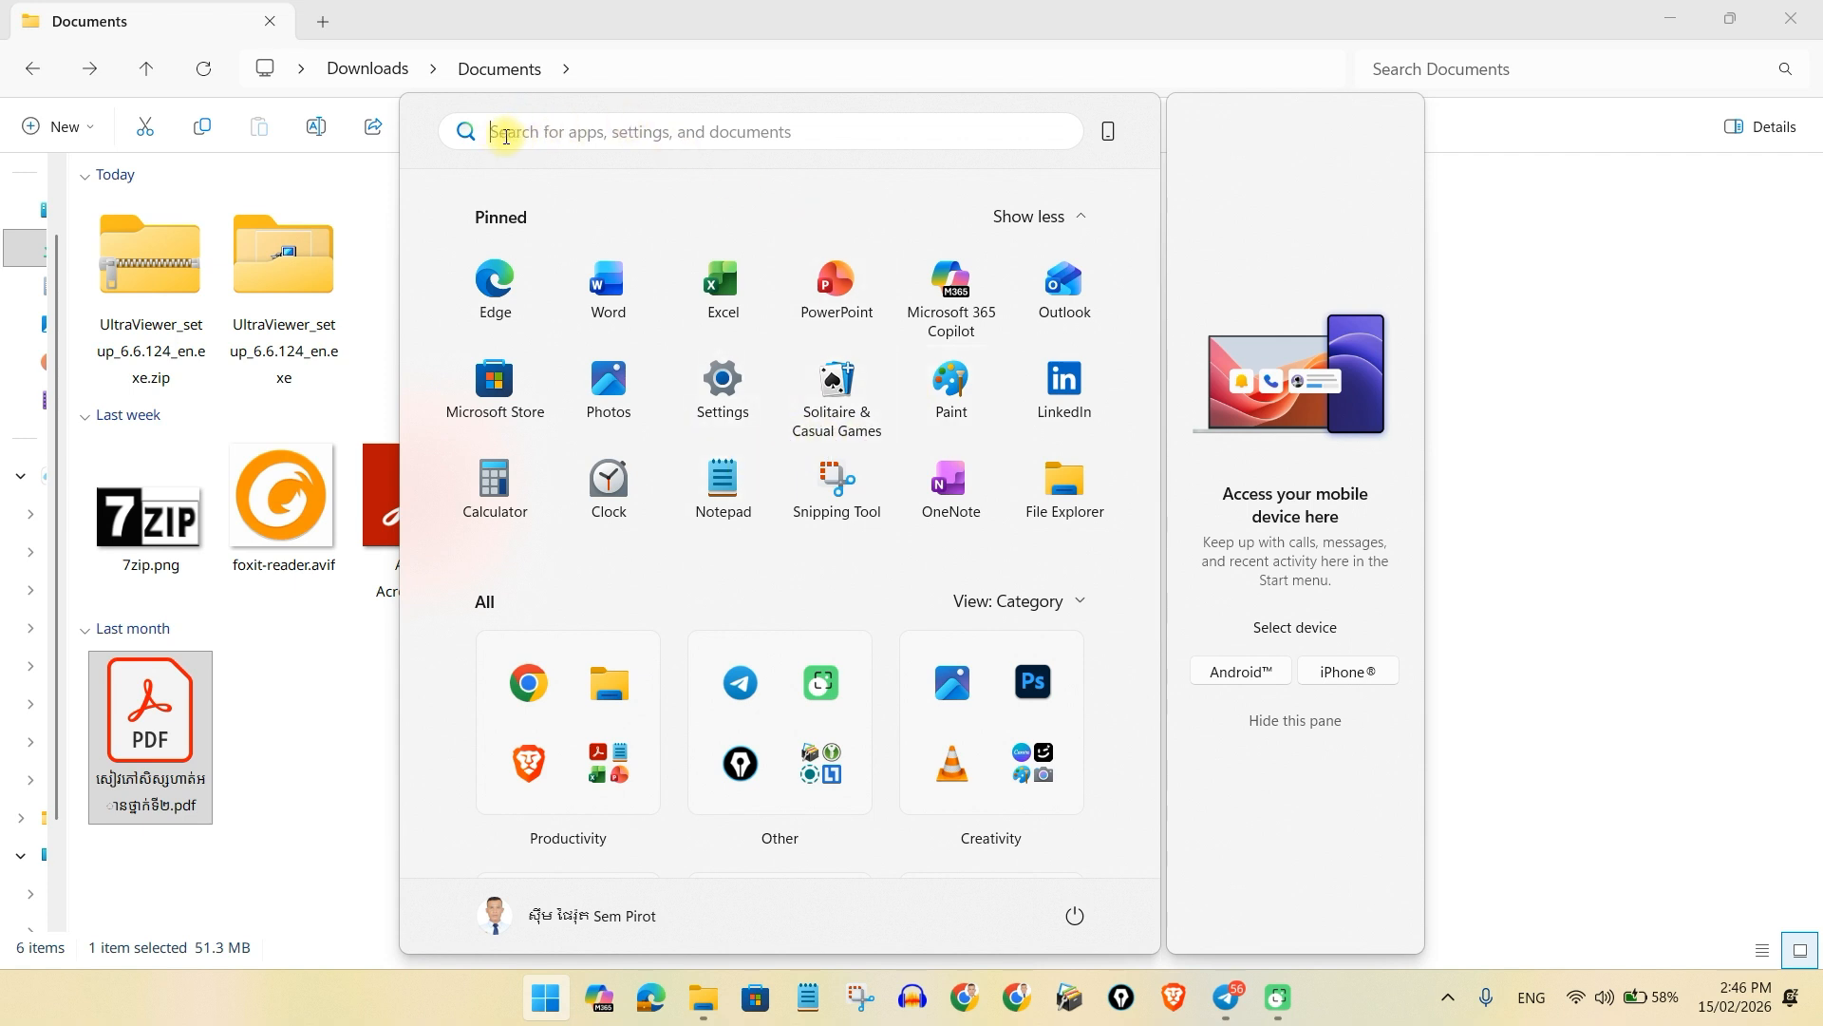
text(co)
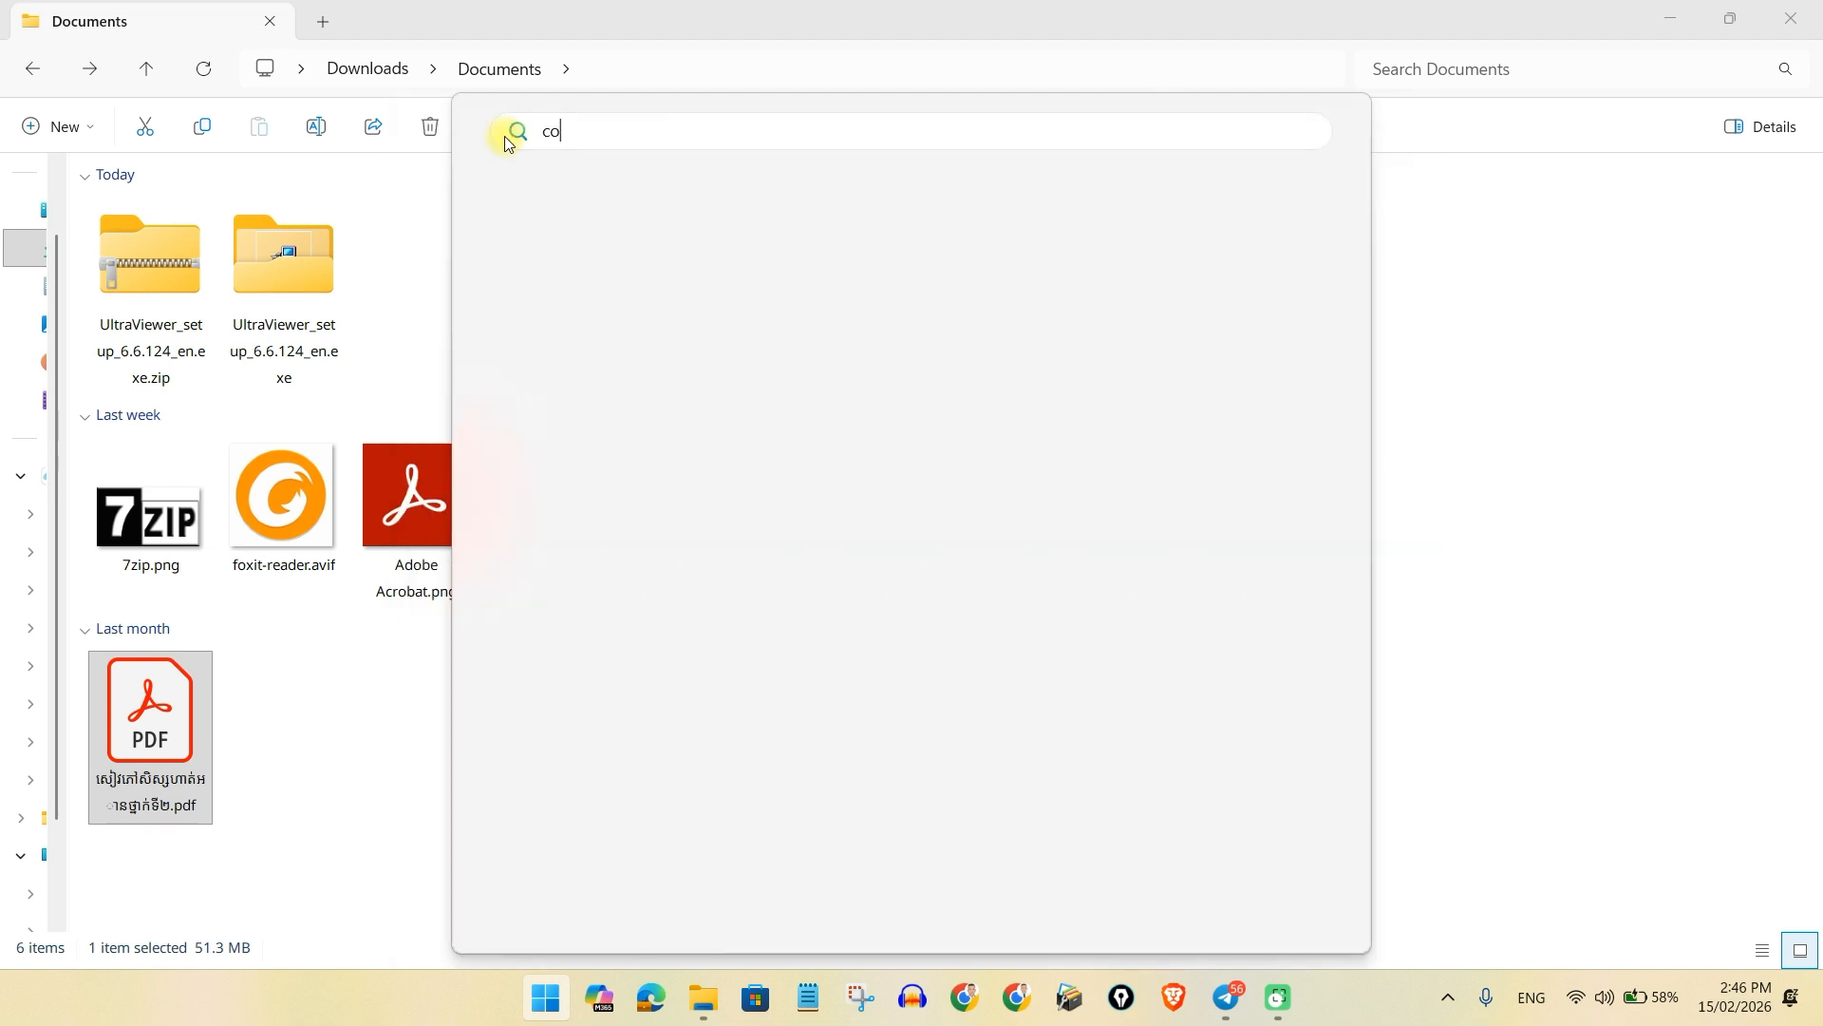
text(ntrol)
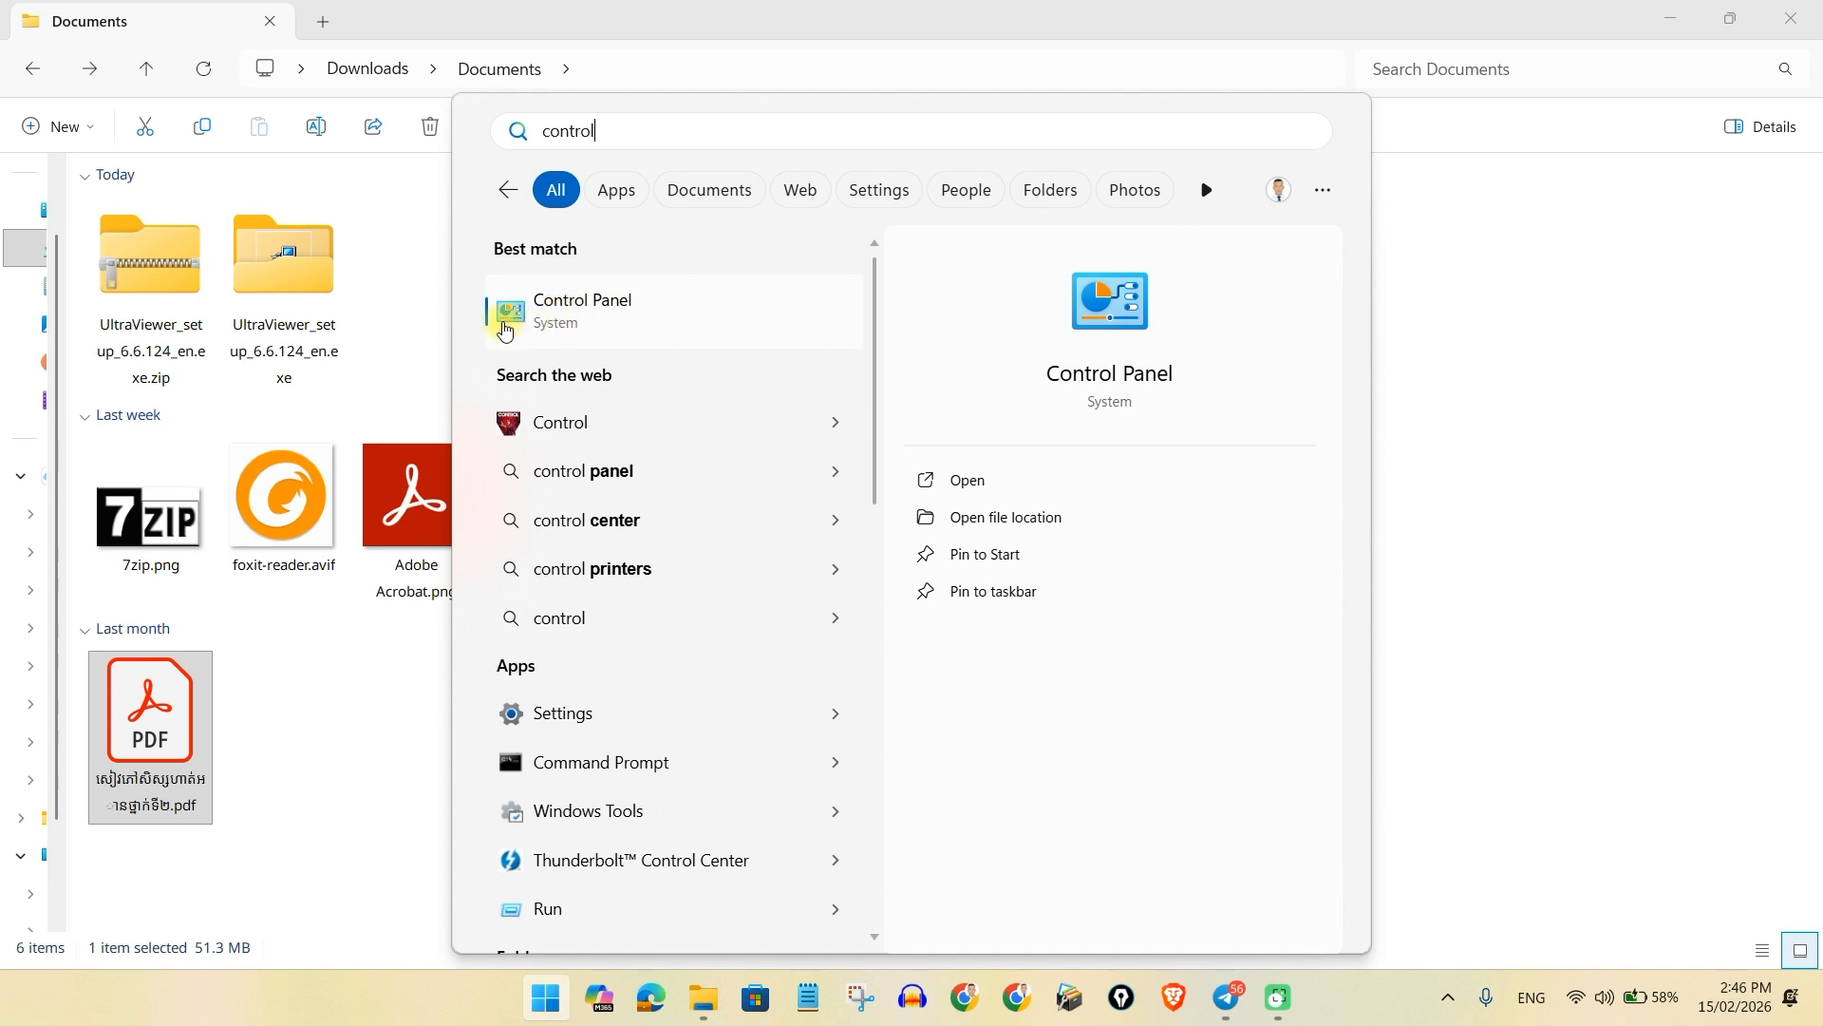
click(611, 298)
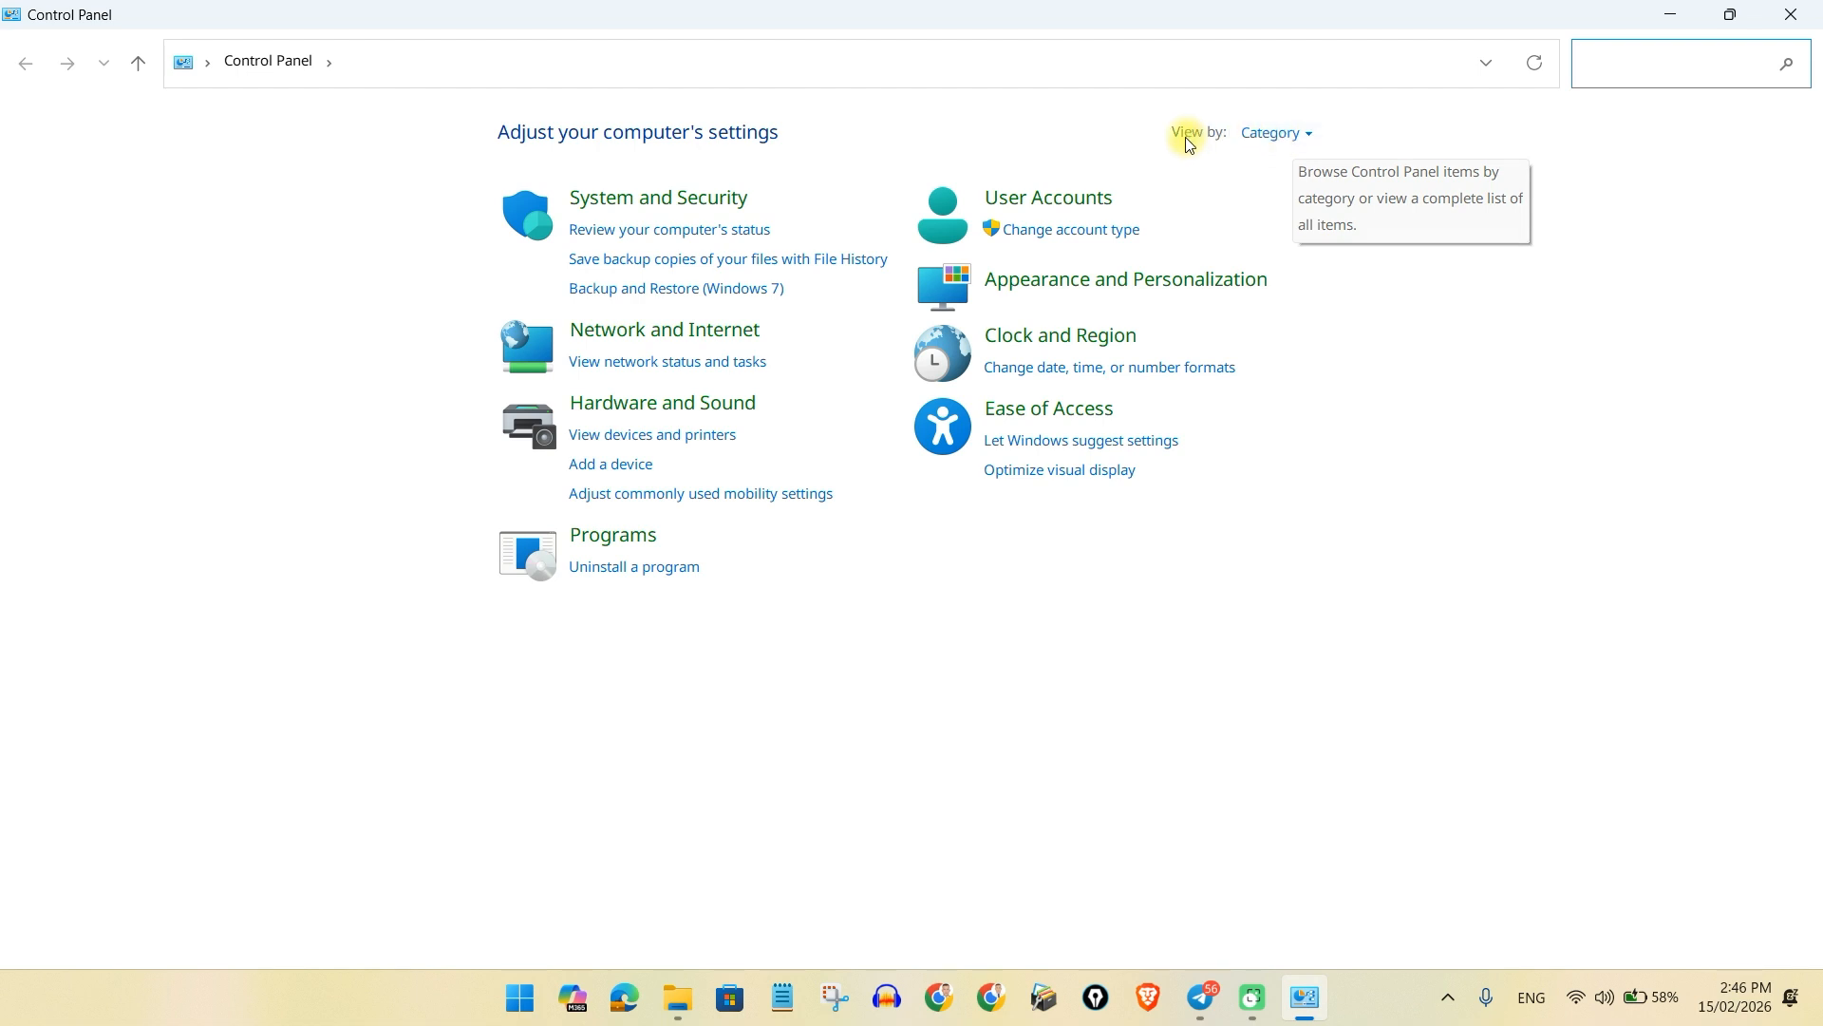
click(1311, 136)
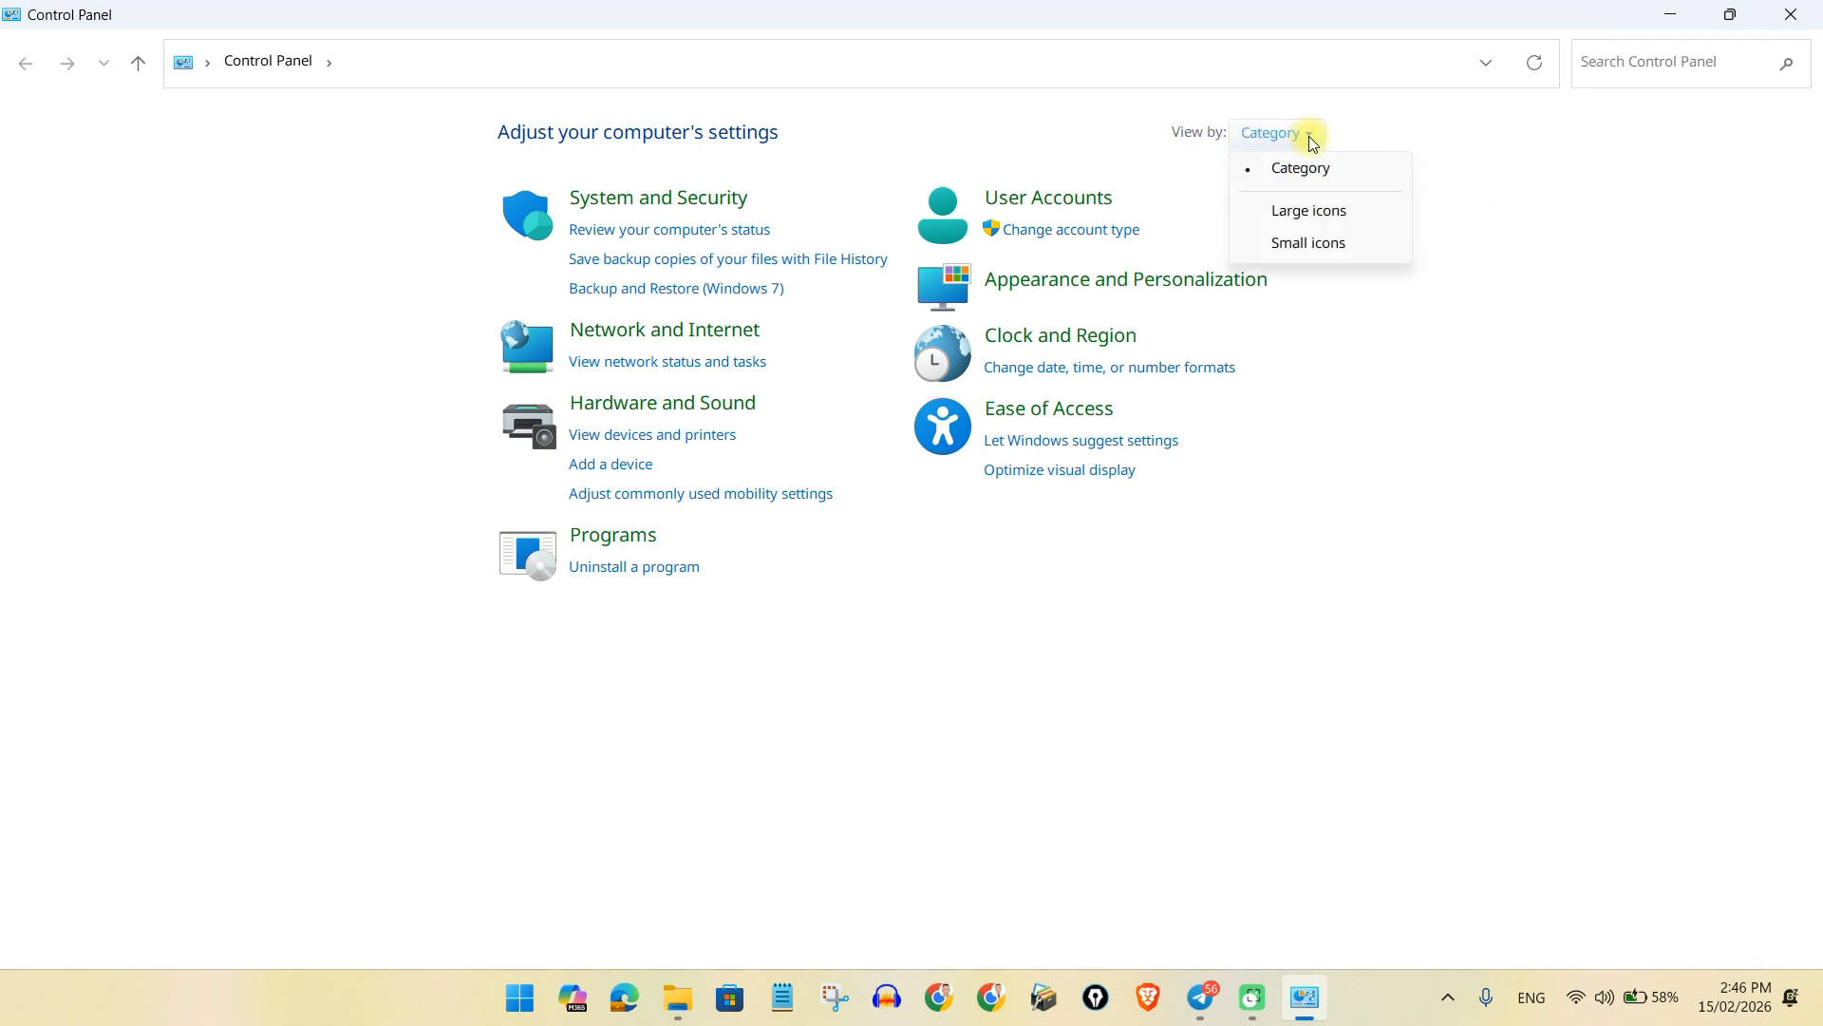
click(1329, 171)
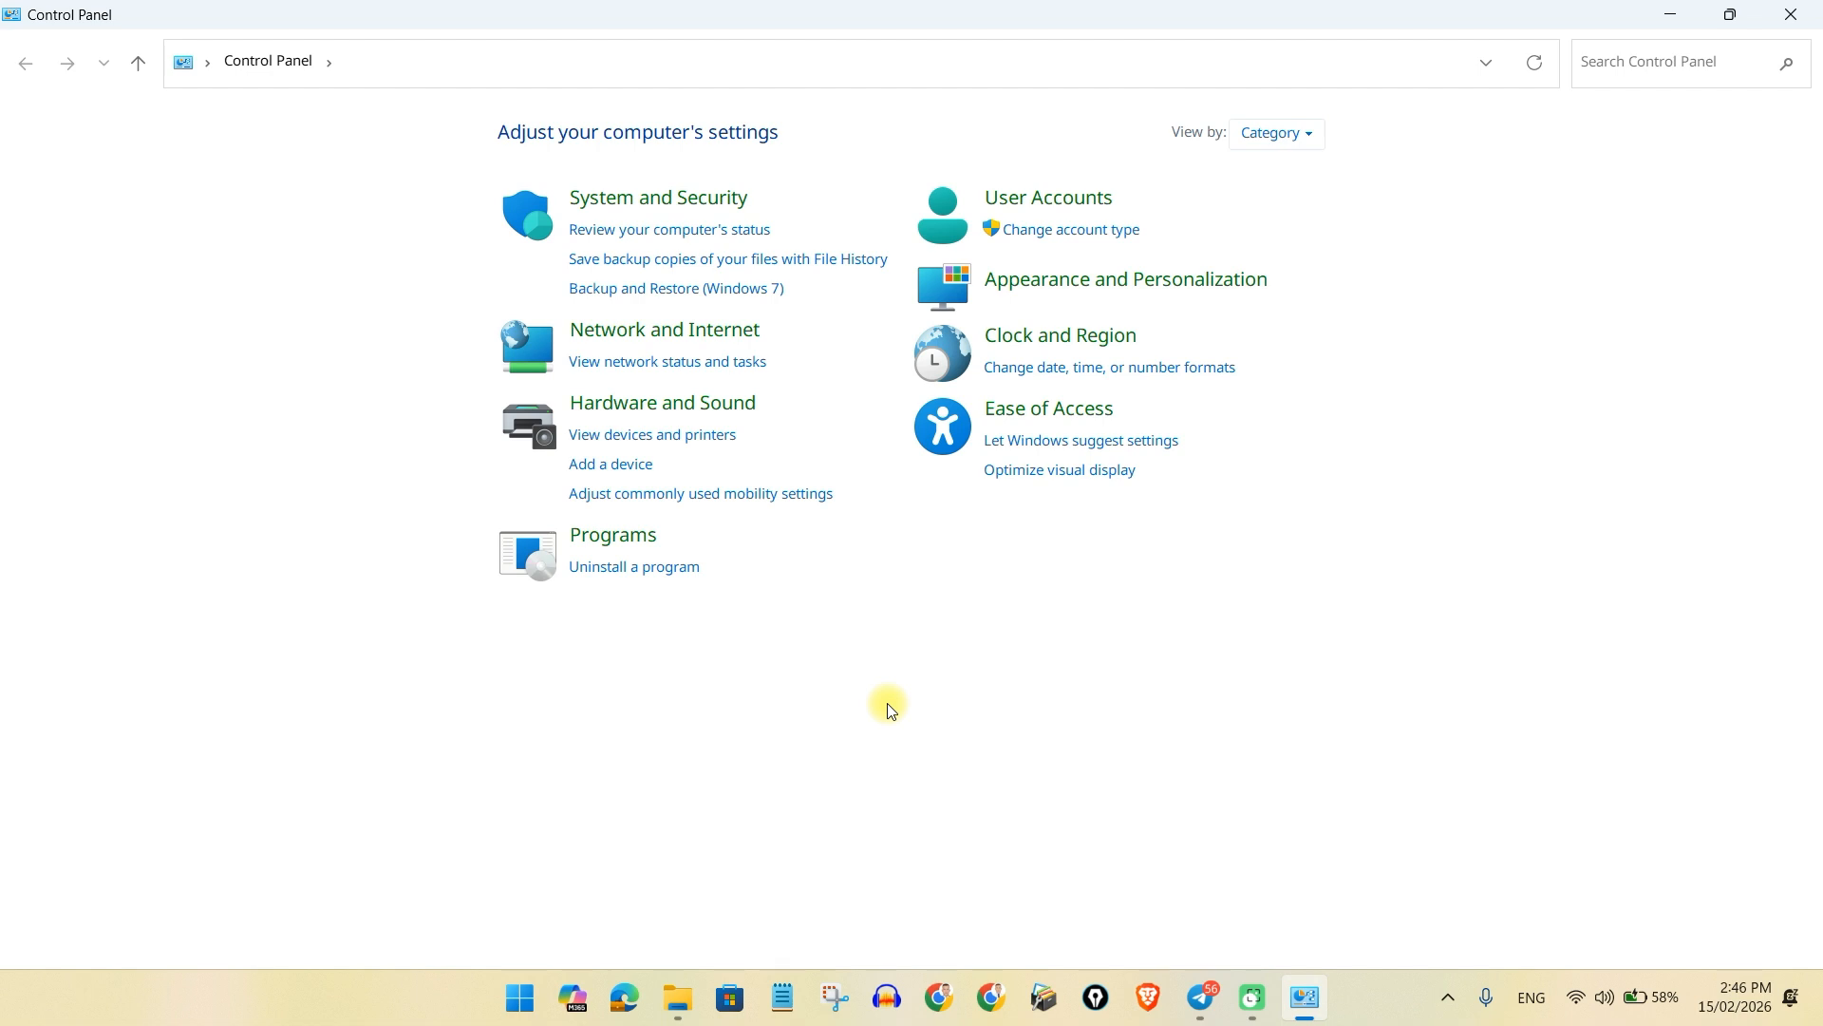
Step: Open Devices and Printers from Hardware and Sound and bring up the Printers & scanners settings
click(637, 415)
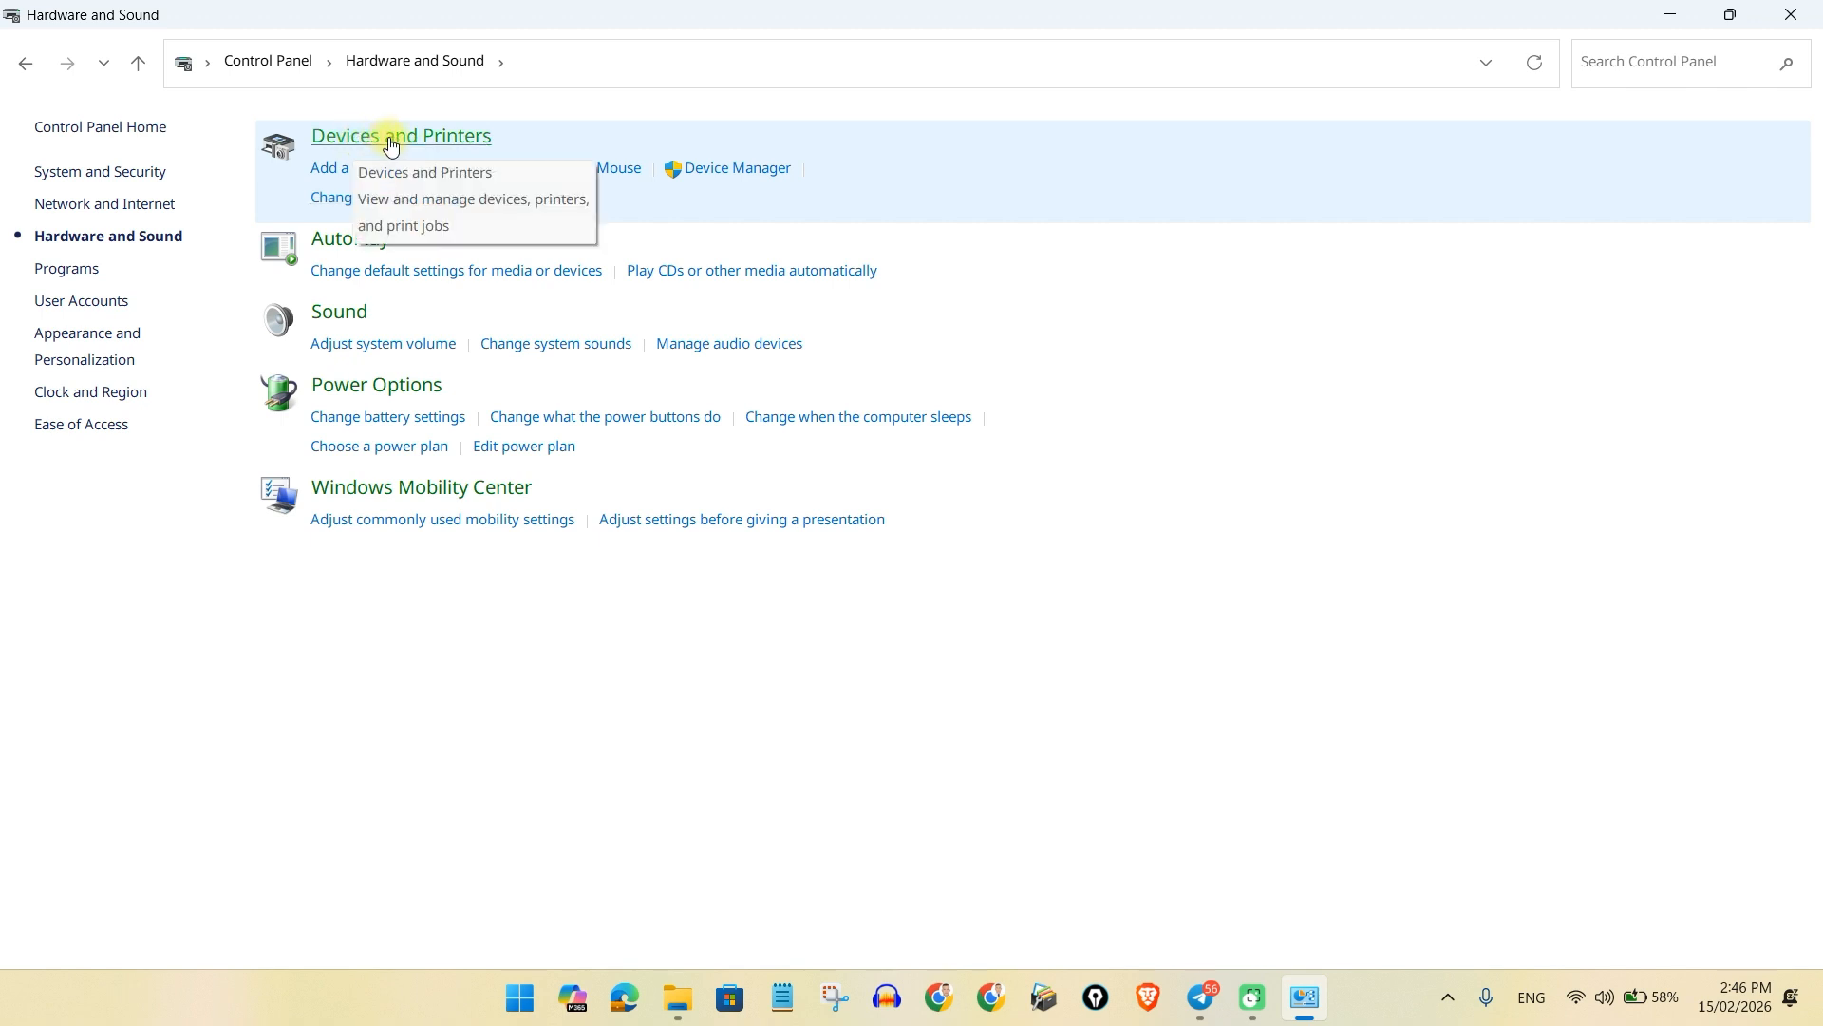
click(390, 139)
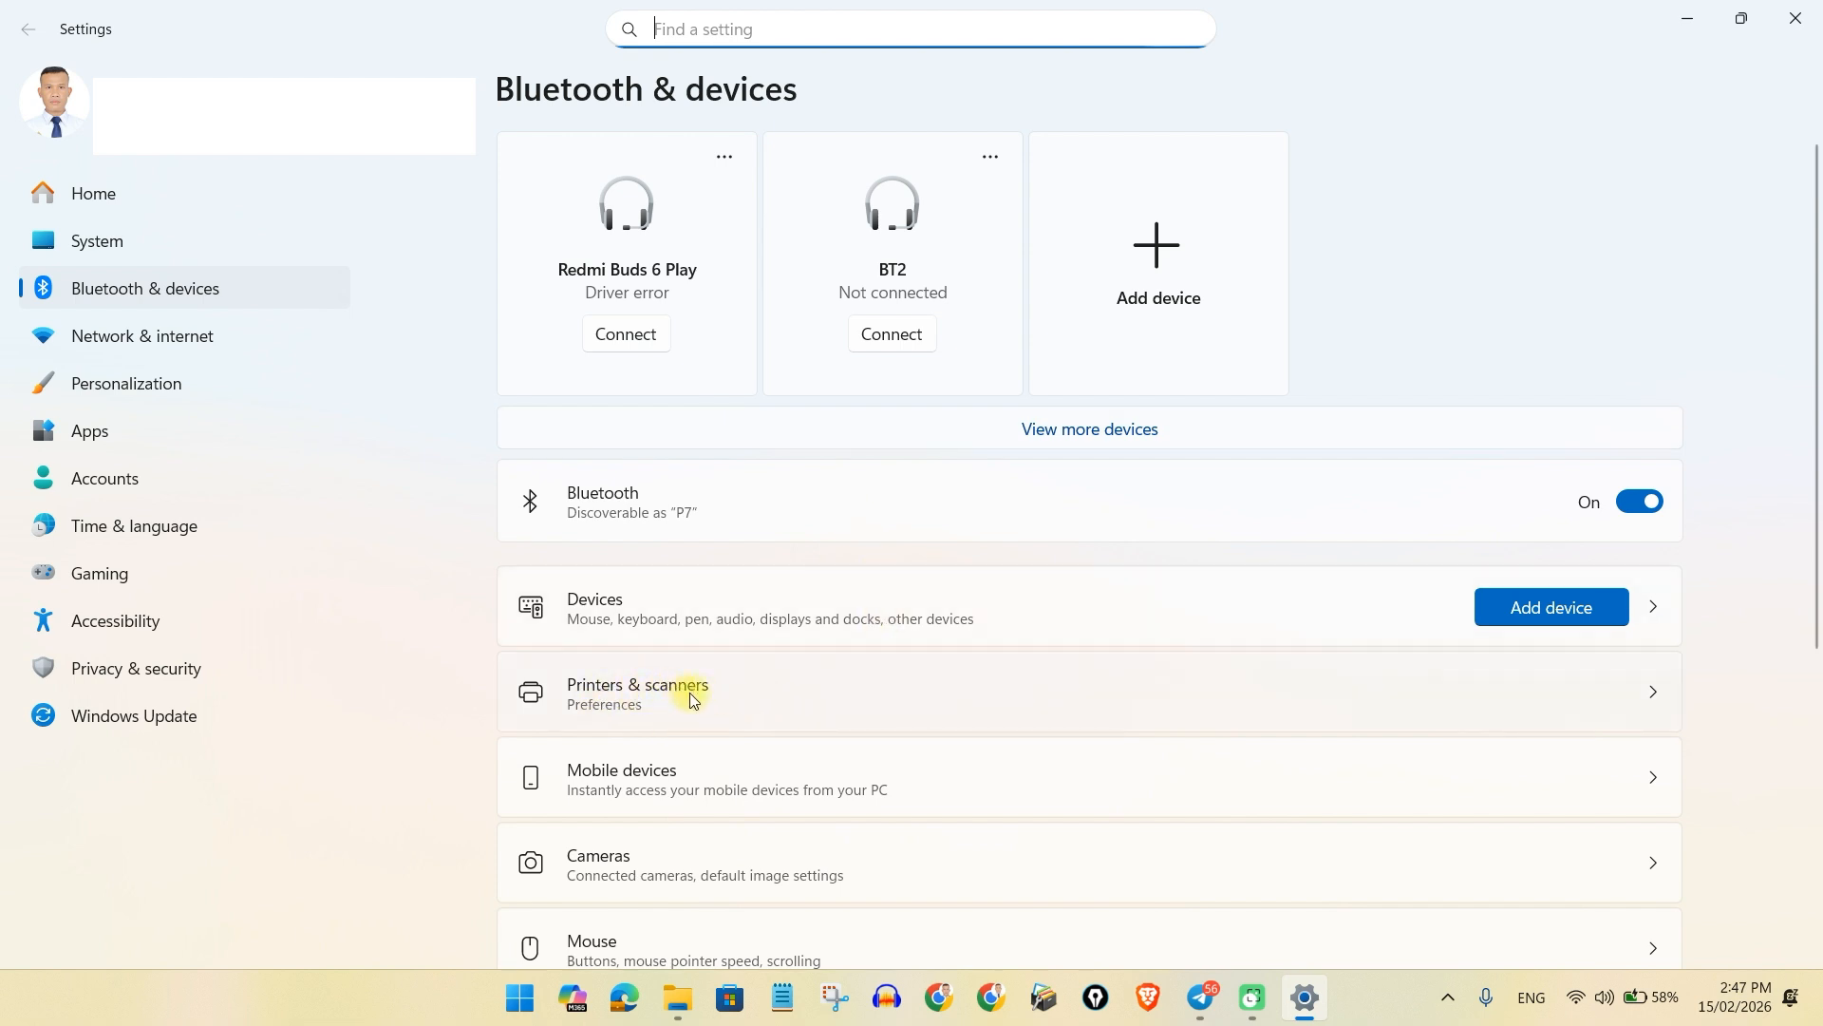
click(783, 697)
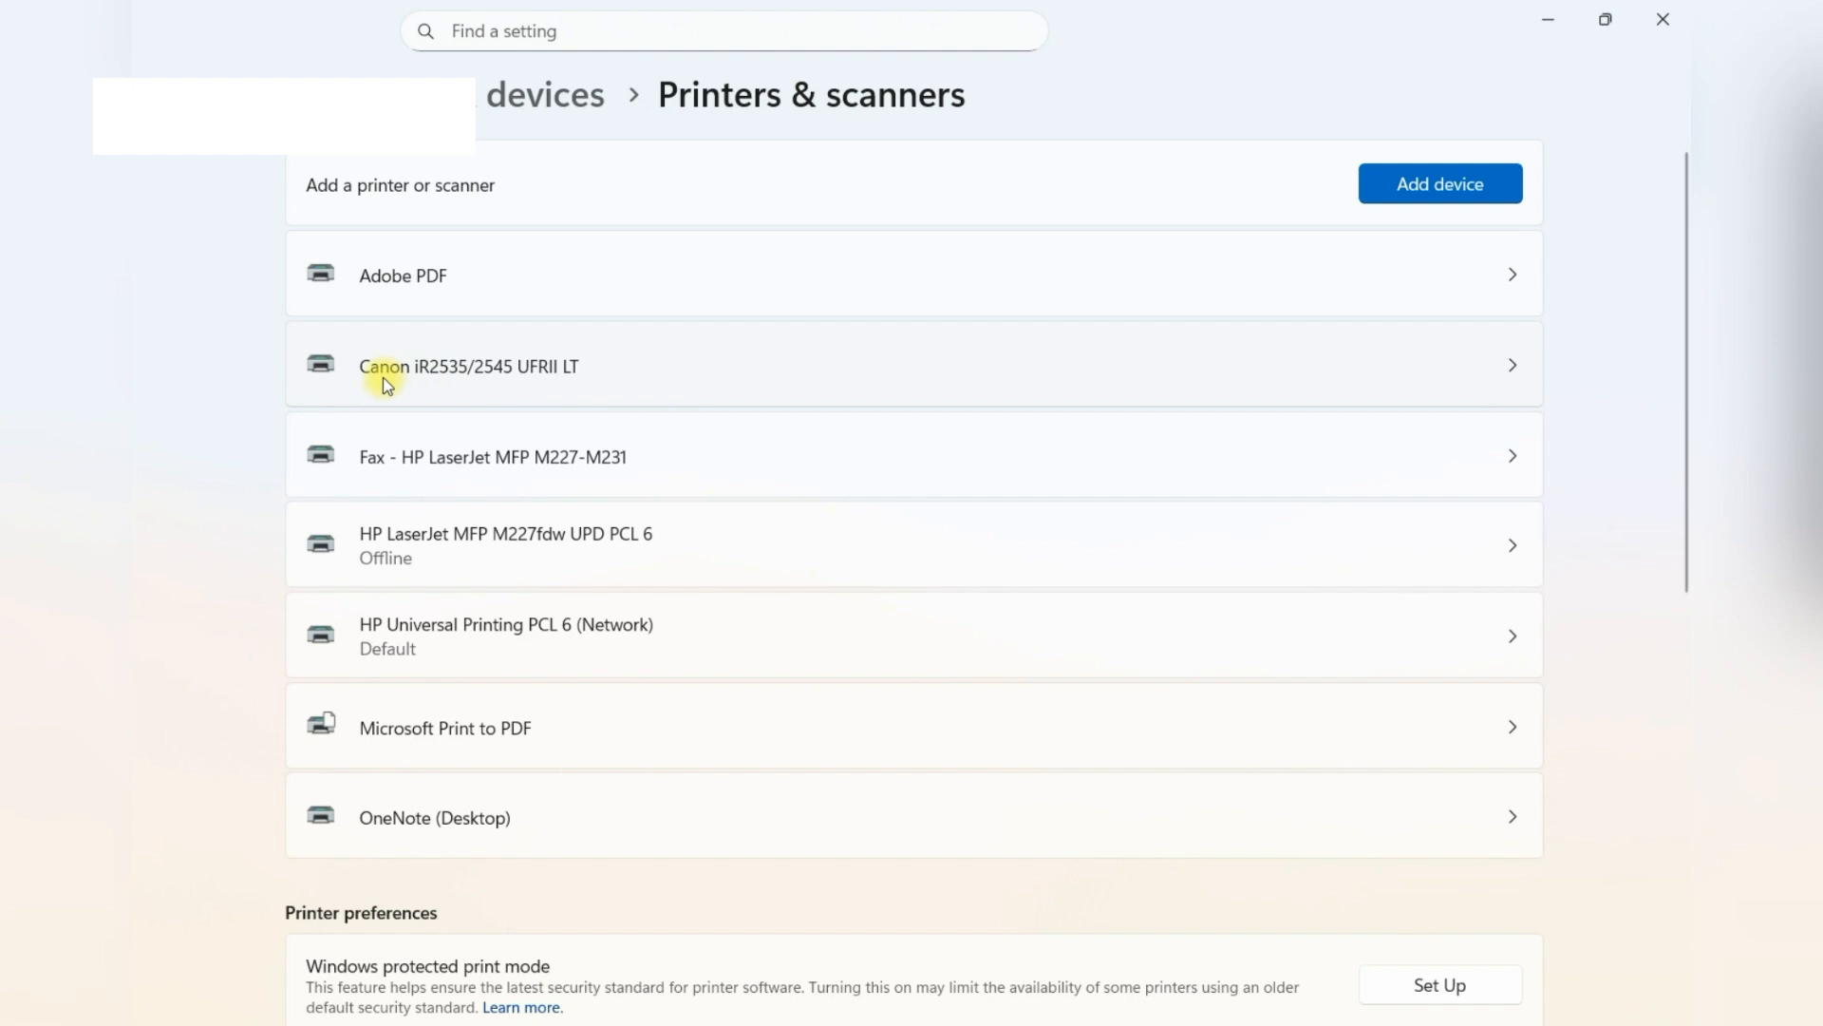
Step: Set the page size to A4 in the Canon iR2535/2545 UFRII LT printing preferences and accept it
click(543, 376)
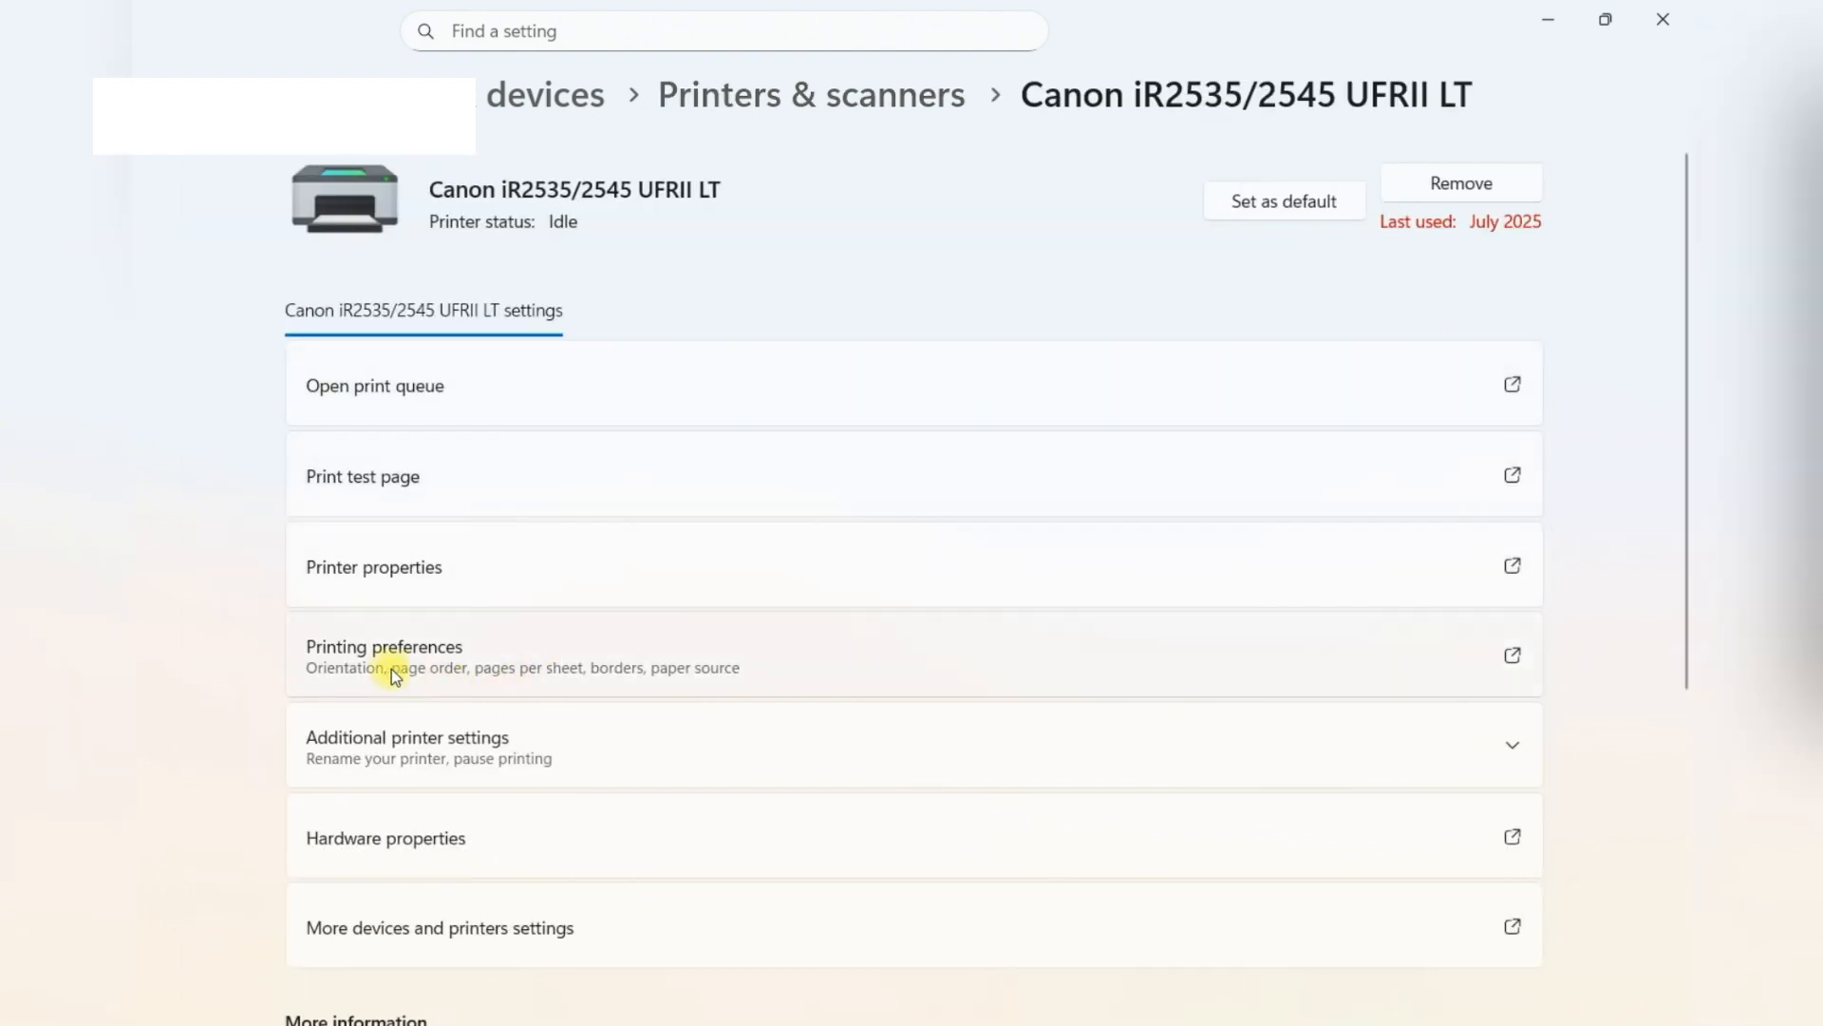
click(505, 661)
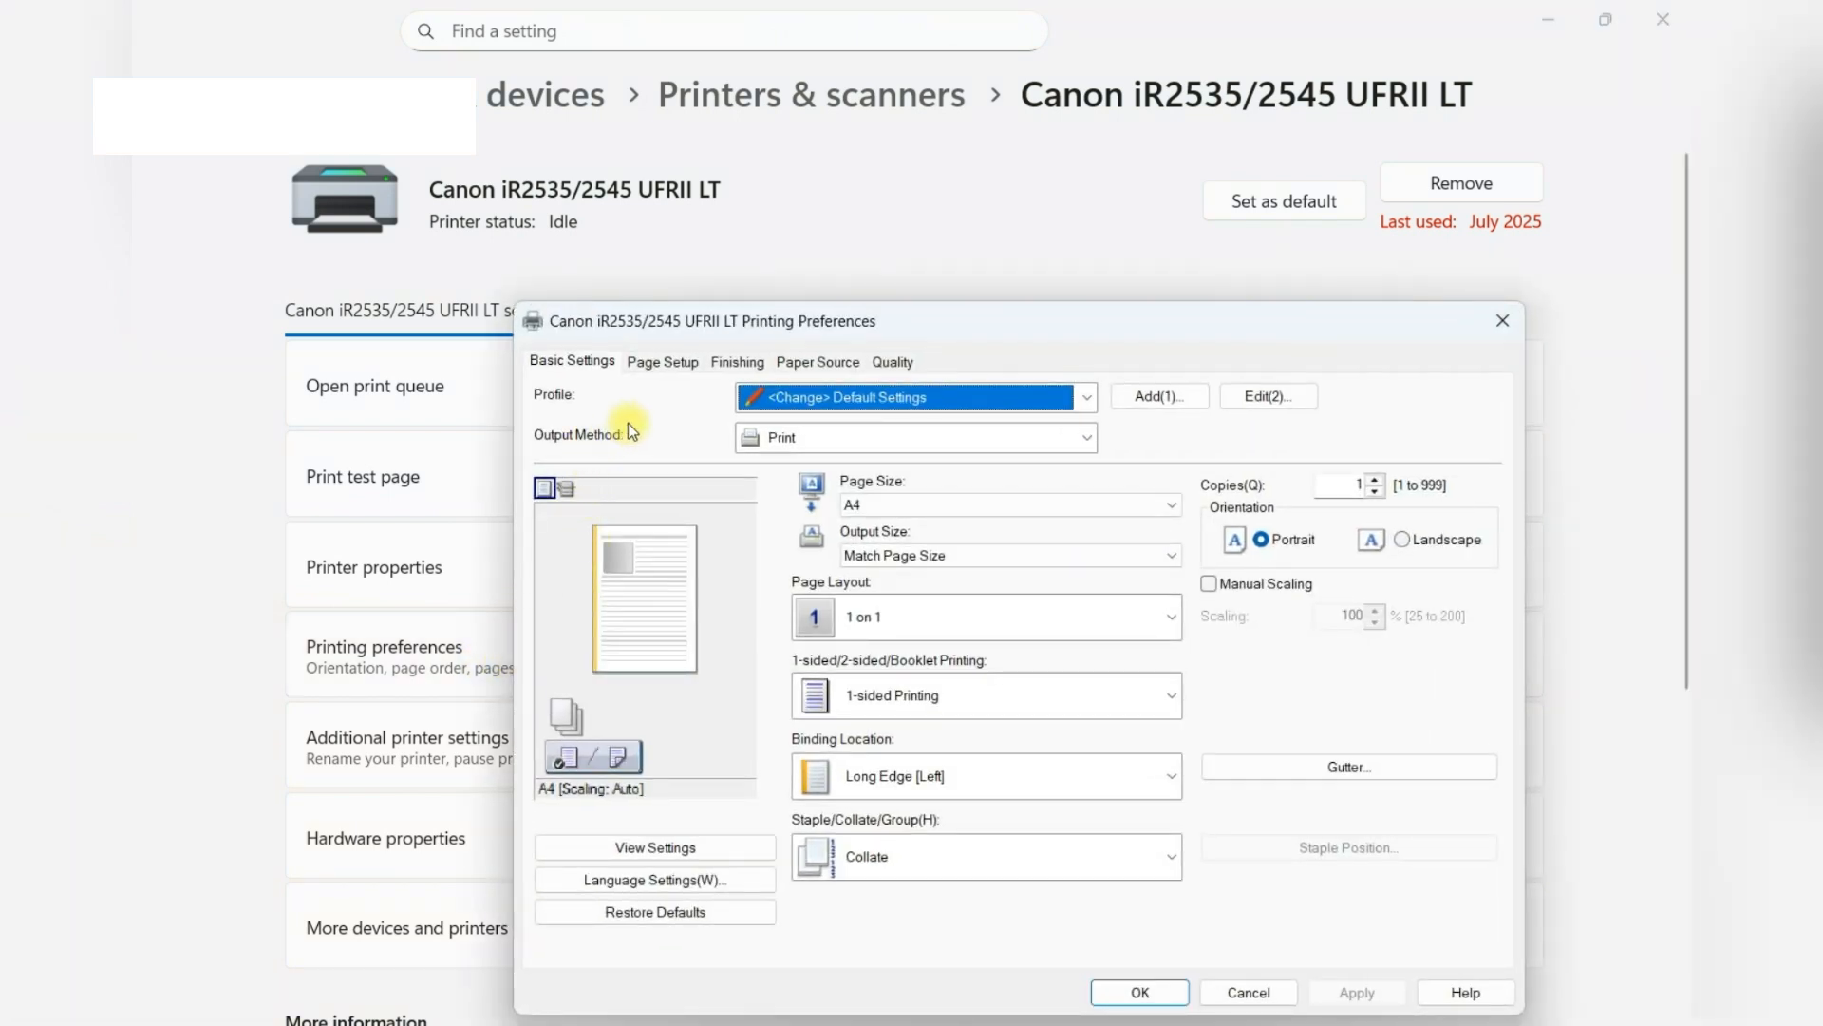
click(646, 372)
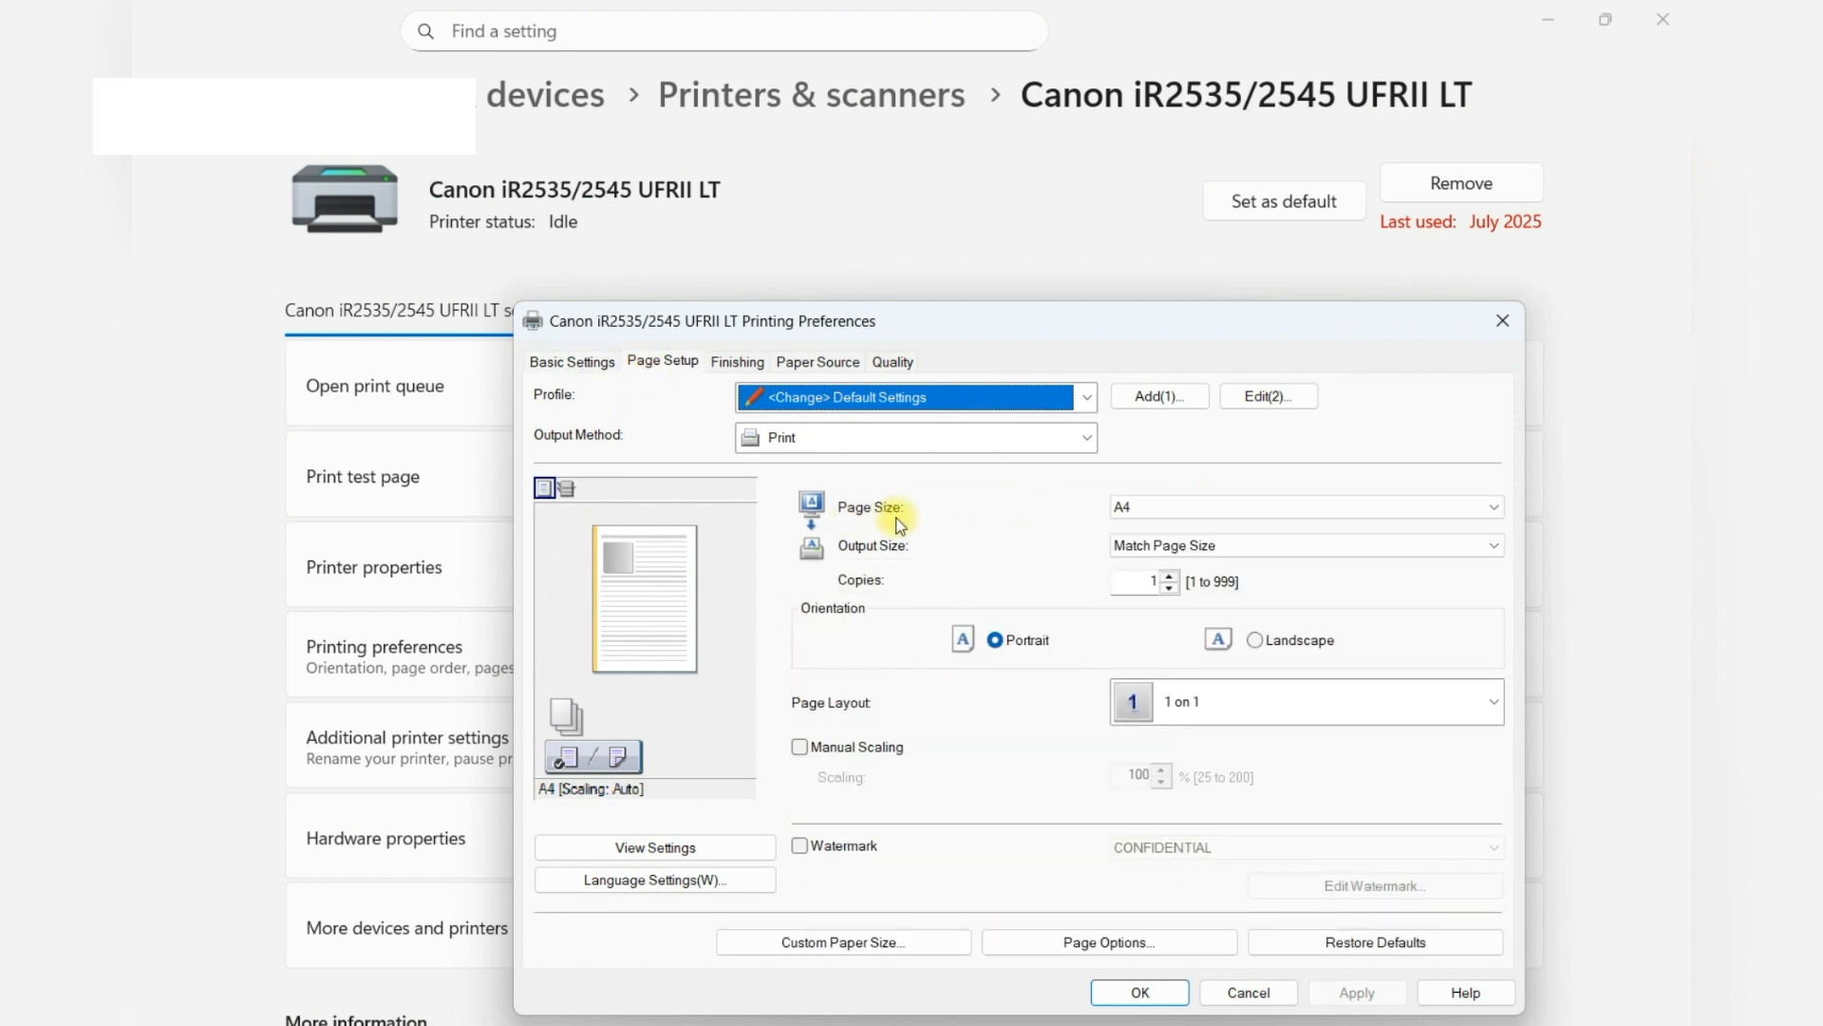
click(1146, 511)
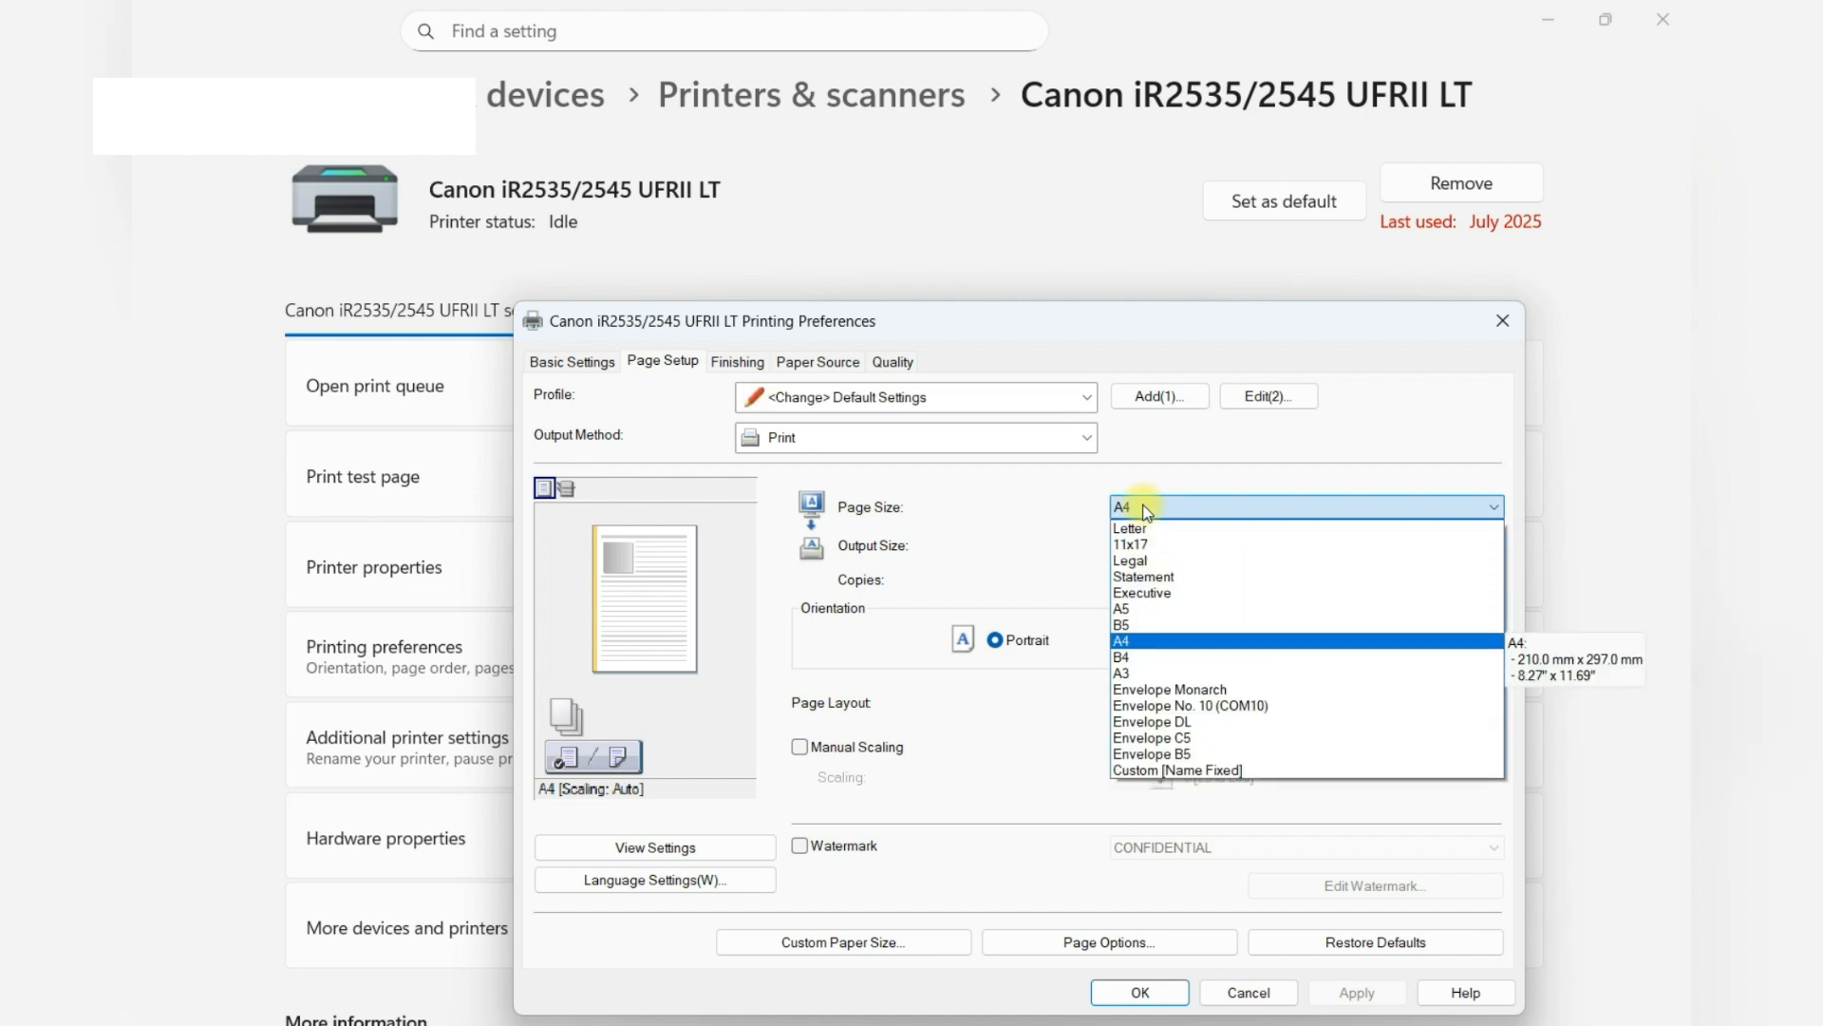
click(1146, 511)
click(1147, 511)
click(1157, 639)
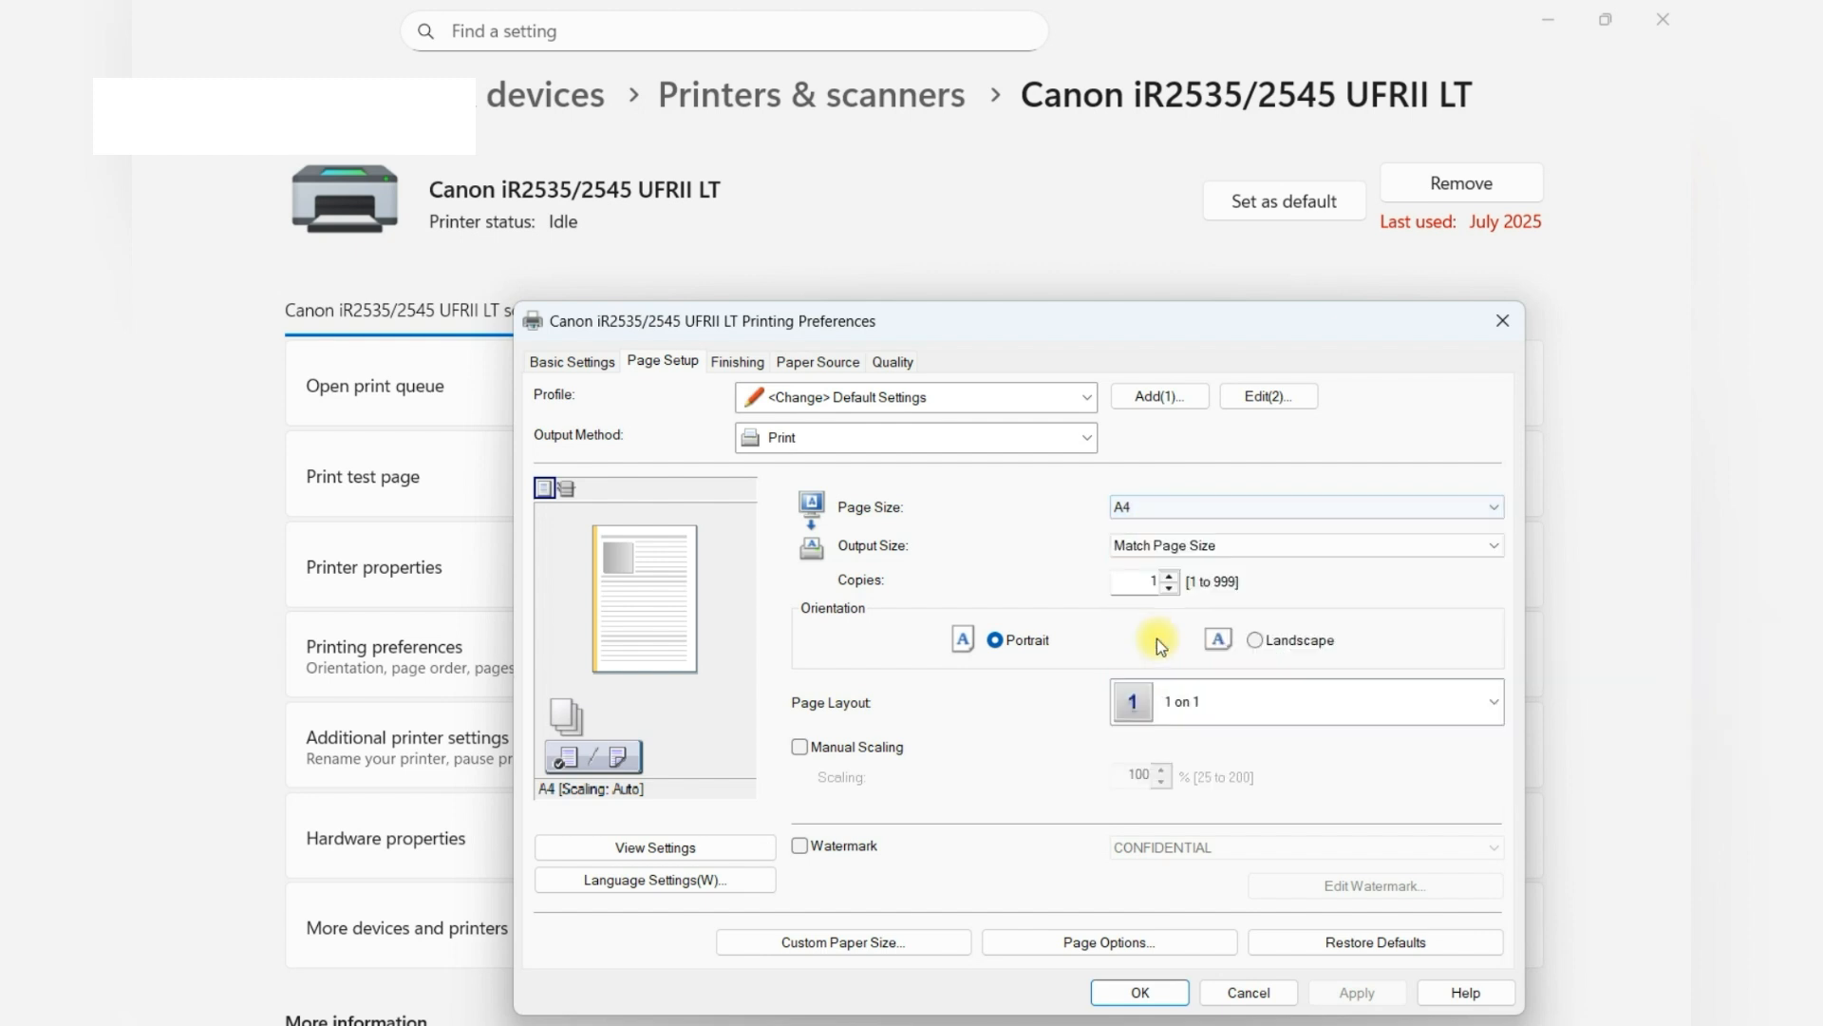
click(1151, 992)
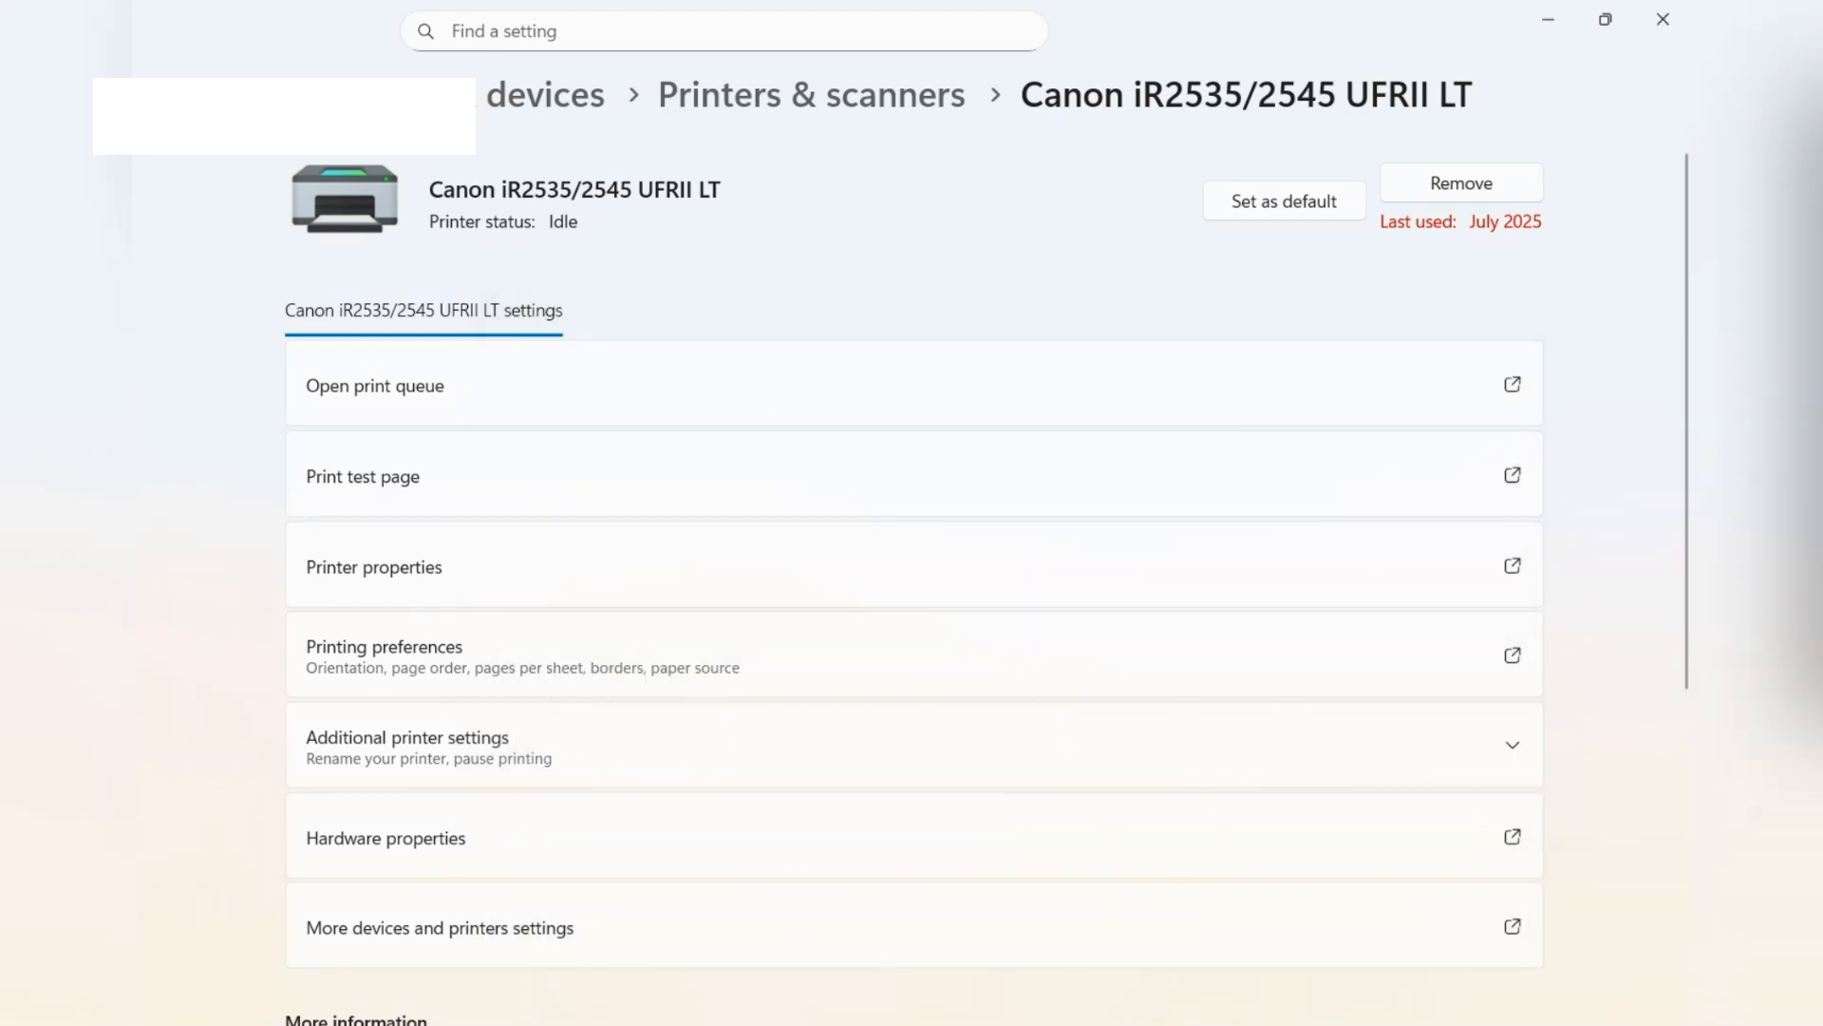
Step: Open the HP LaserJet MFP M227fdw UPD PCL 6 printing preferences and select the EcoSMART Settings printing shortcut
click(812, 95)
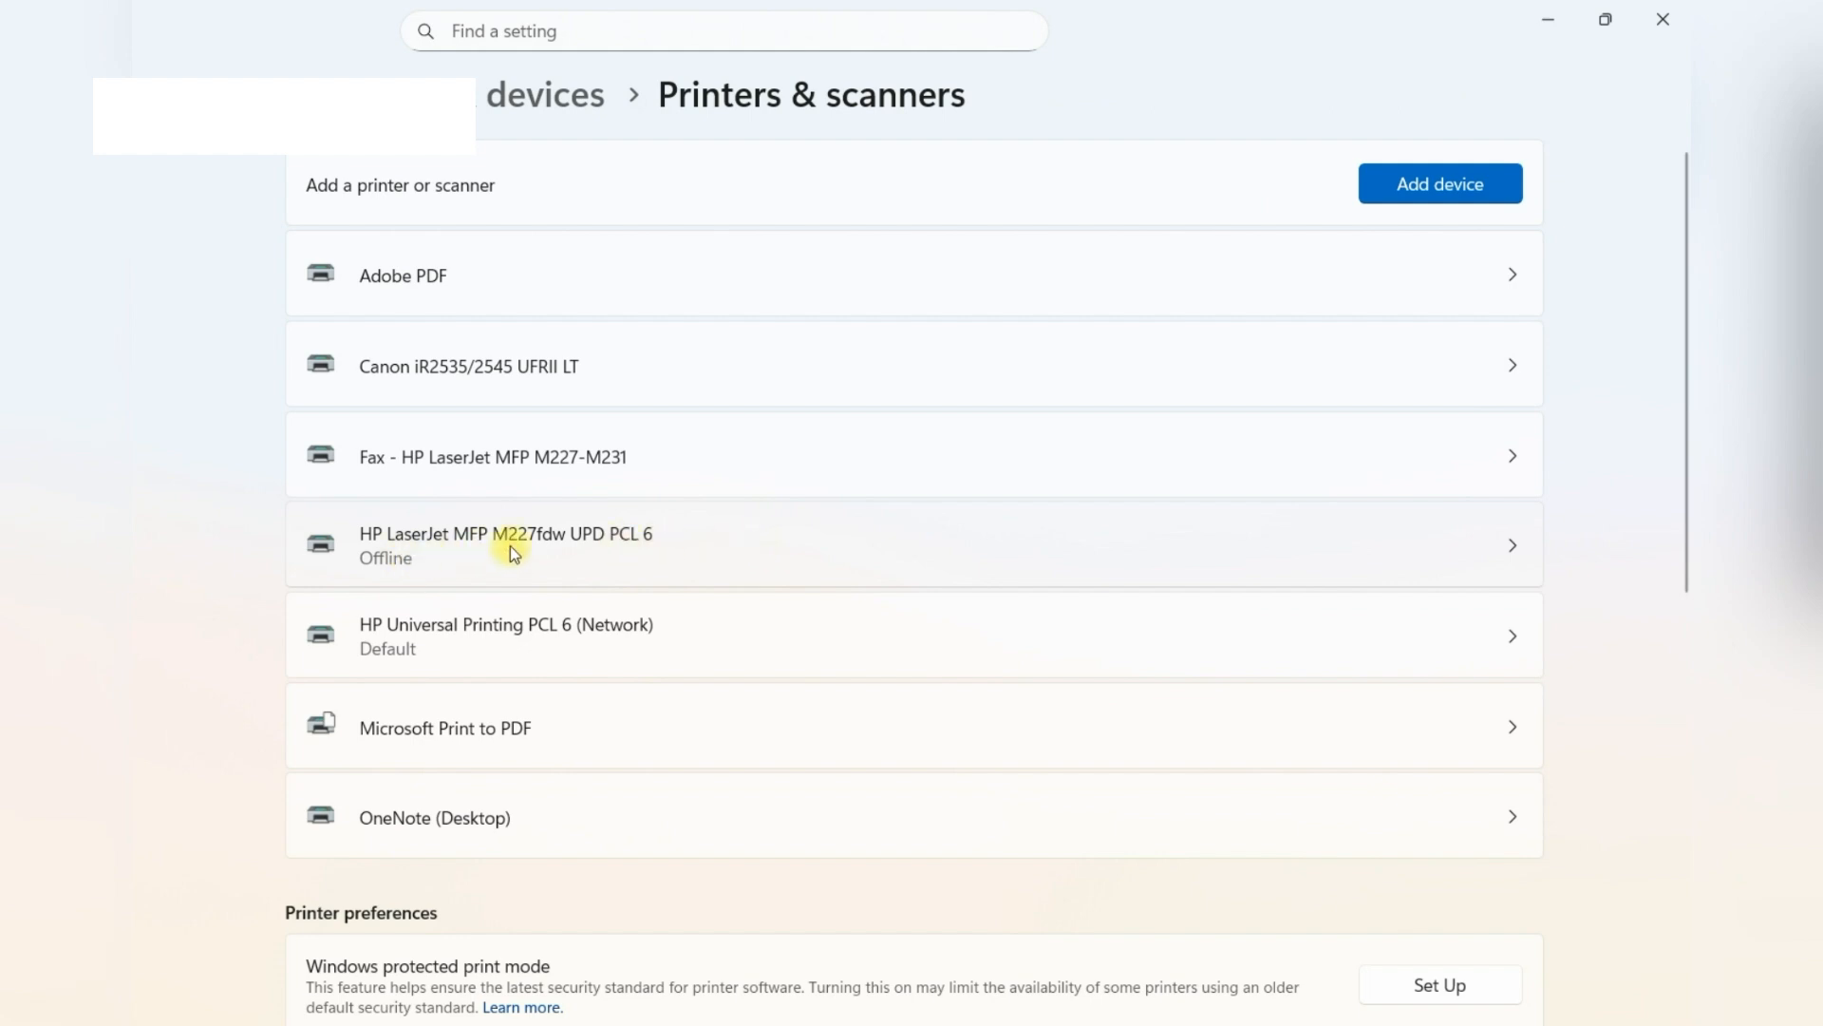
click(704, 550)
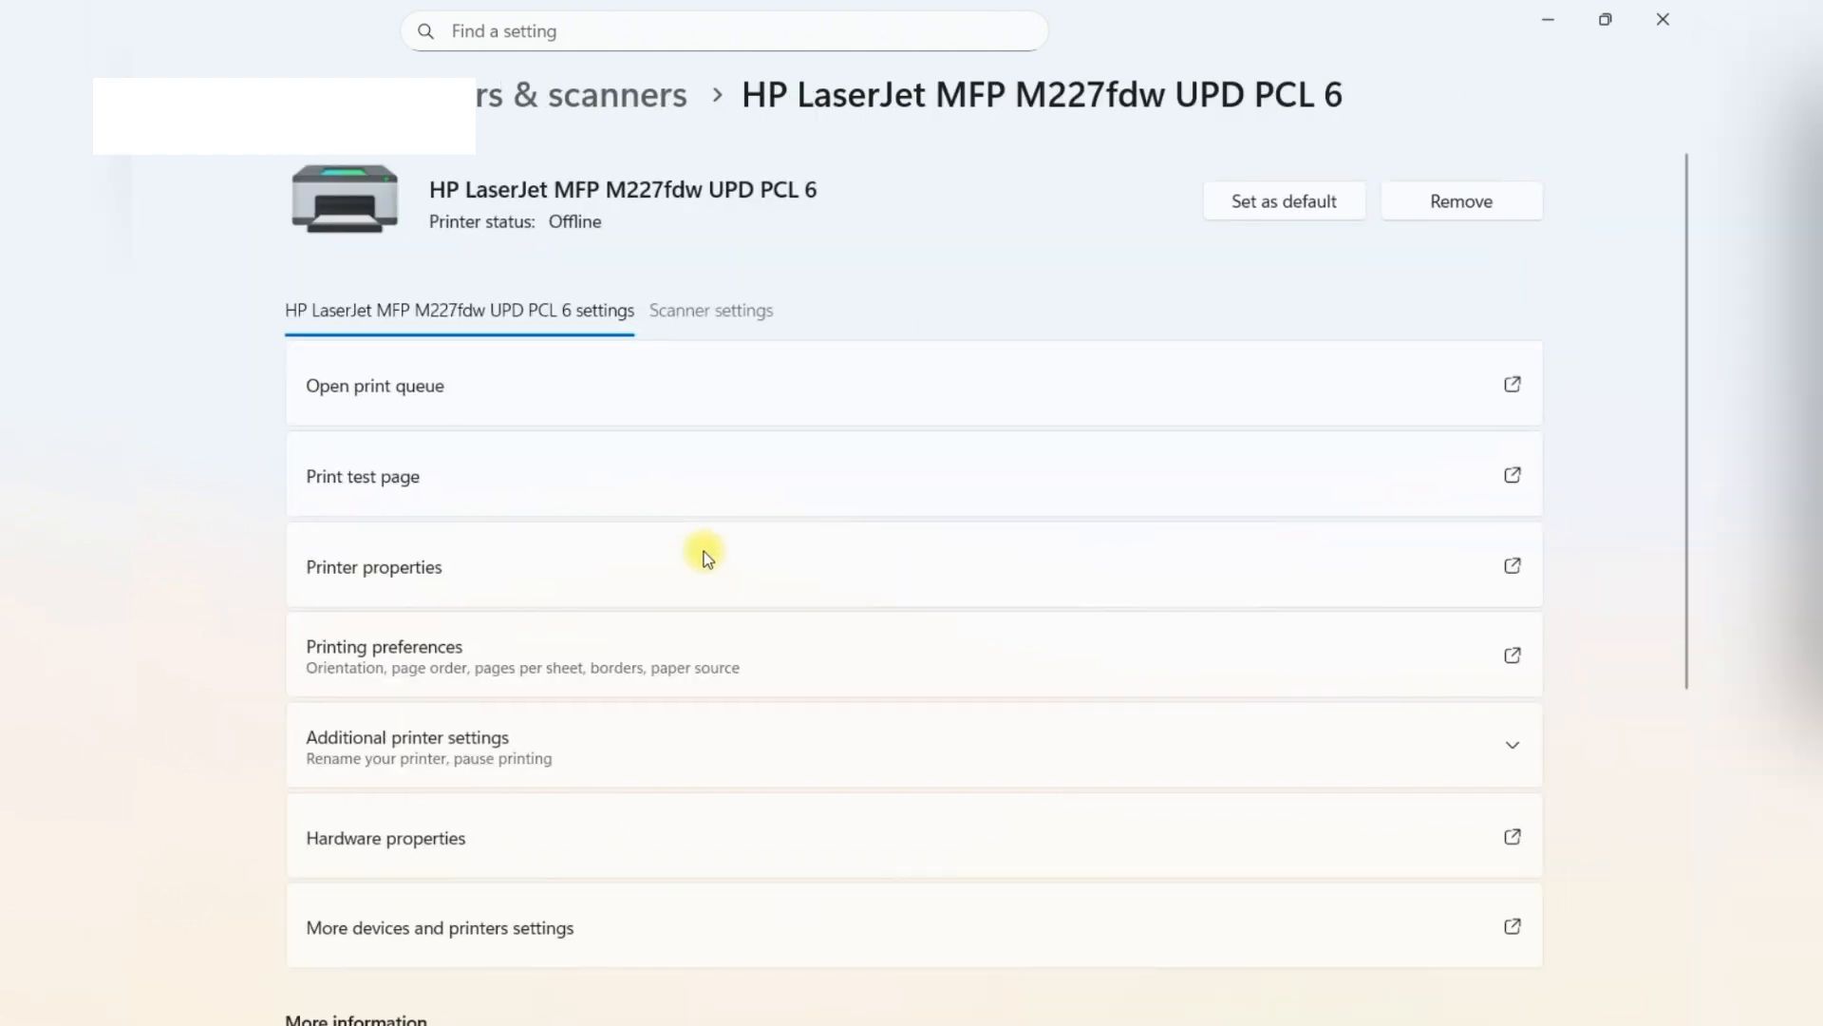
click(623, 664)
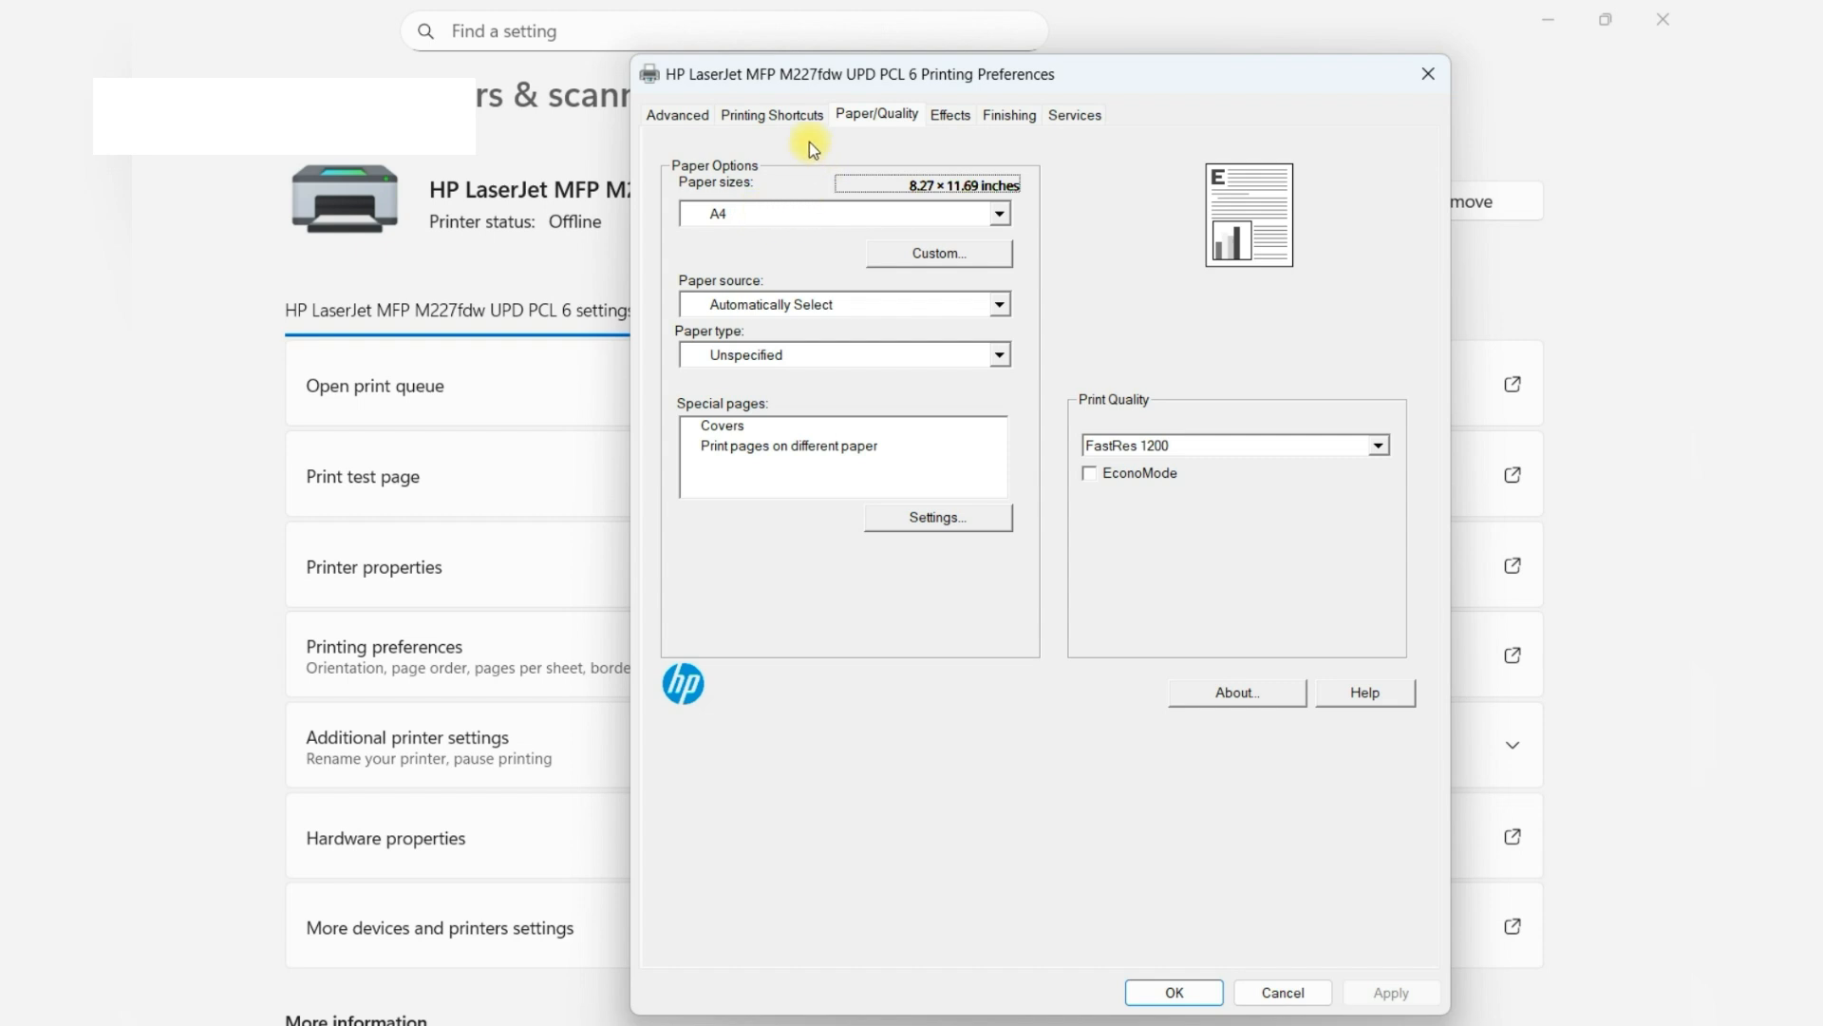
click(738, 118)
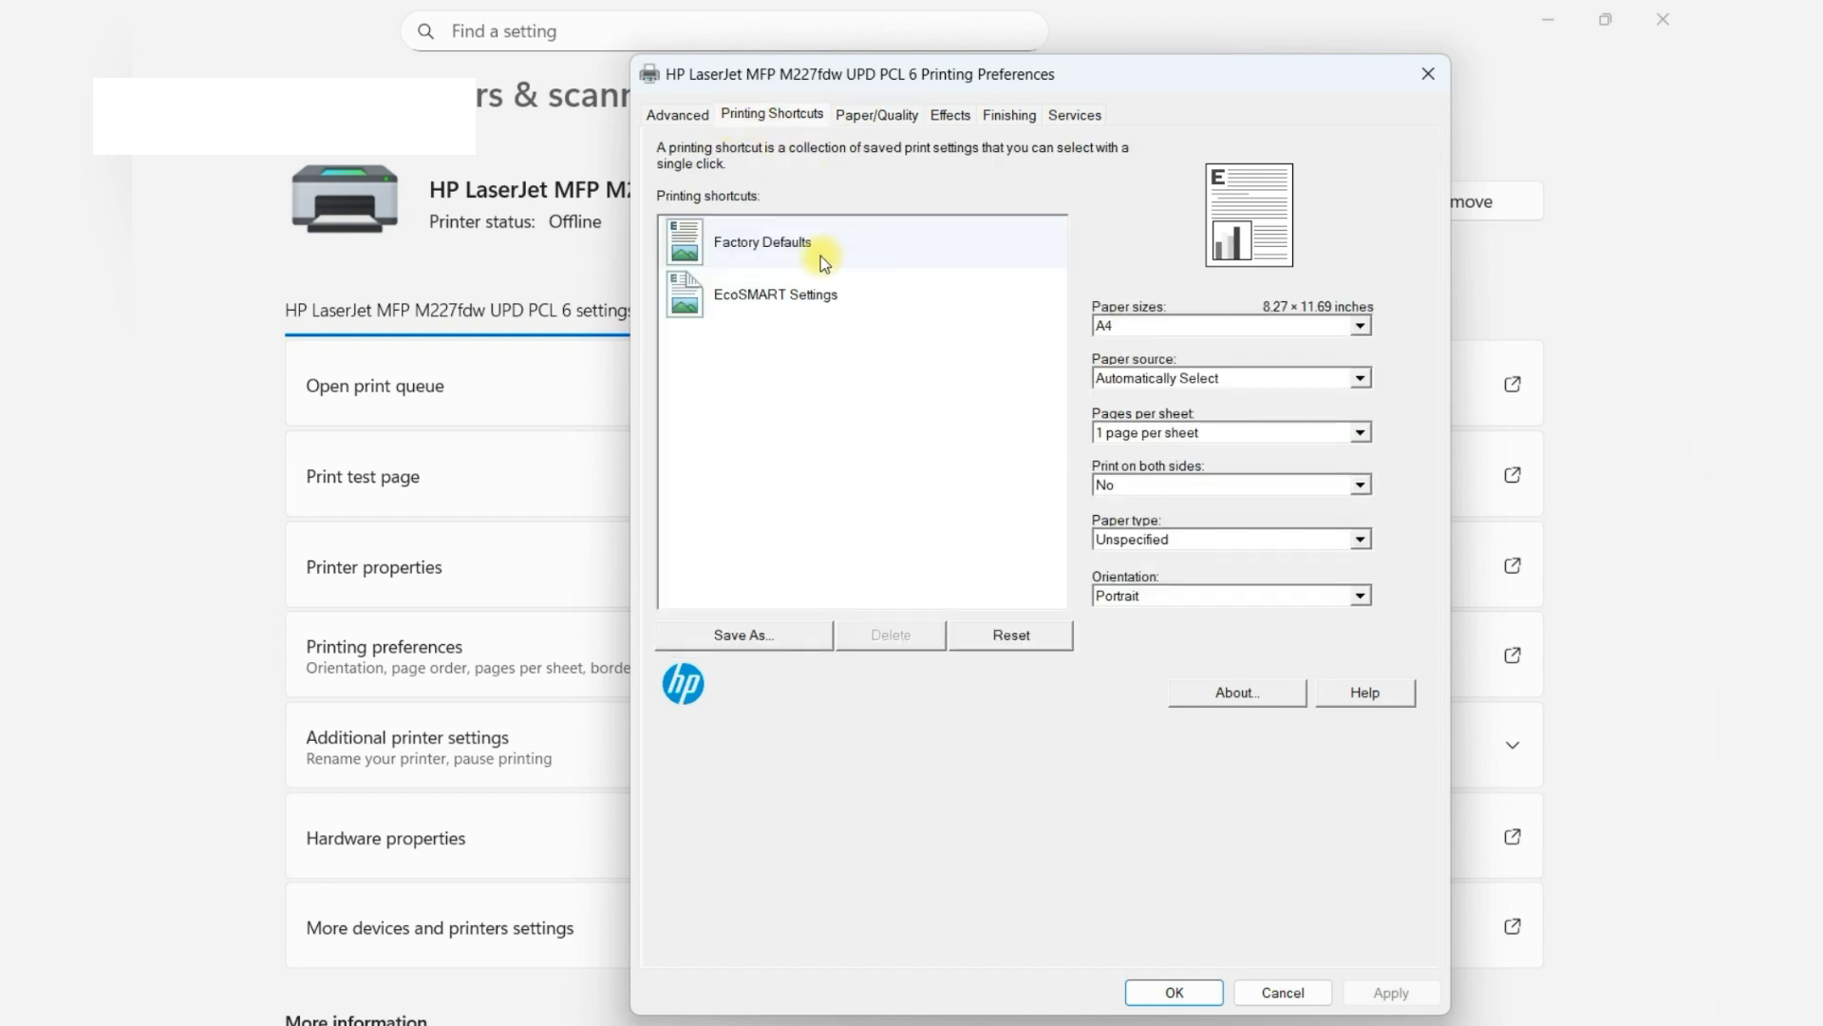
click(760, 241)
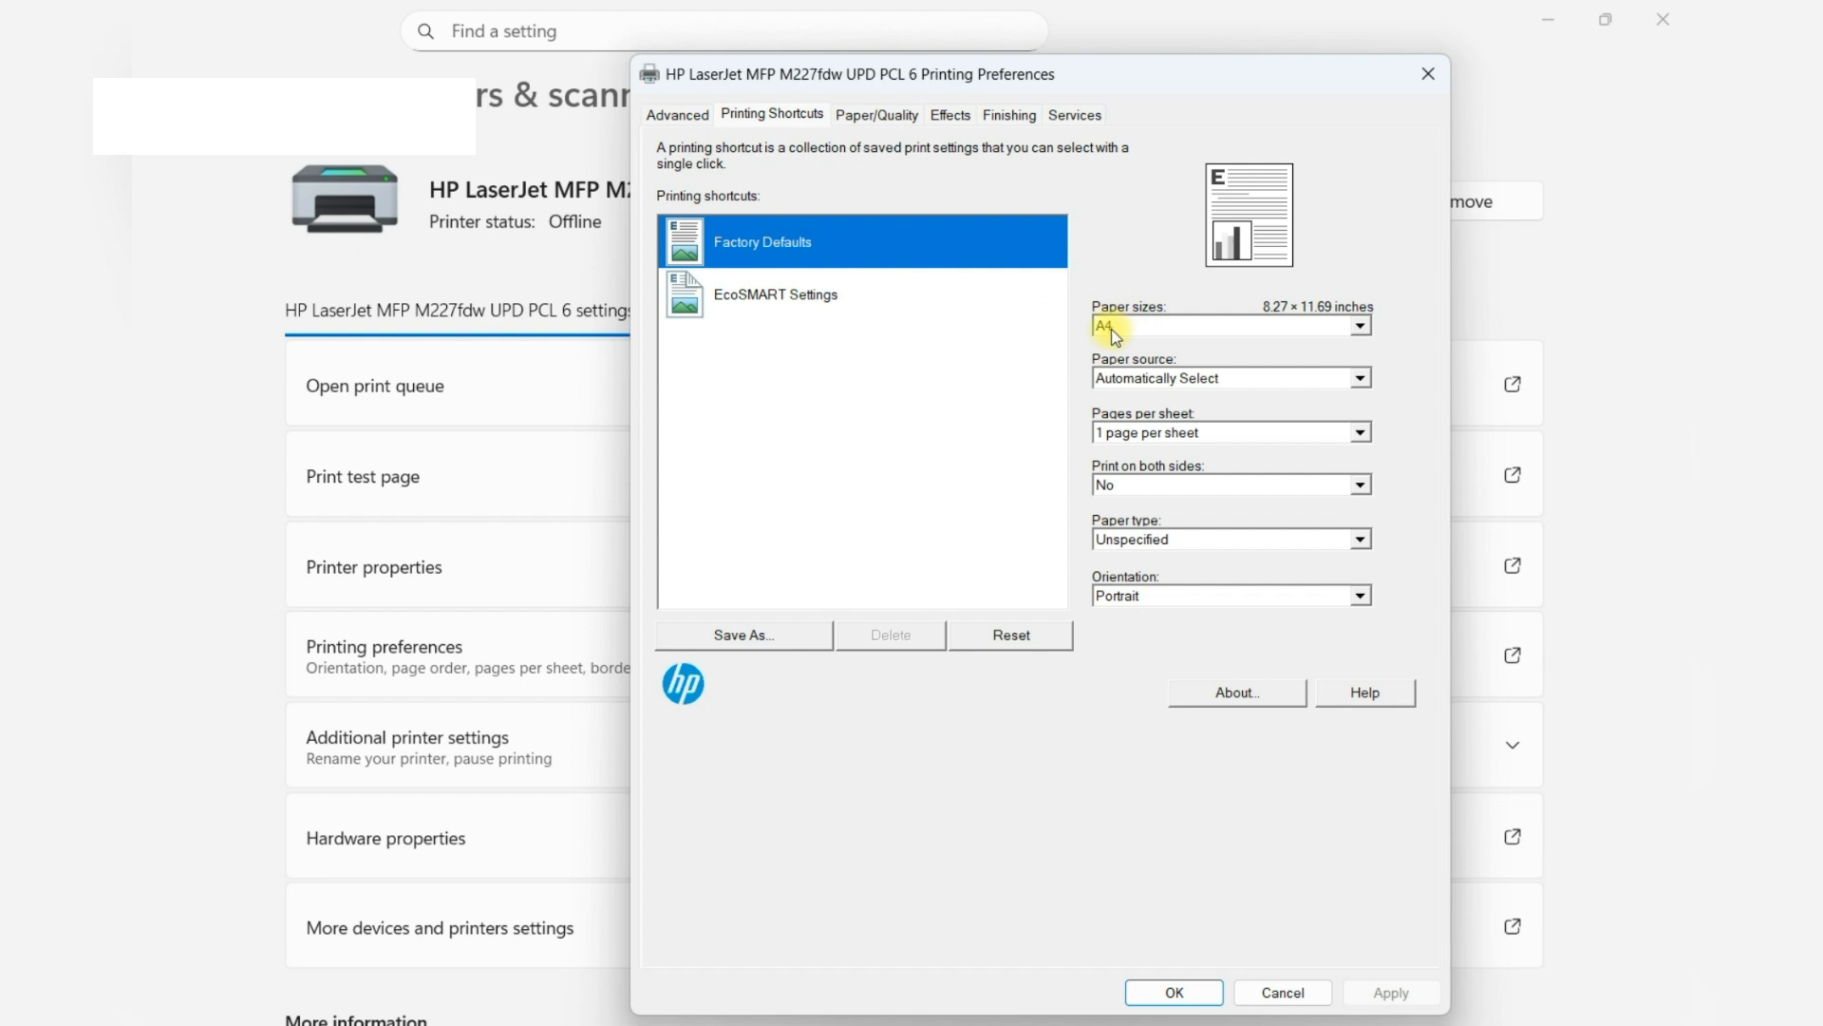
click(754, 309)
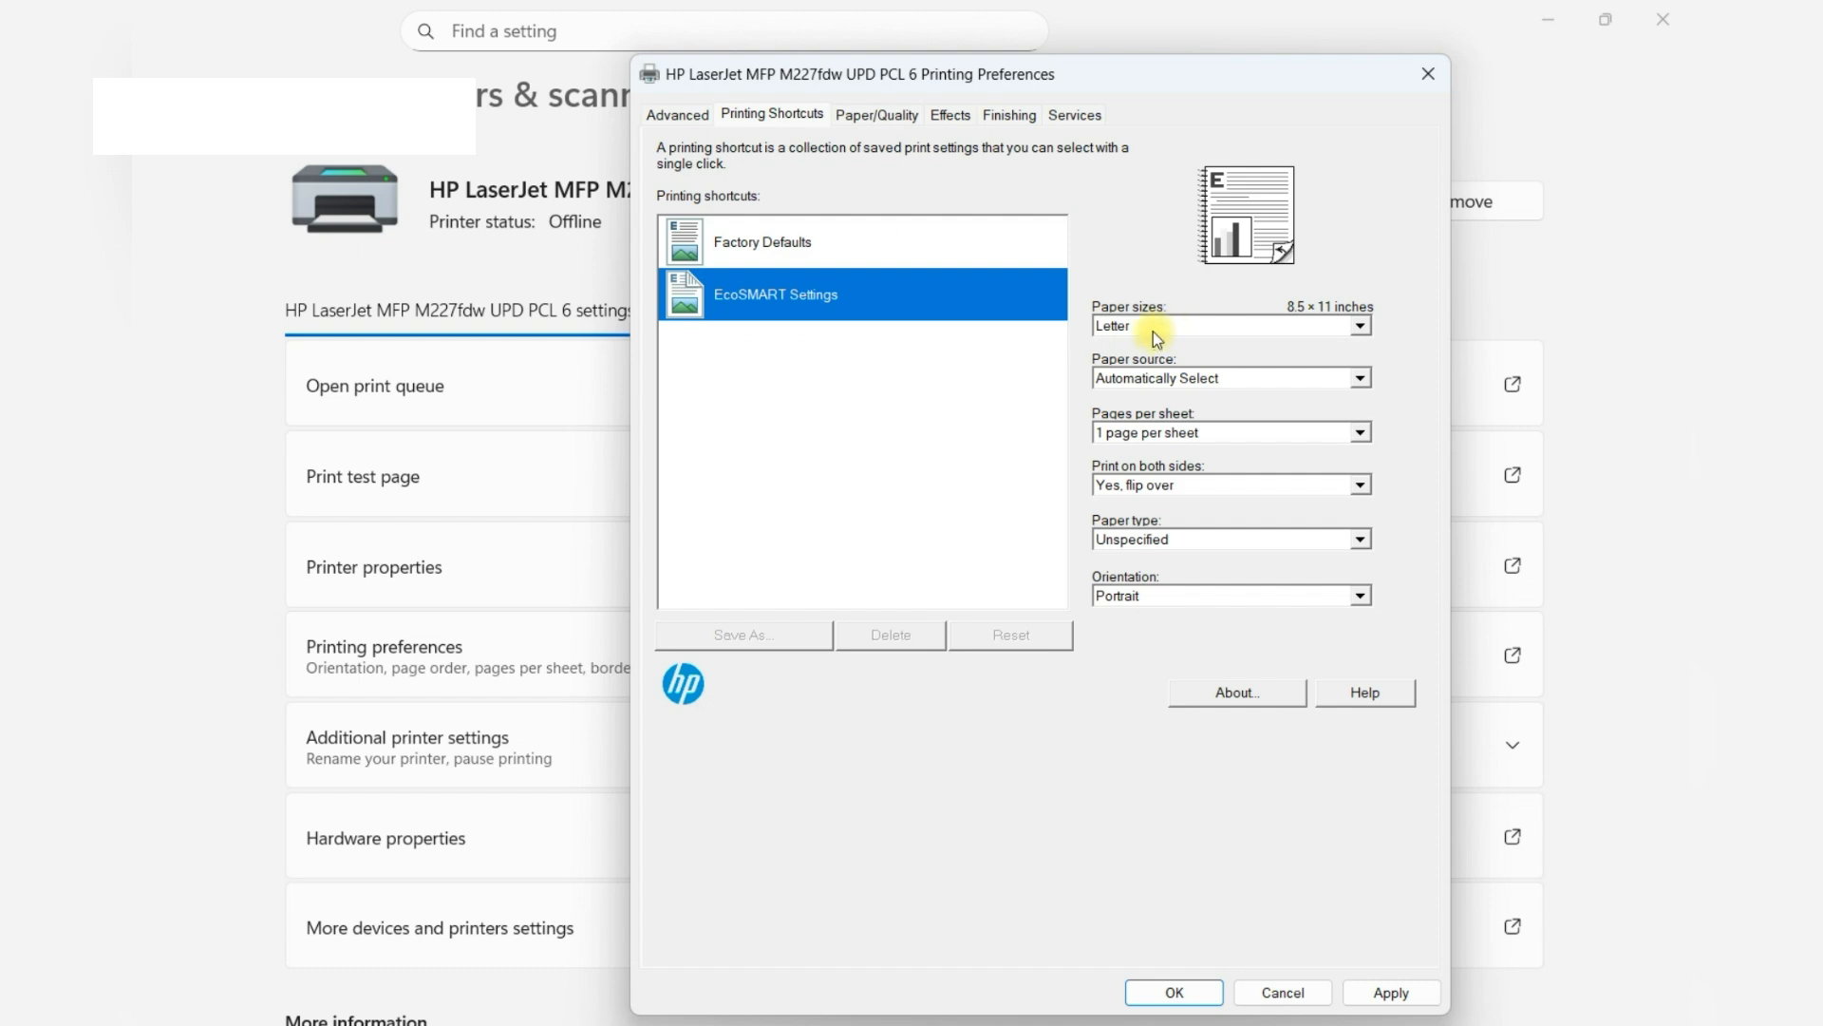
Step: Set the paper size to A4 for the HP LaserJet MFP M227fdw UPD PCL 6, apply it and accept
click(868, 118)
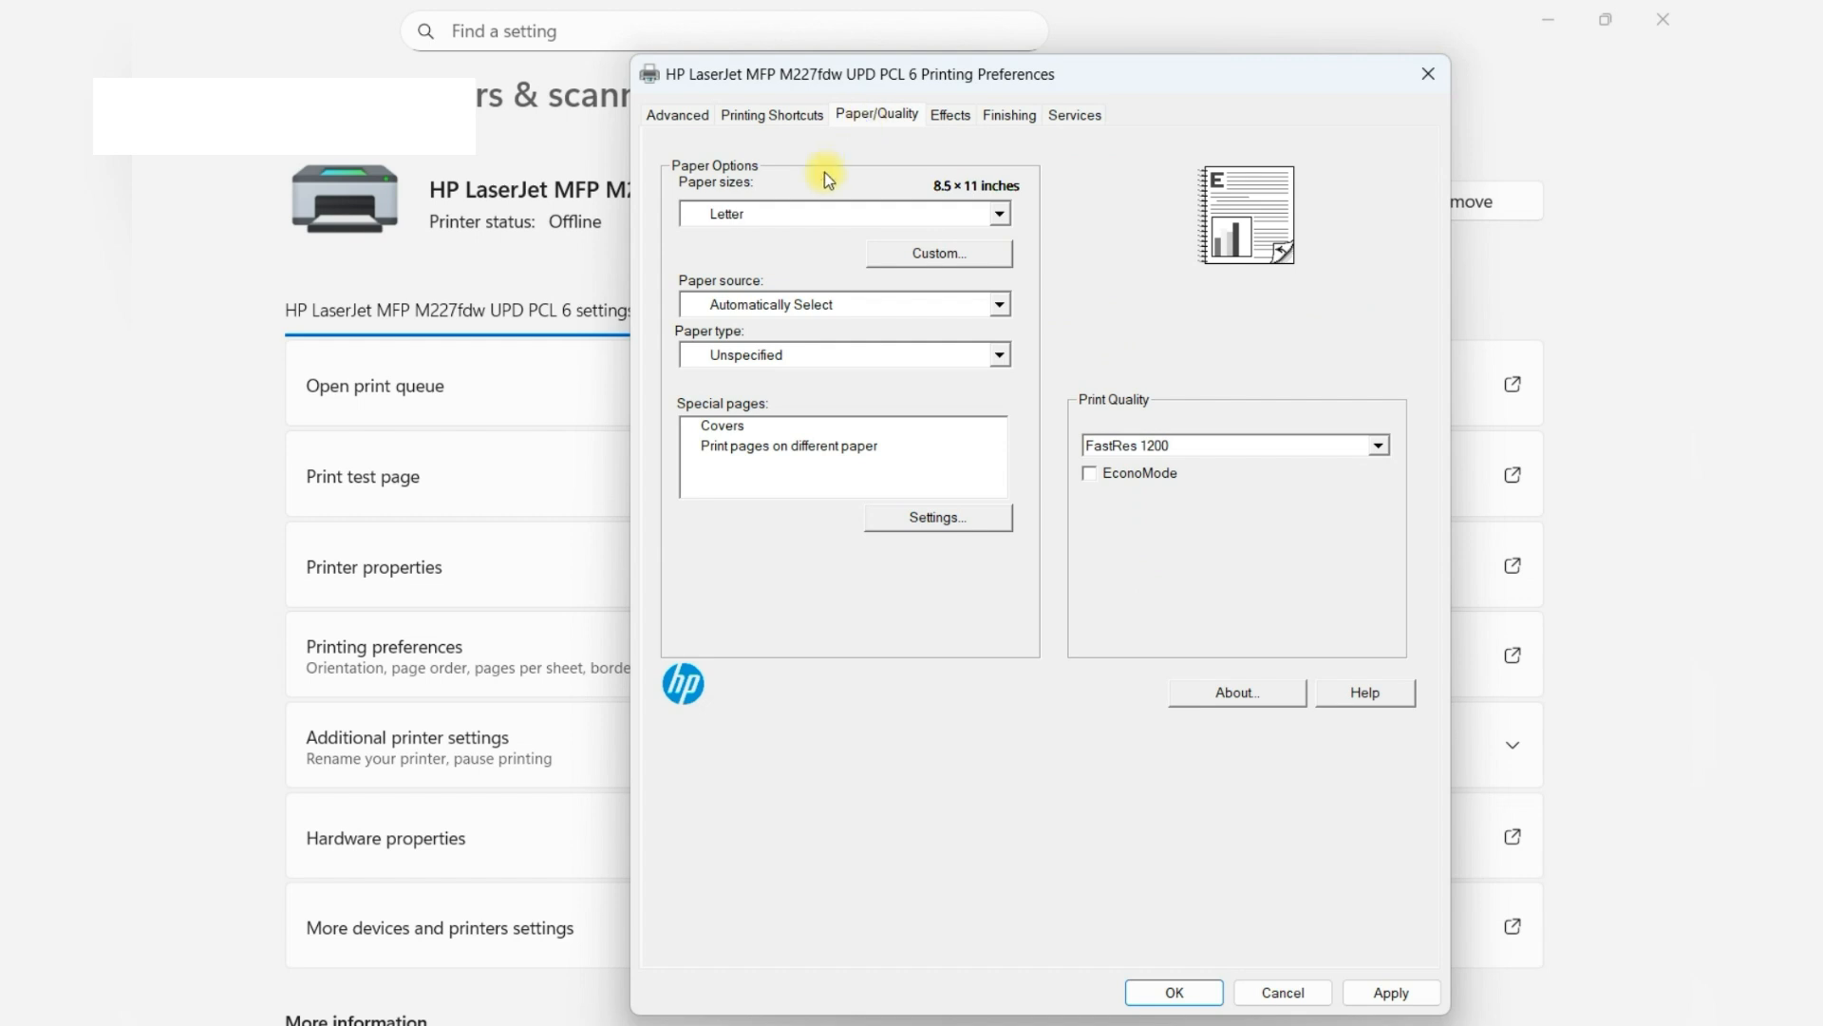
click(994, 215)
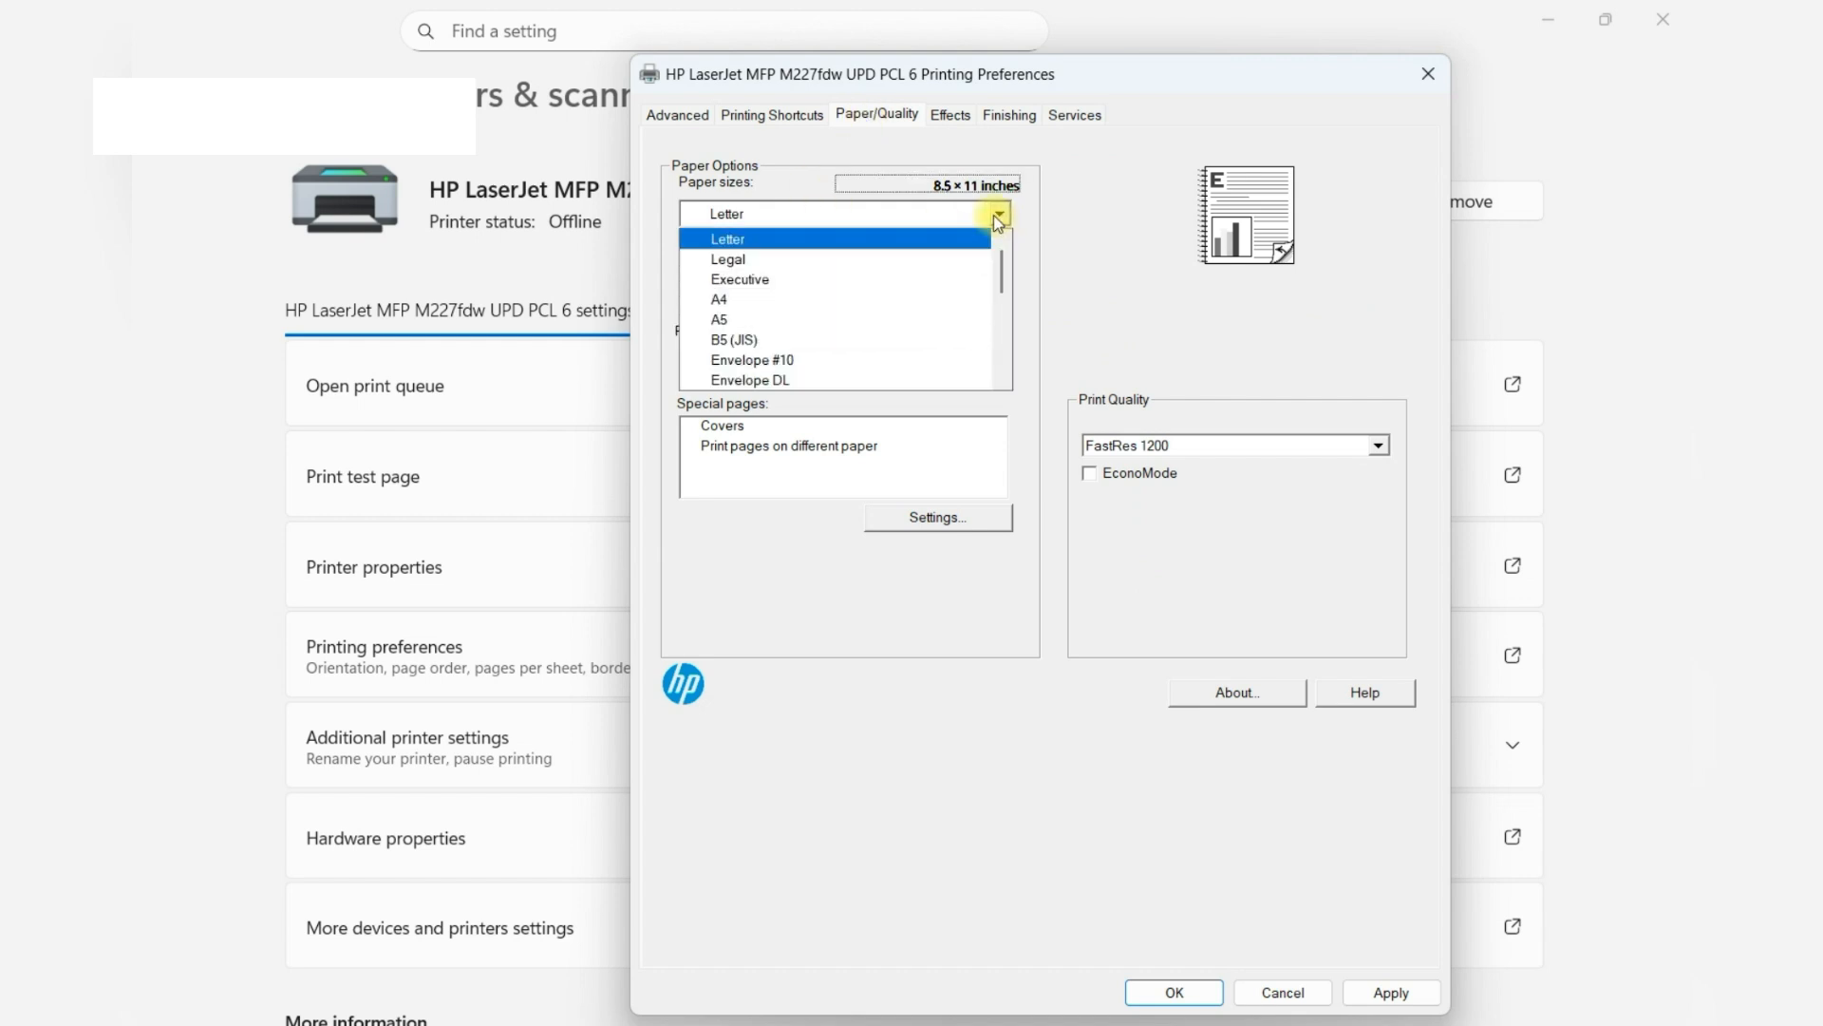
click(769, 300)
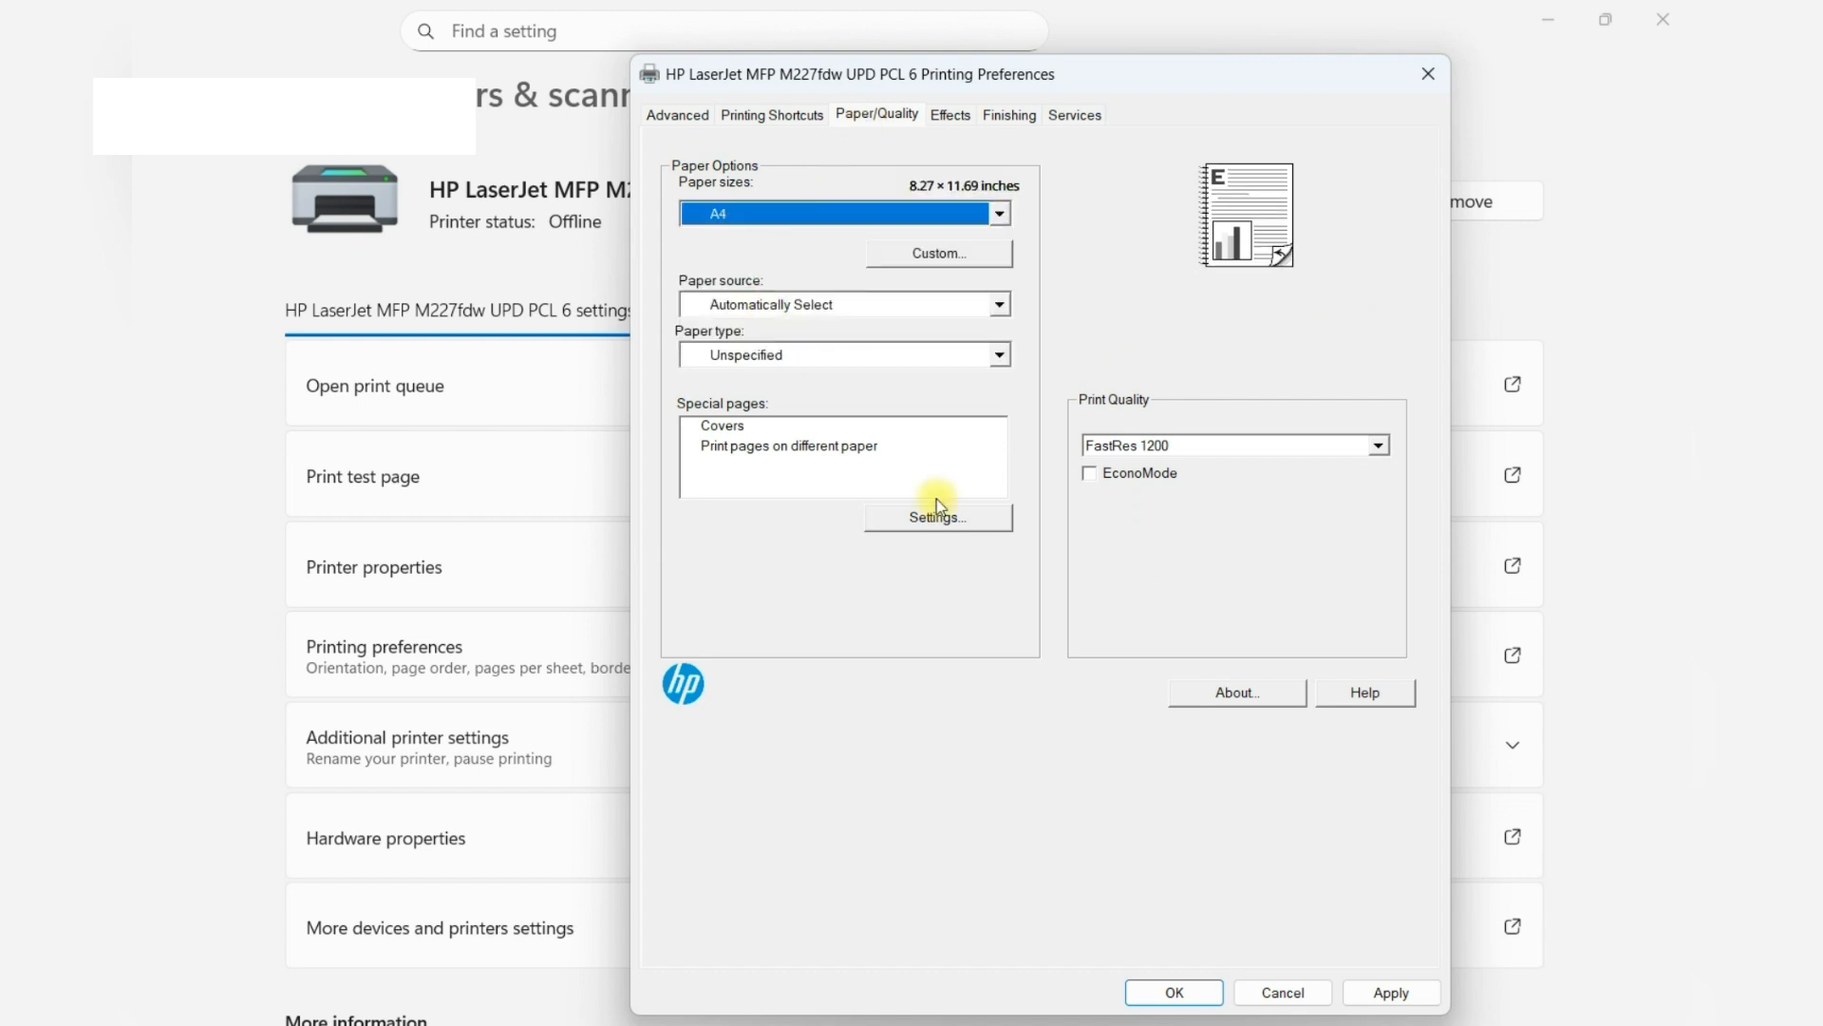
click(1388, 992)
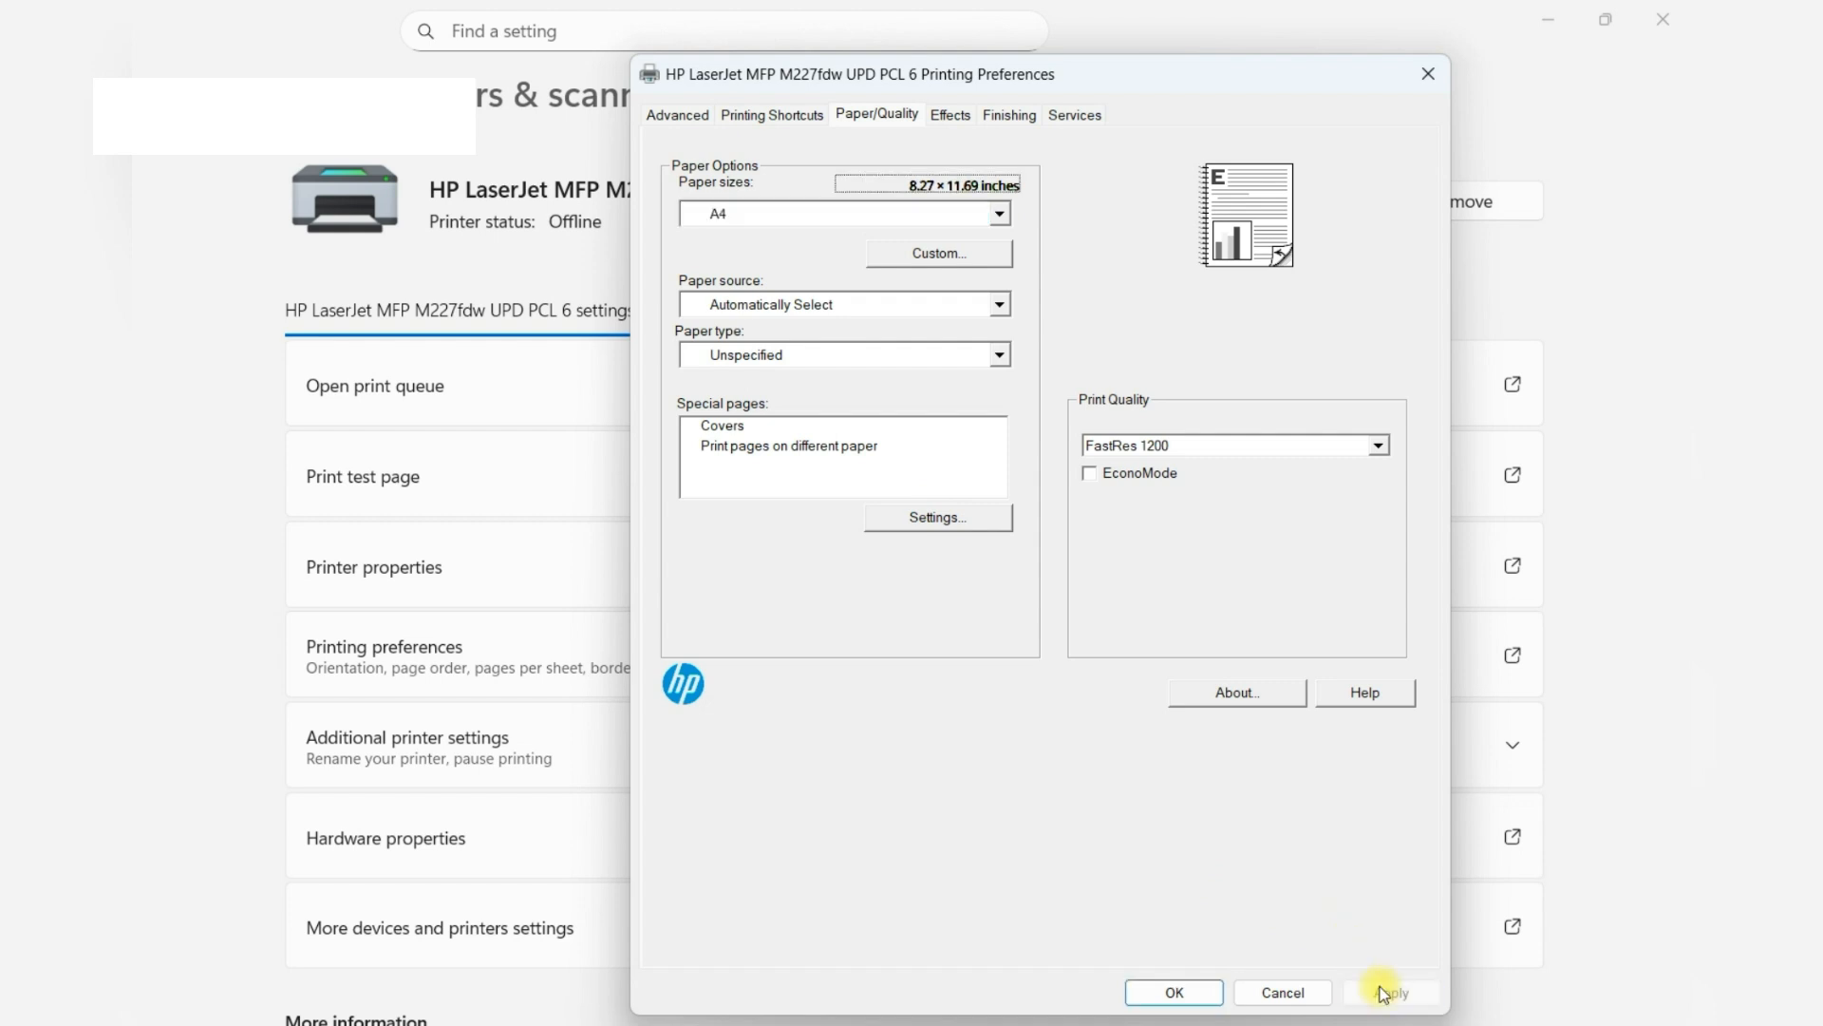
click(1175, 992)
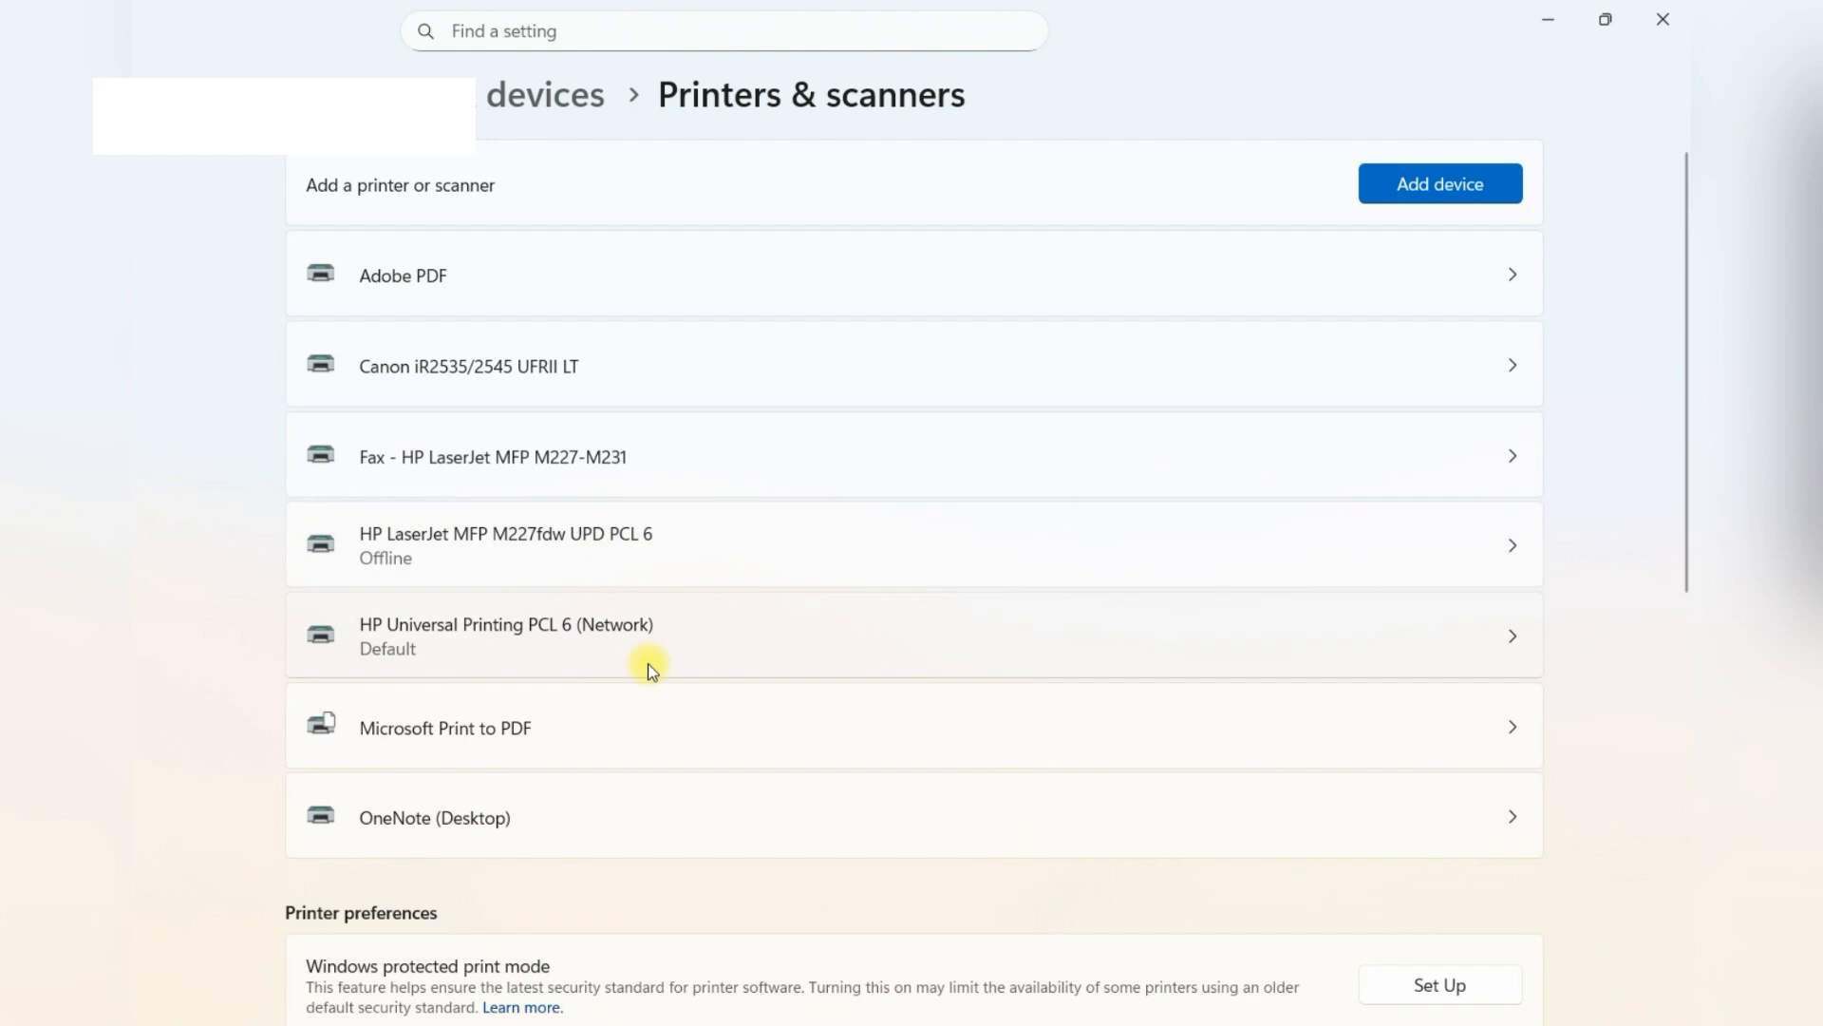
Step: Open the HP Universal Printing PCL 6 (Network) printing preferences and select the EcoSMART Settings shortcut
click(465, 635)
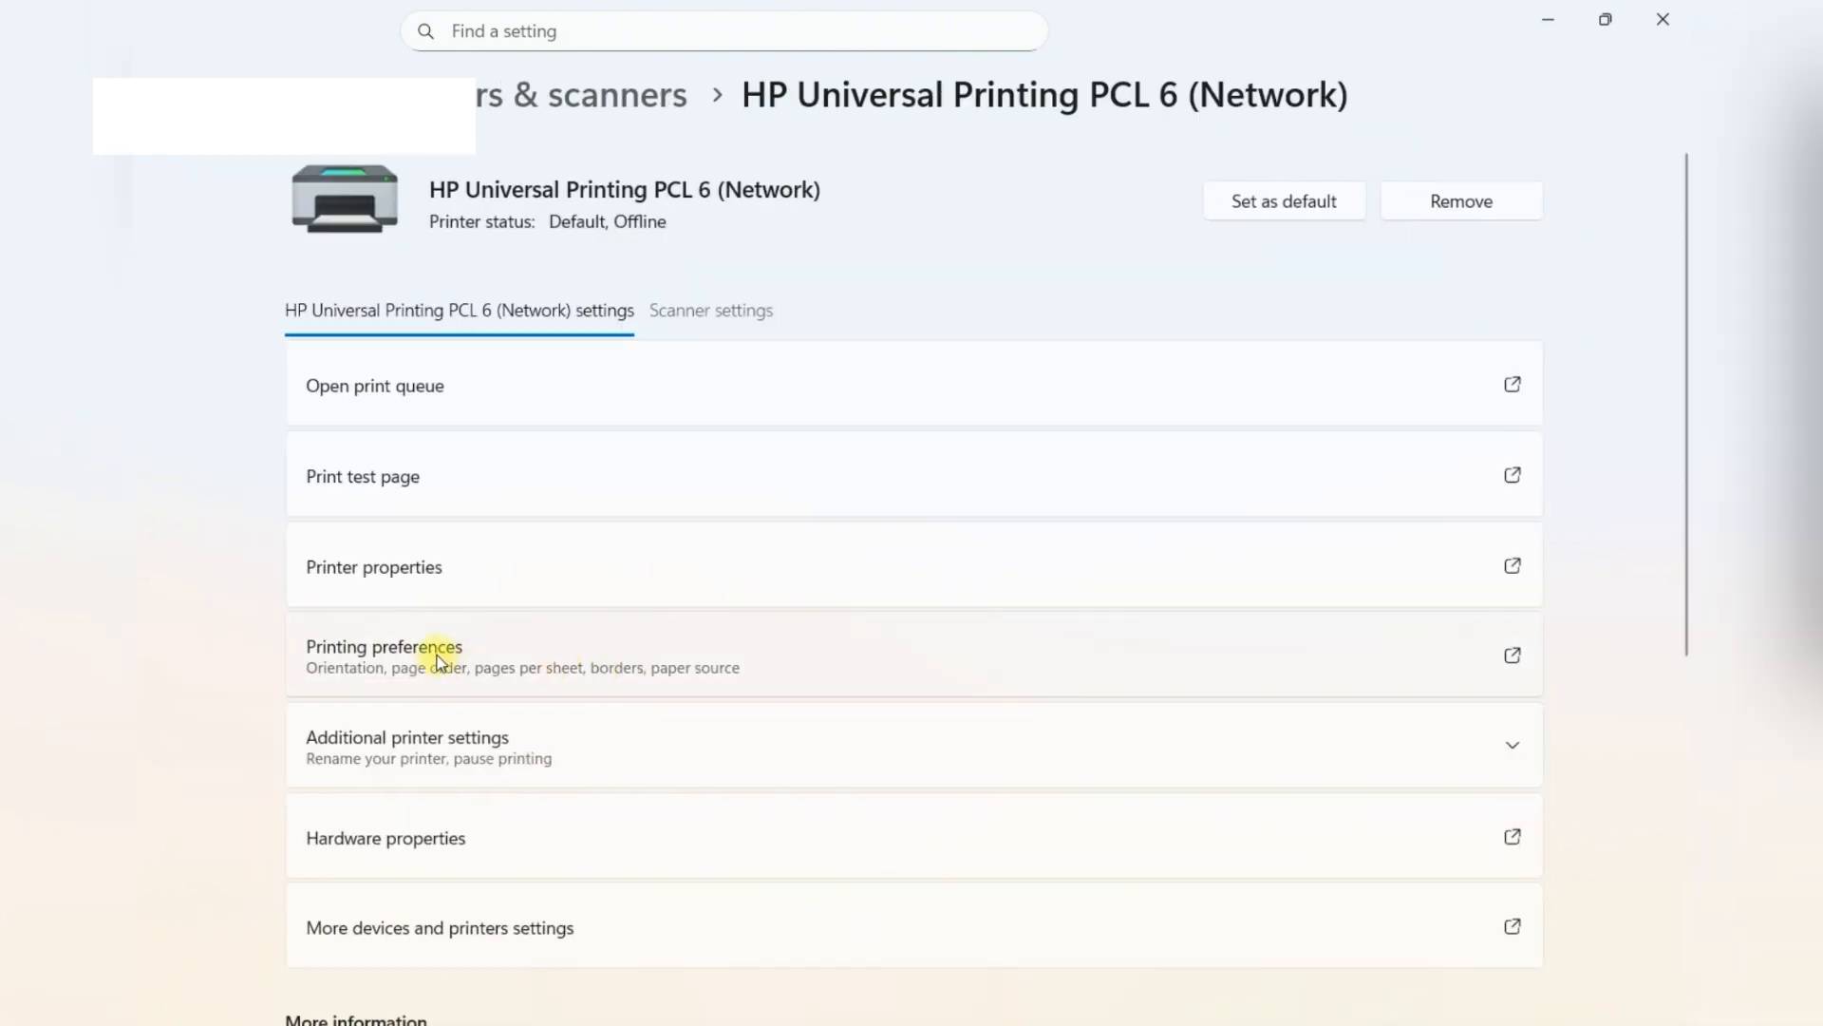
click(442, 662)
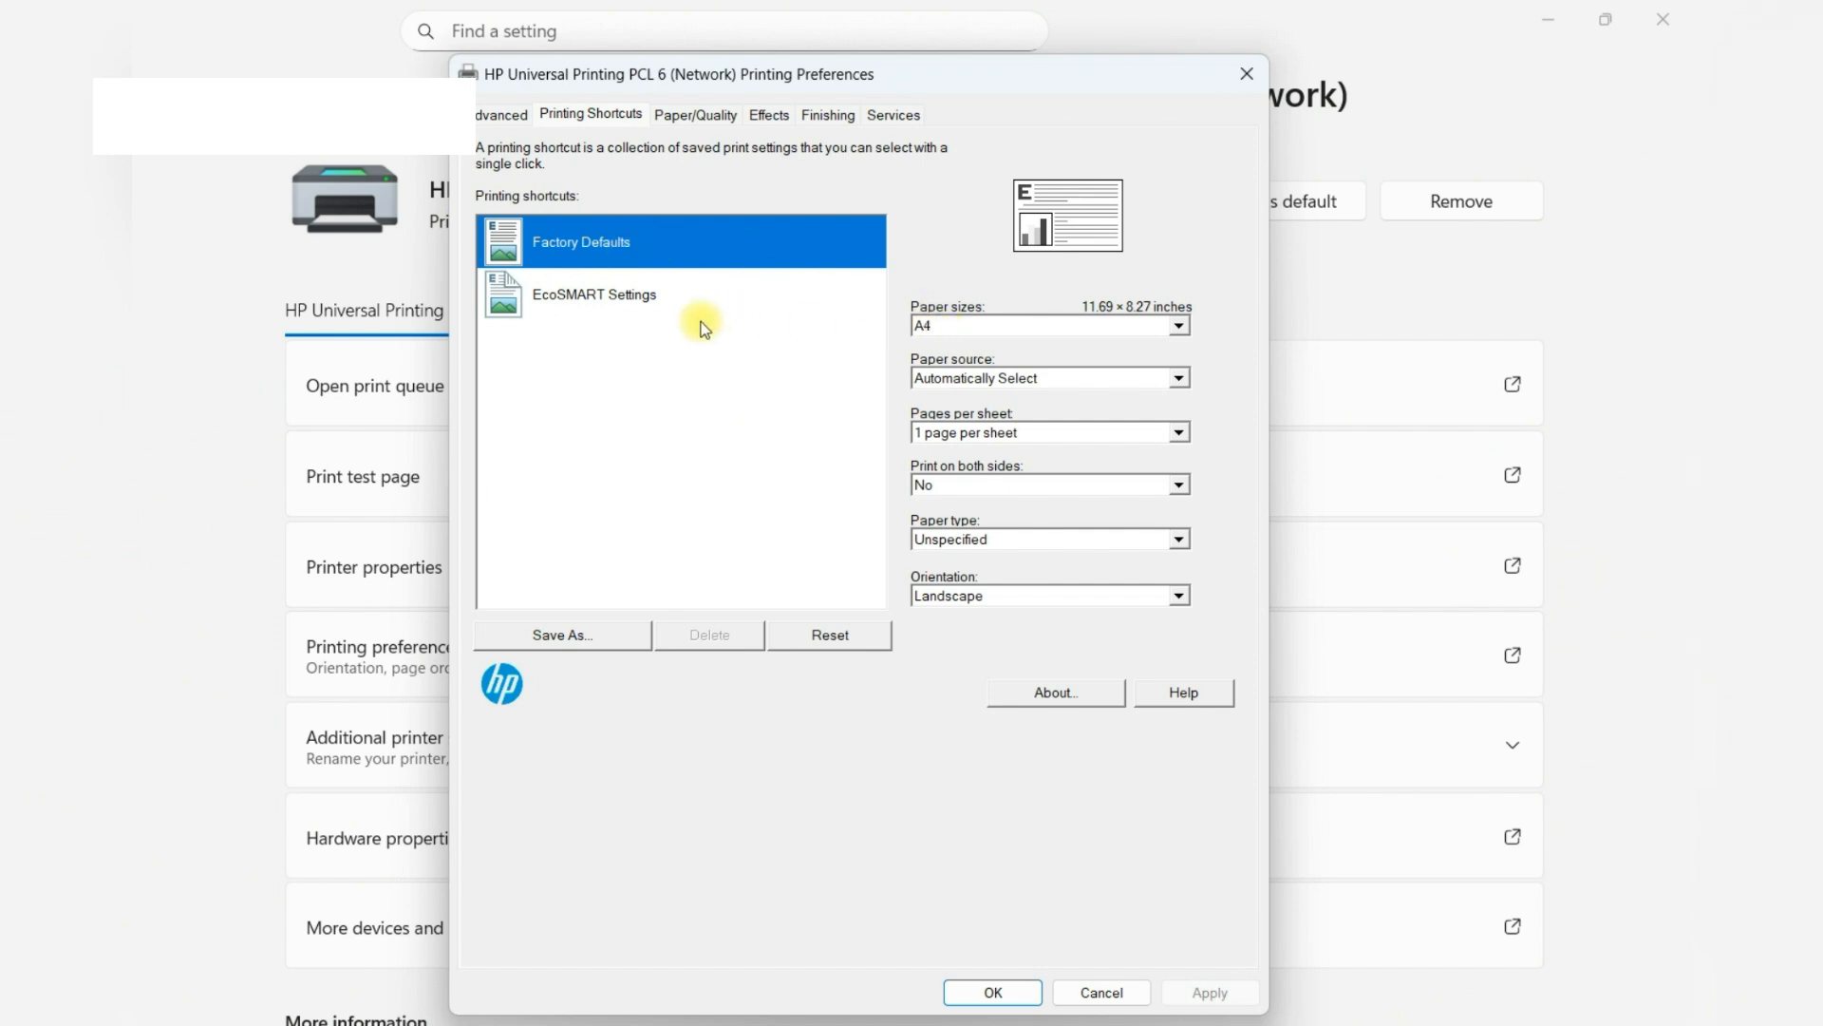
click(671, 308)
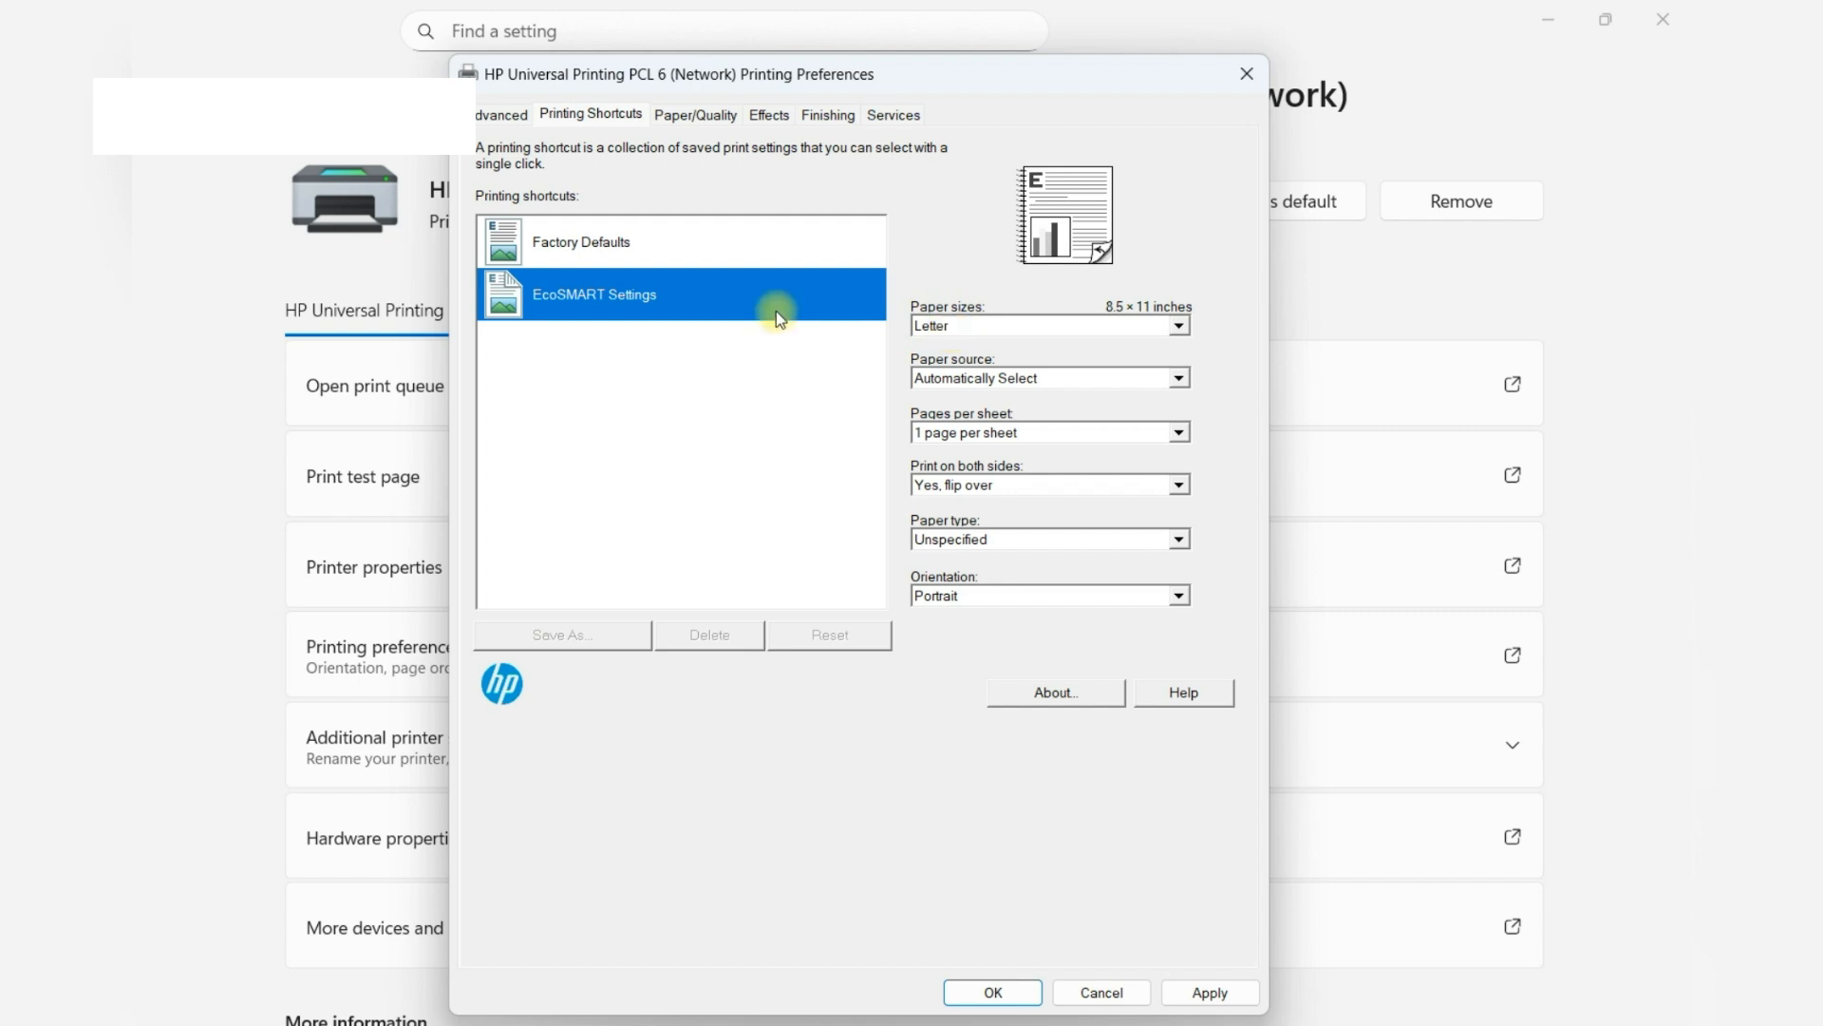
Step: Set the paper size to A4 for the HP Universal Printing PCL 6 (Network) printer, apply it and accept
click(671, 120)
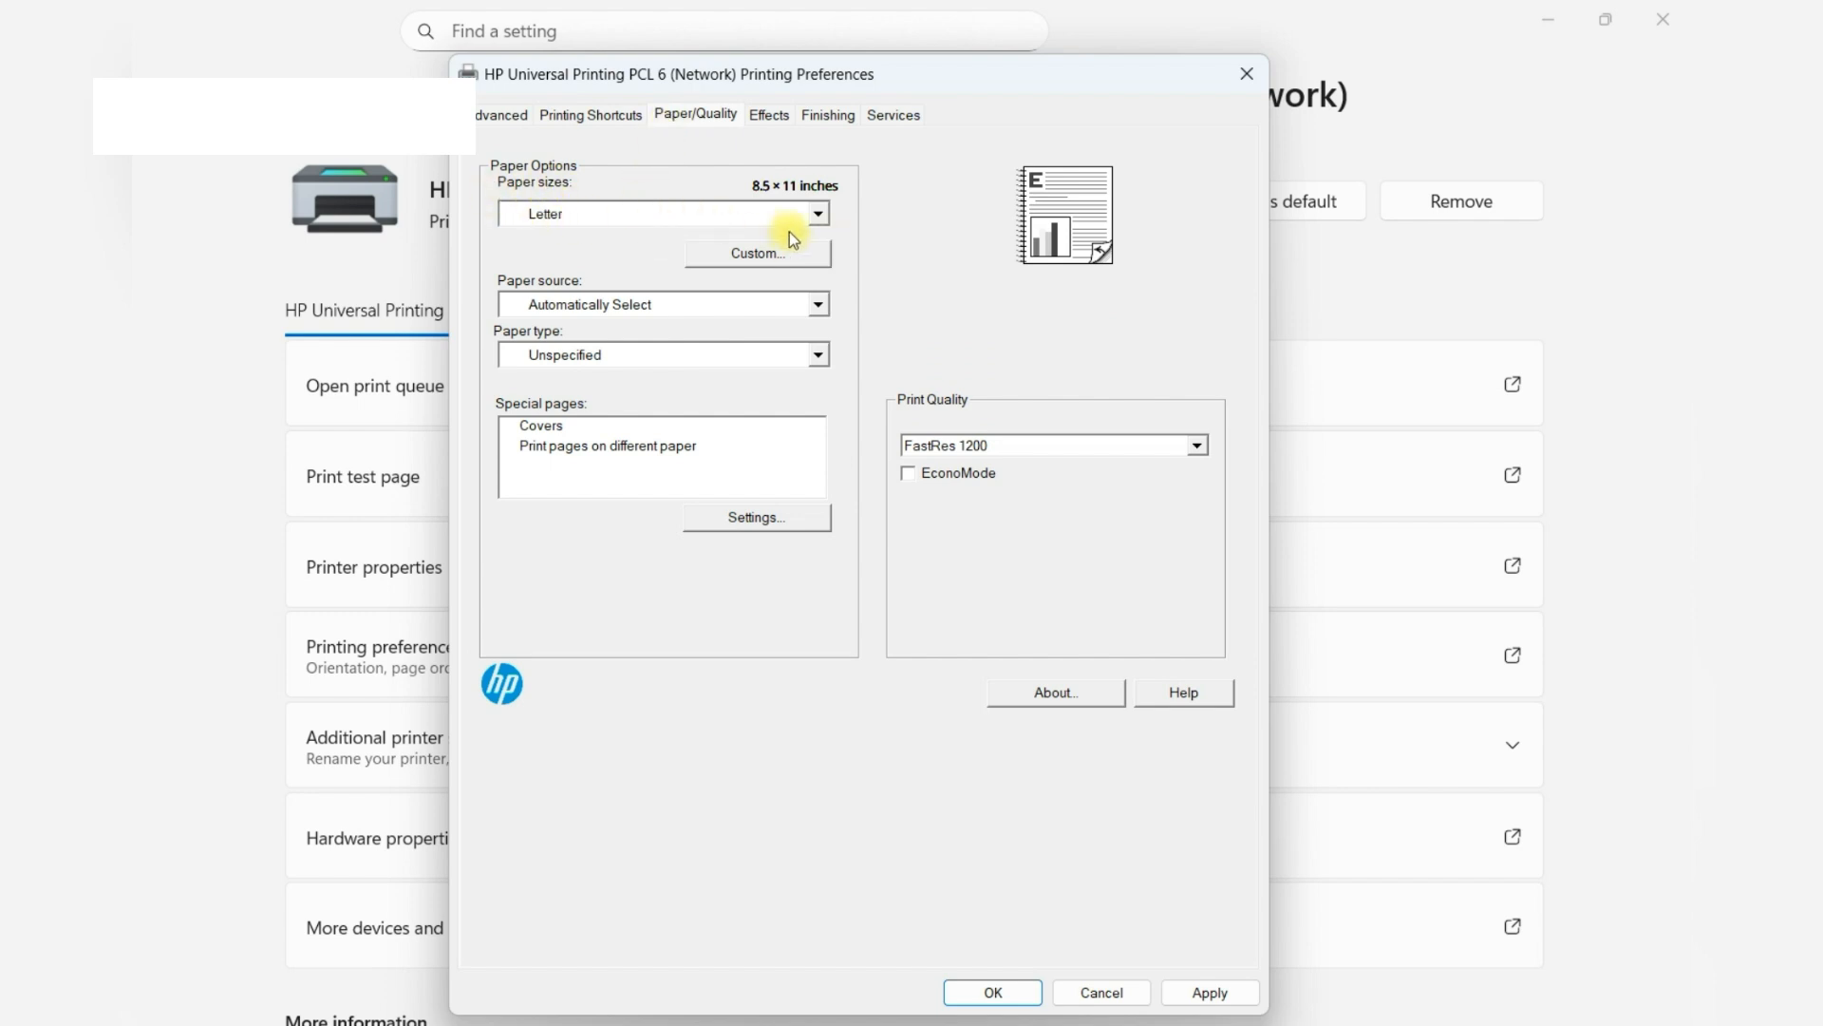
click(818, 217)
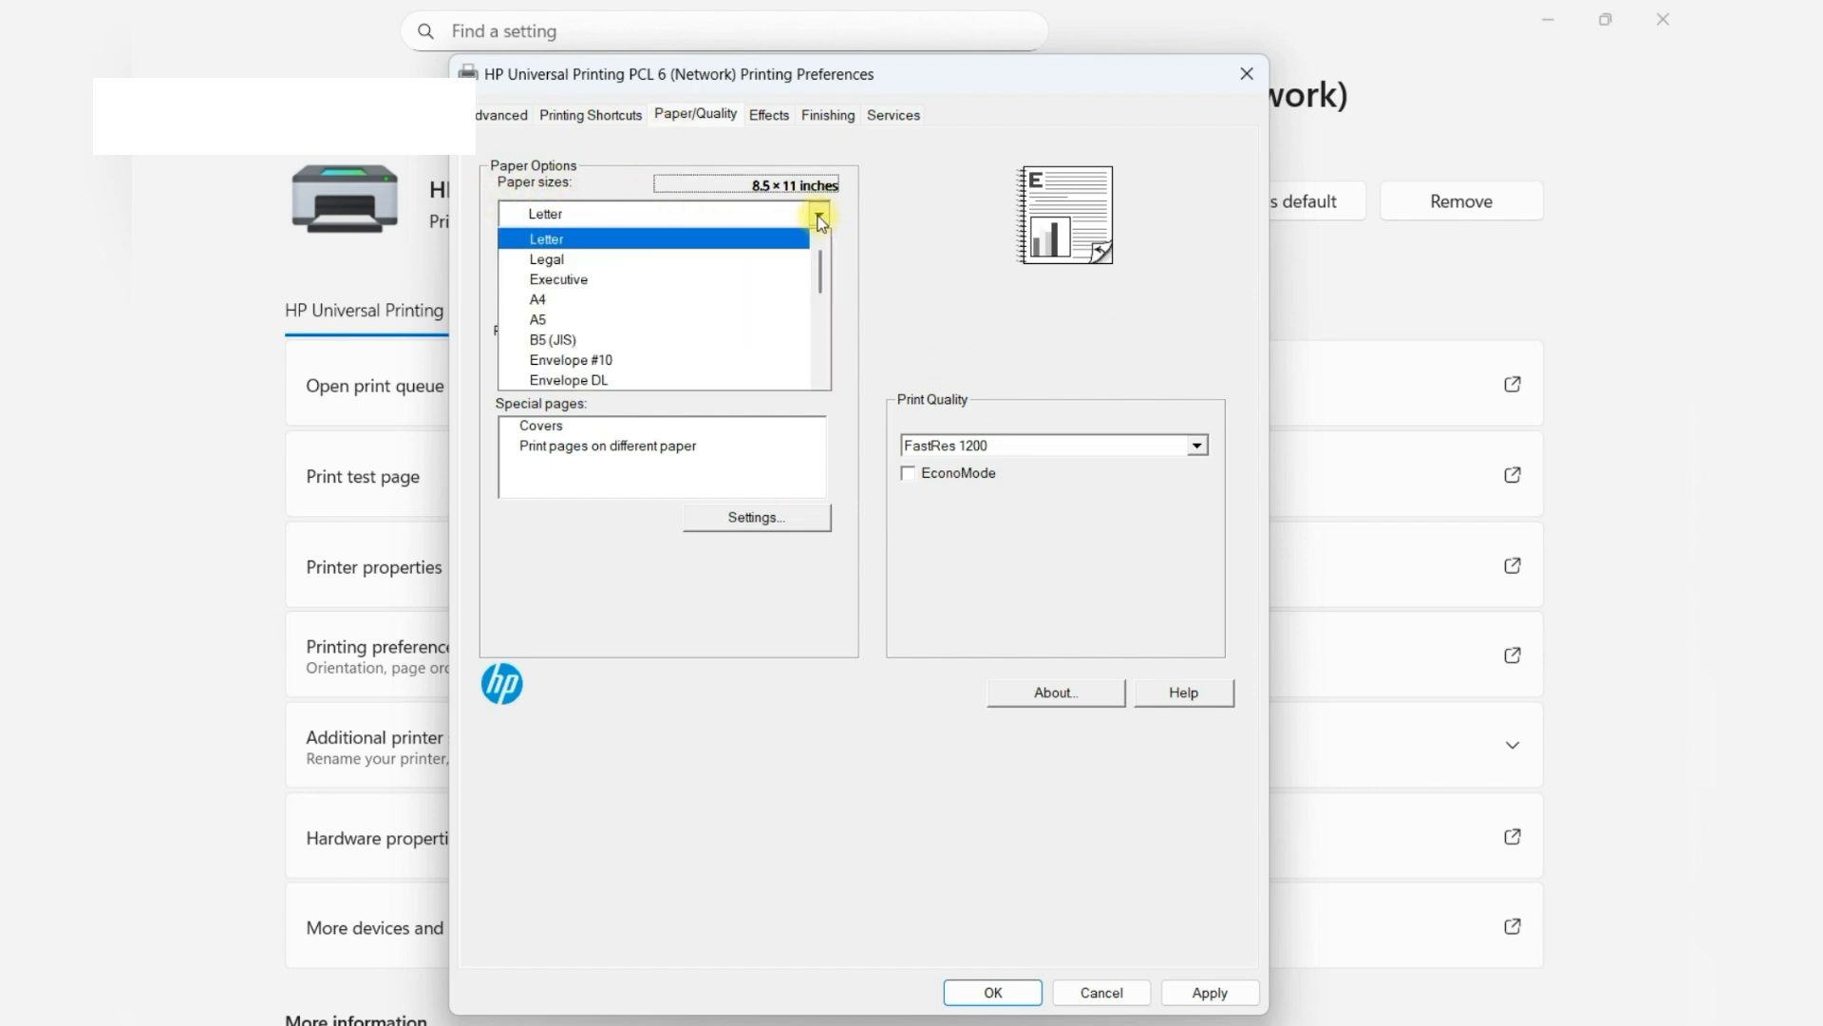
click(588, 301)
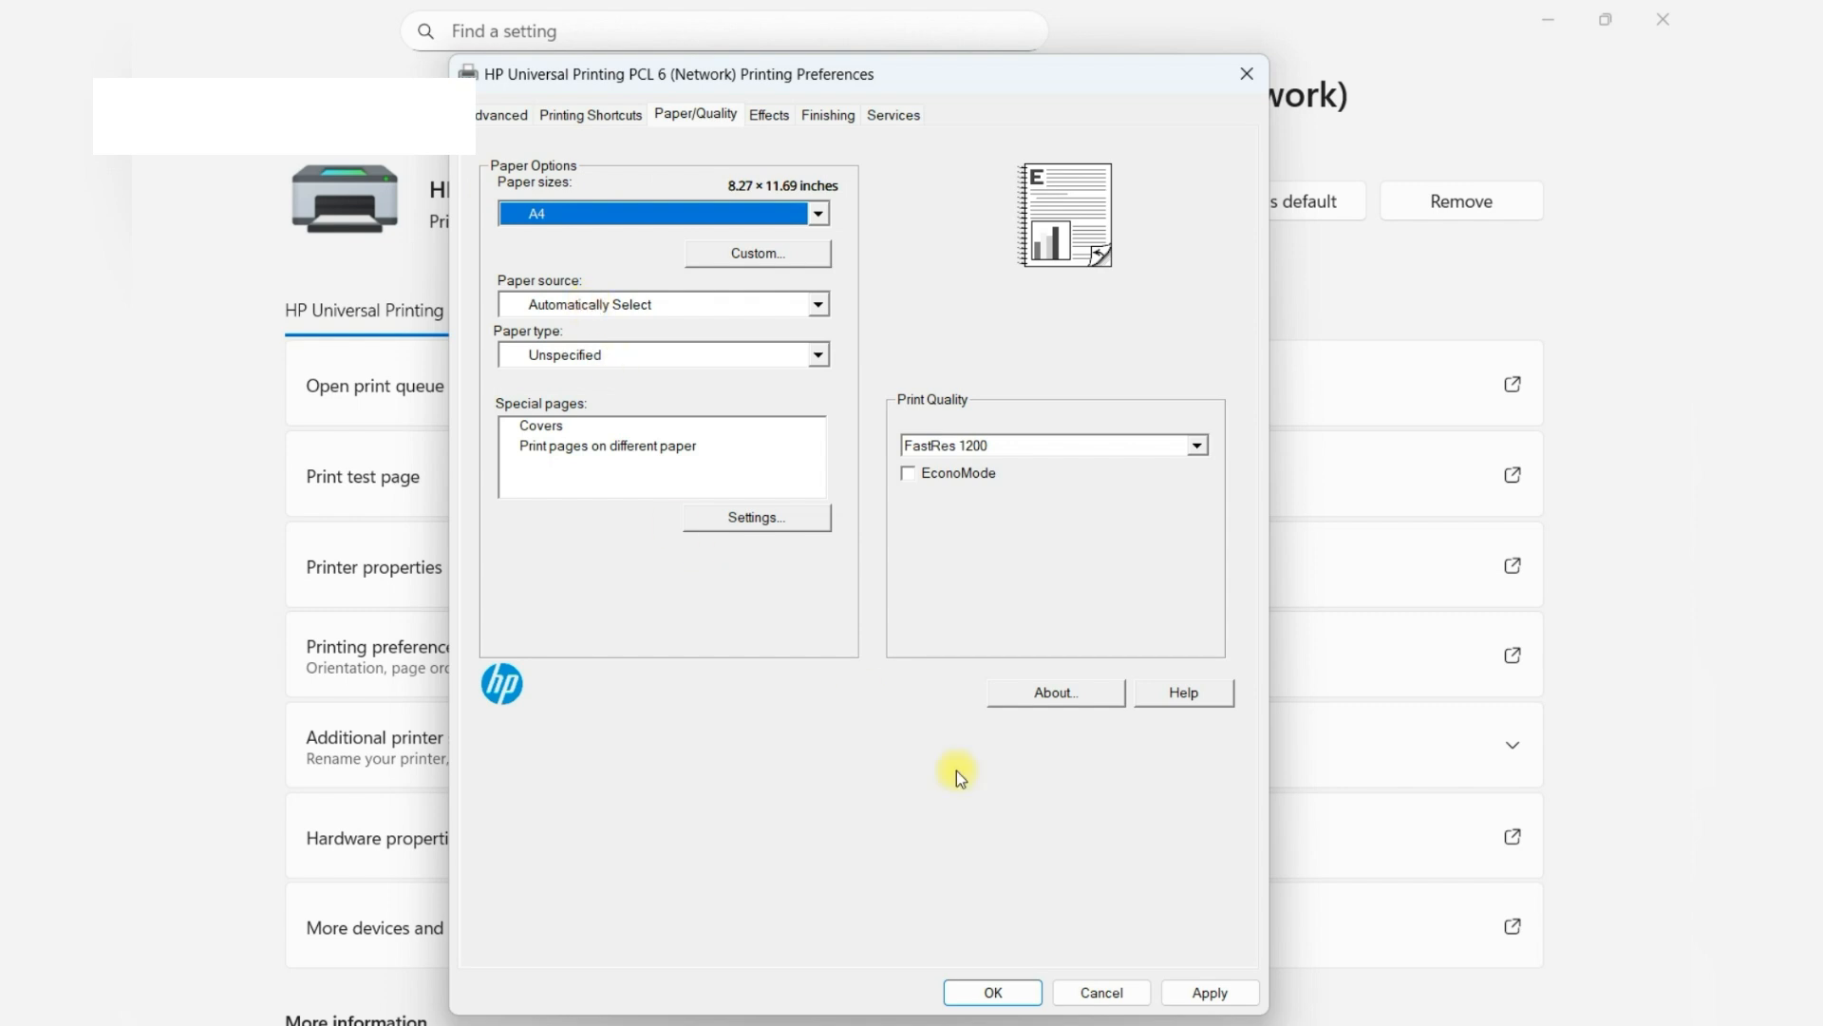
click(1206, 992)
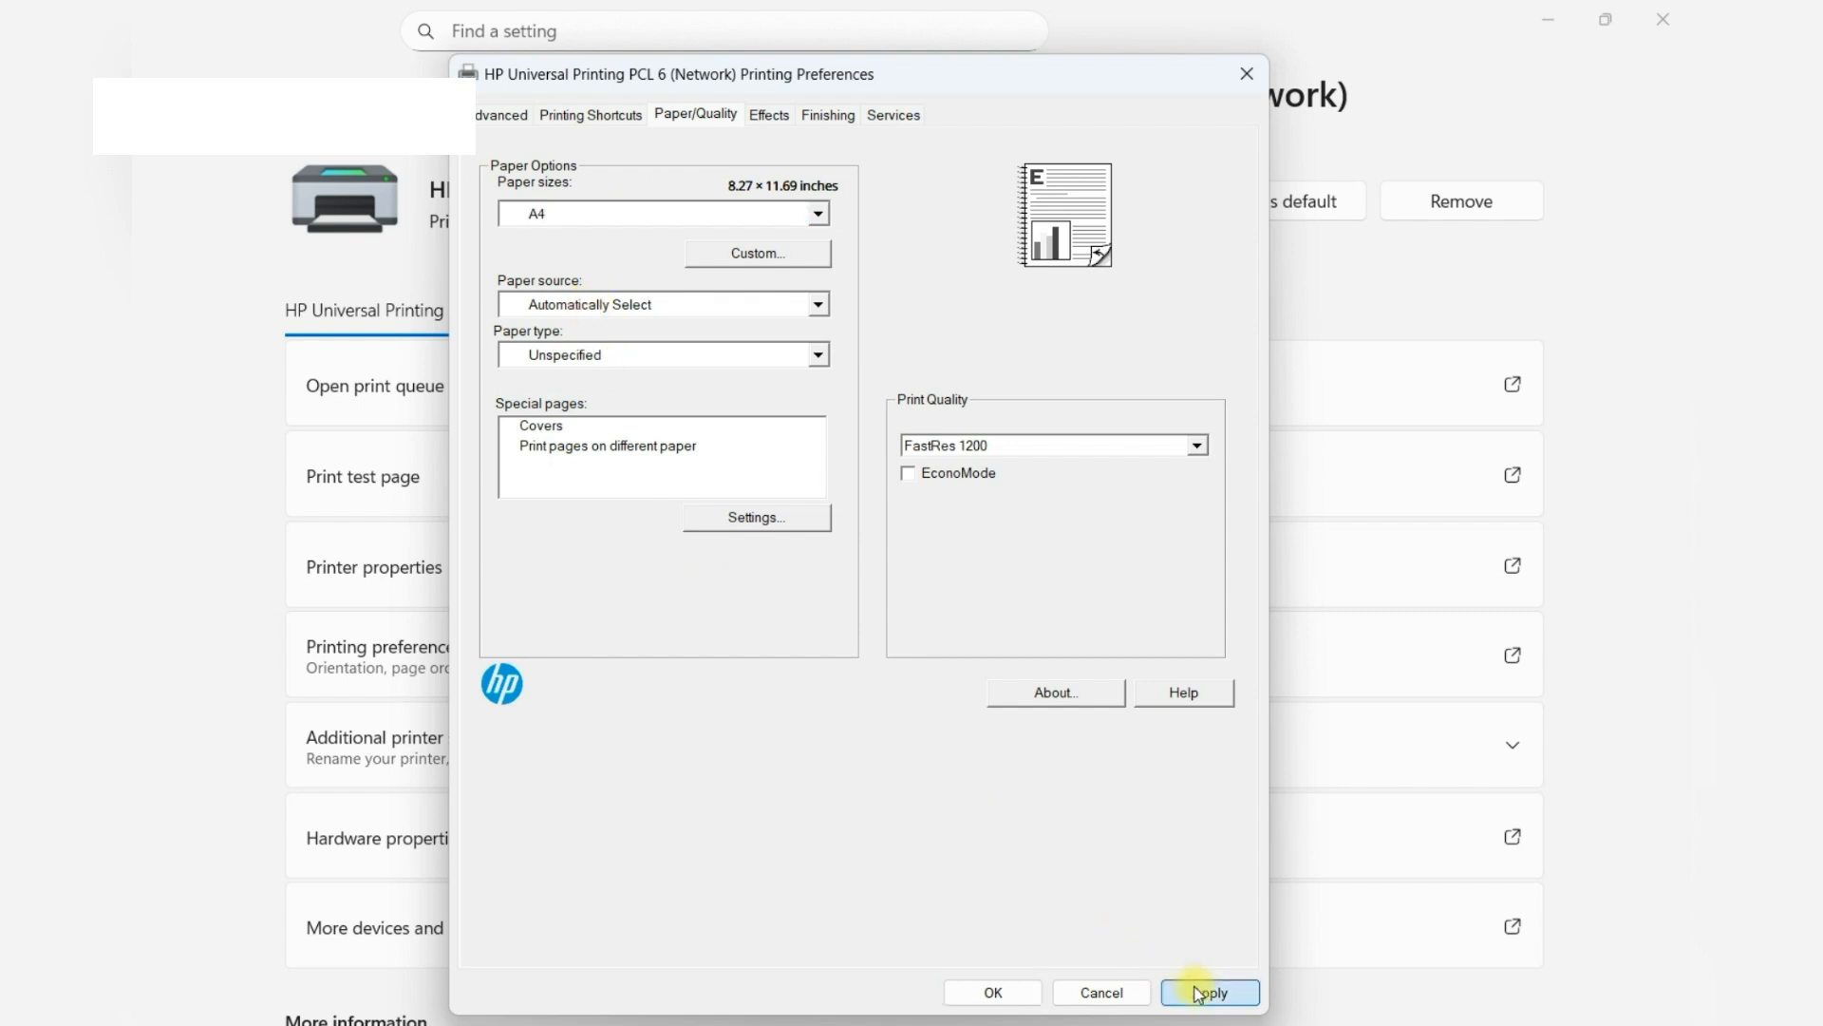
click(1018, 995)
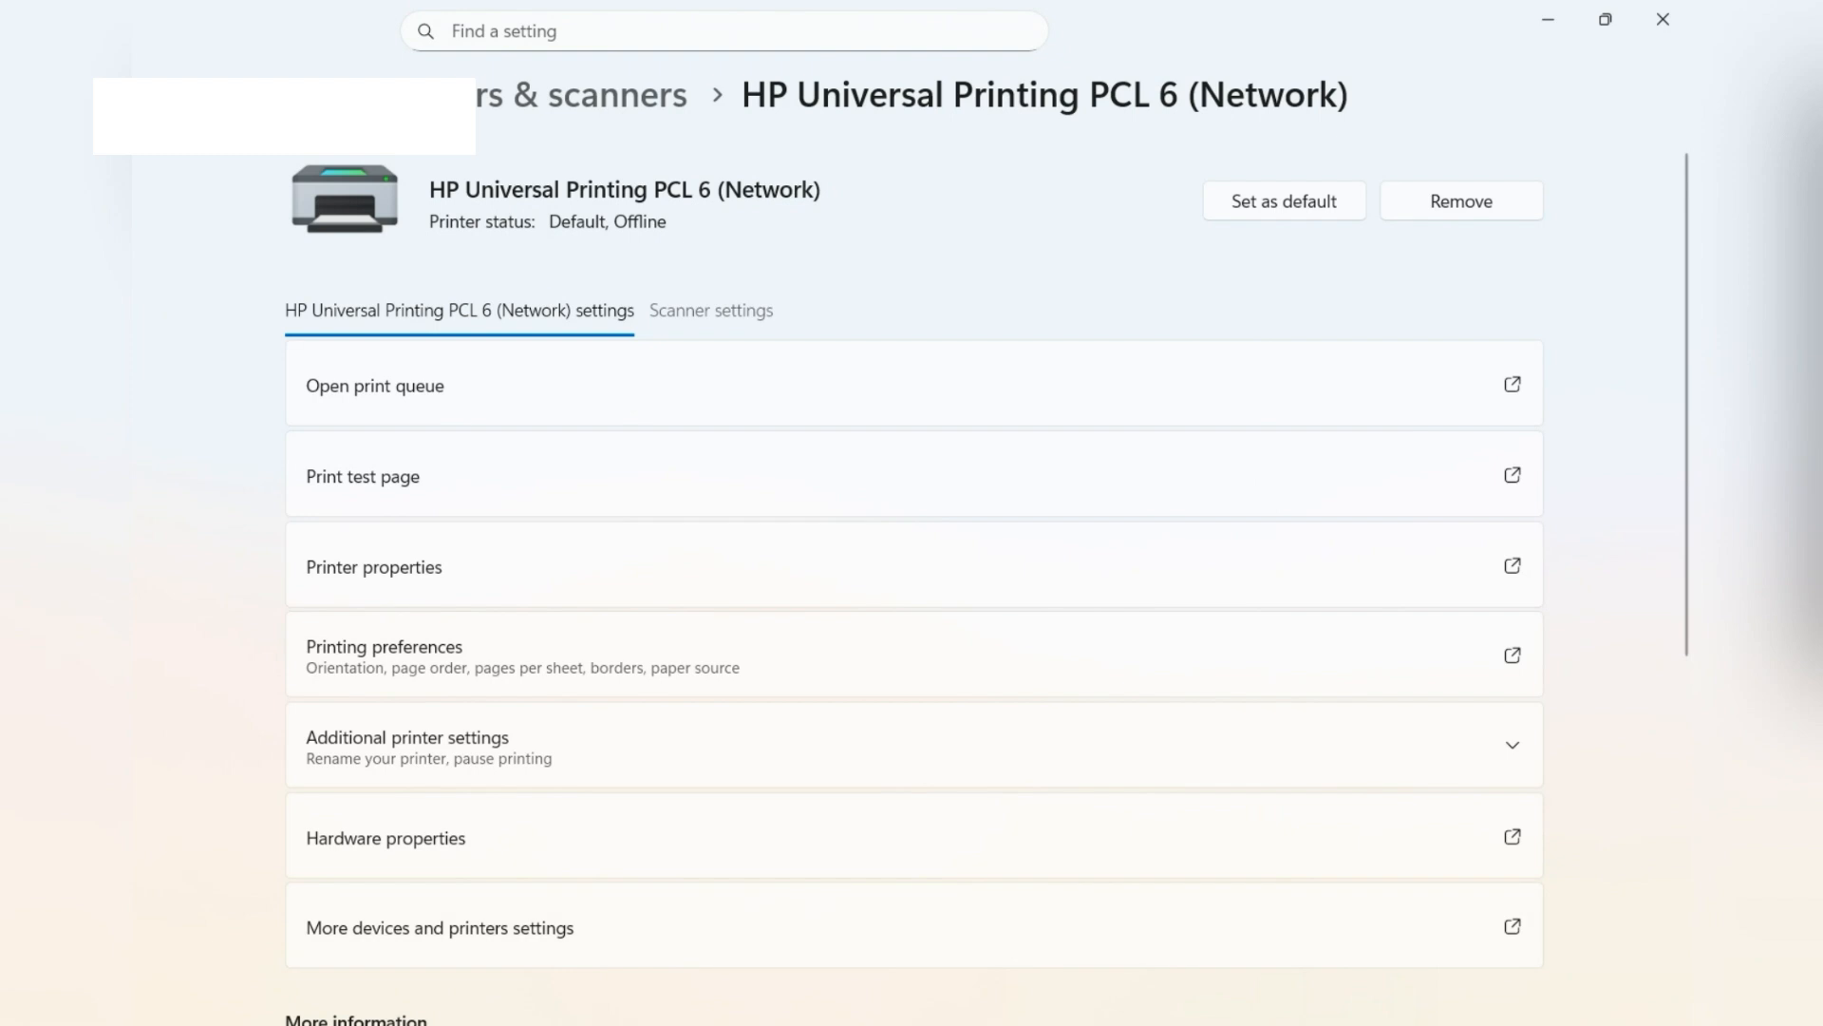
Step: Open the Adobe PDF printer's printing preferences and check the paper size in its advanced layout options
click(486, 97)
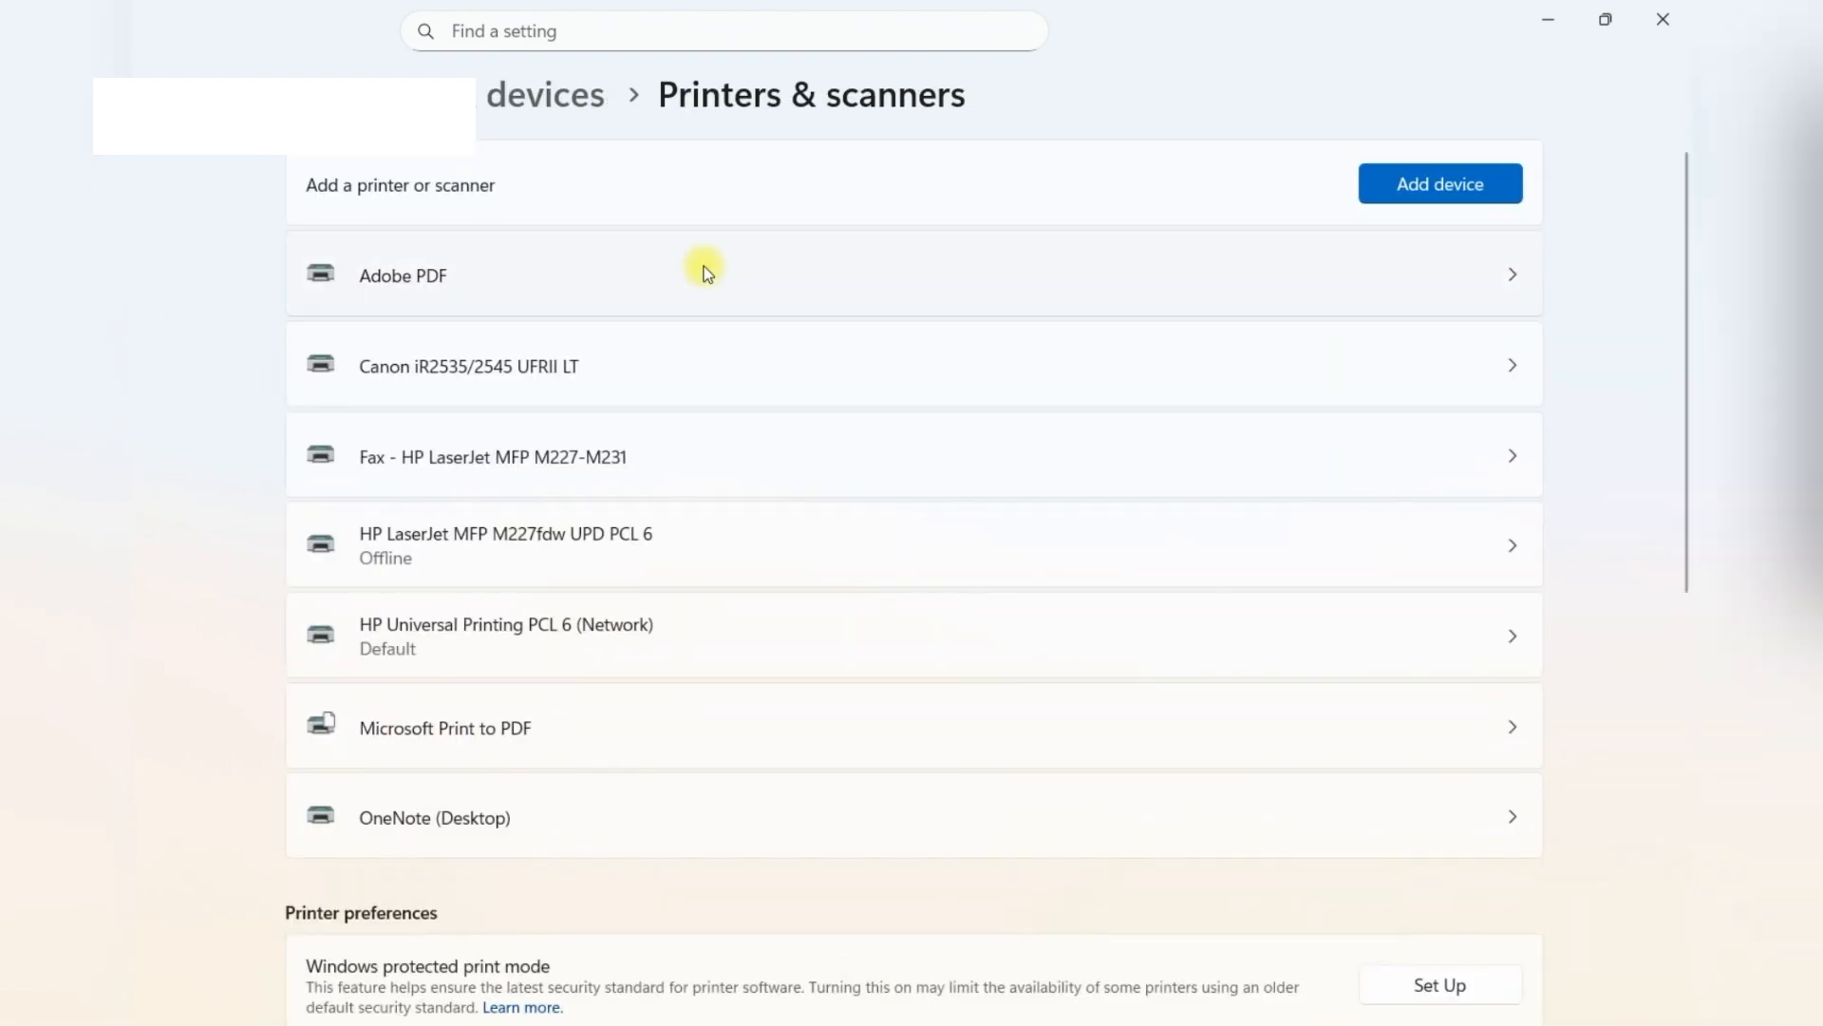
click(500, 274)
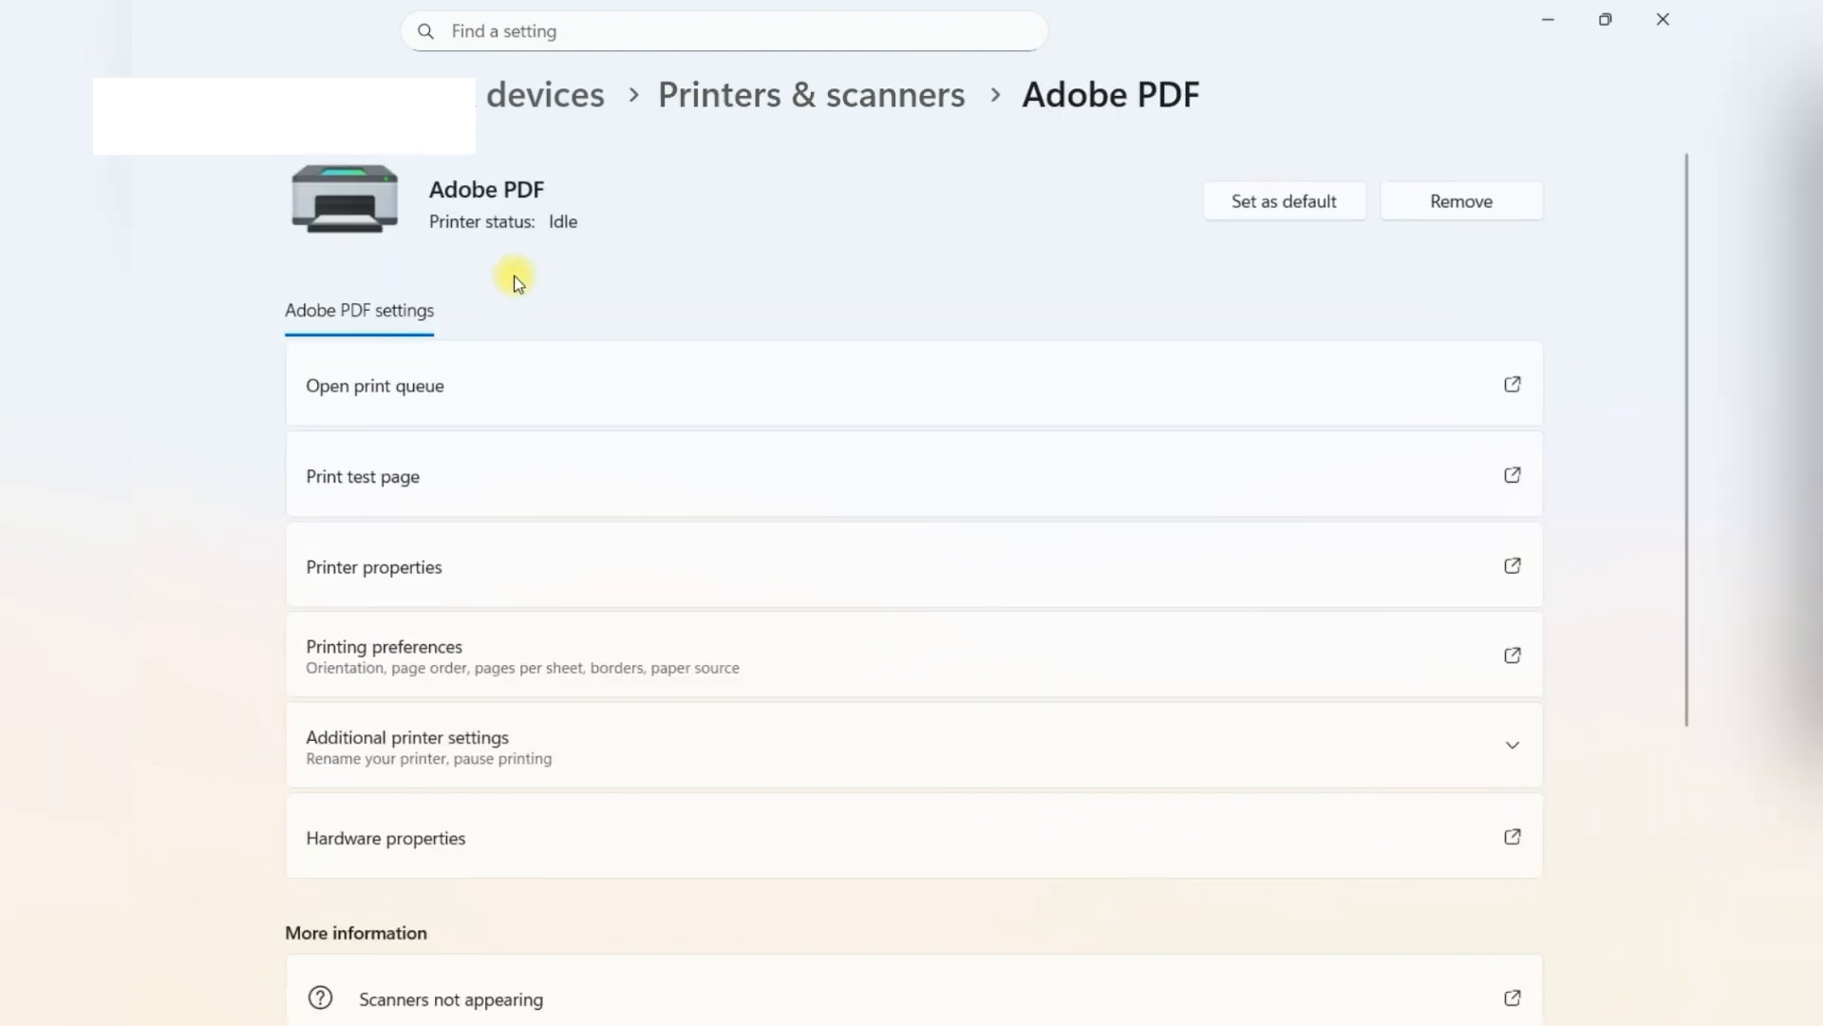
click(505, 664)
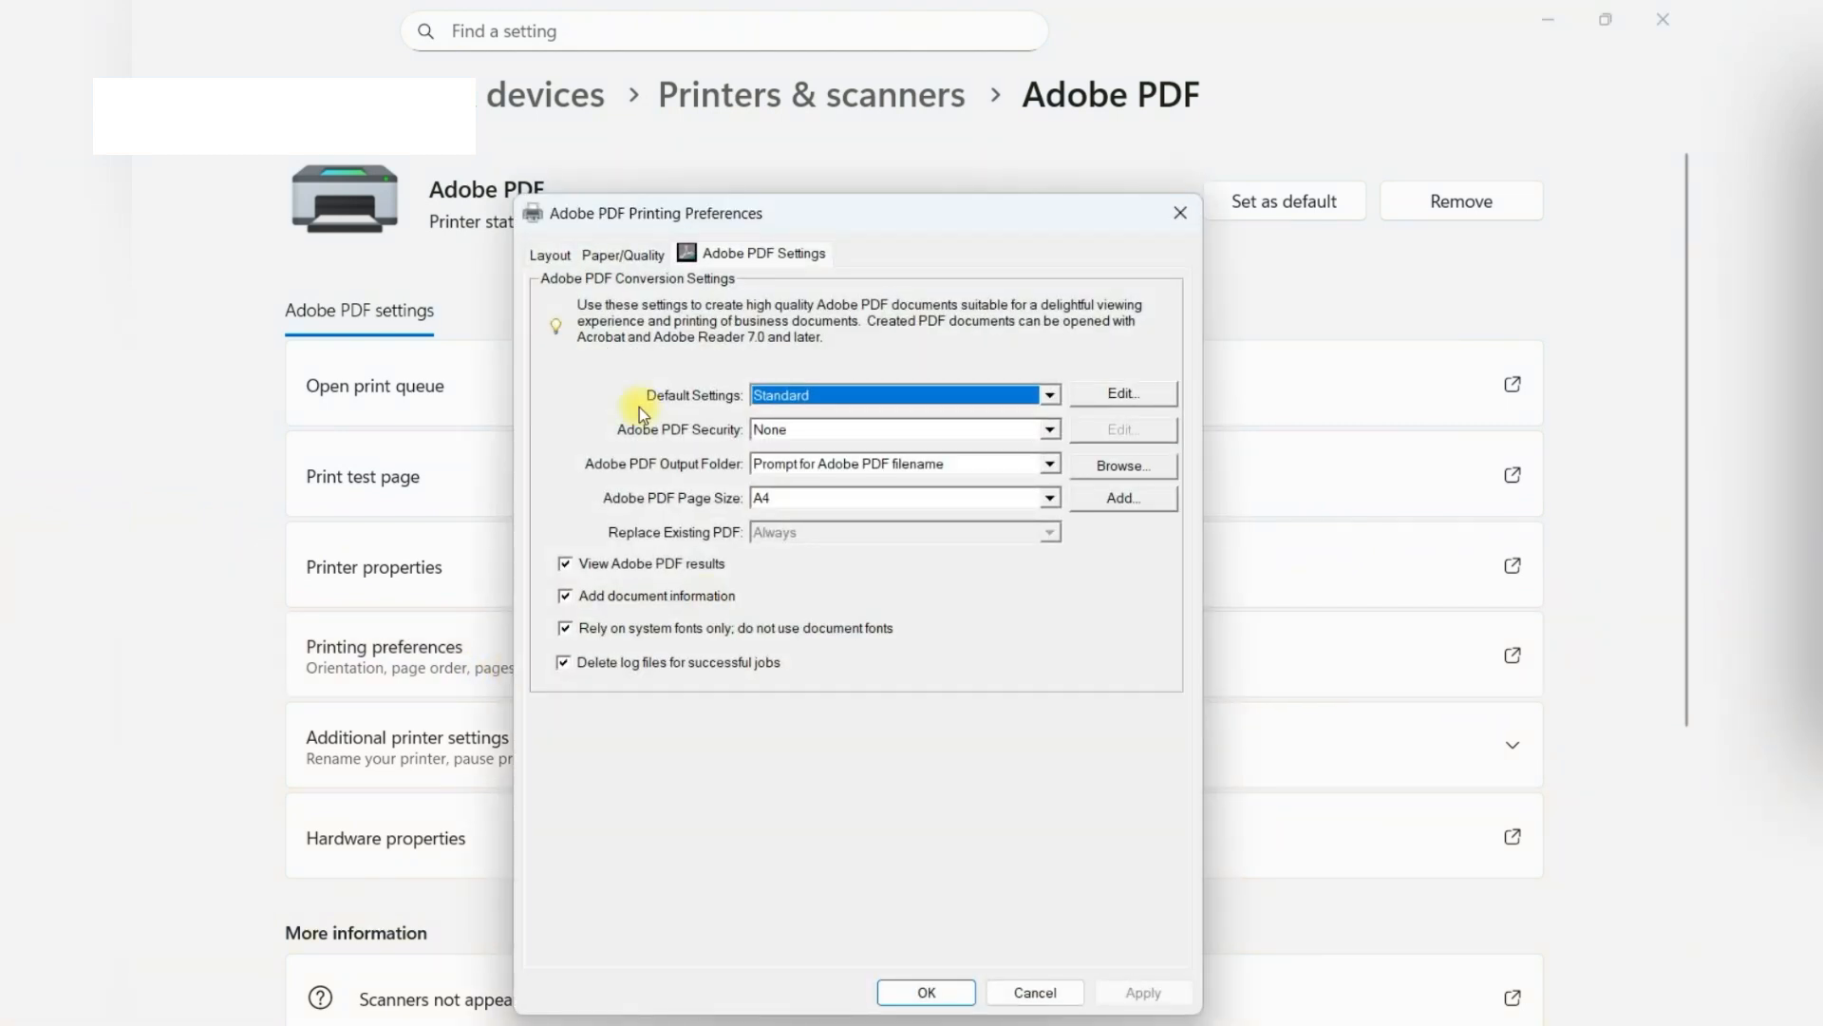
click(550, 254)
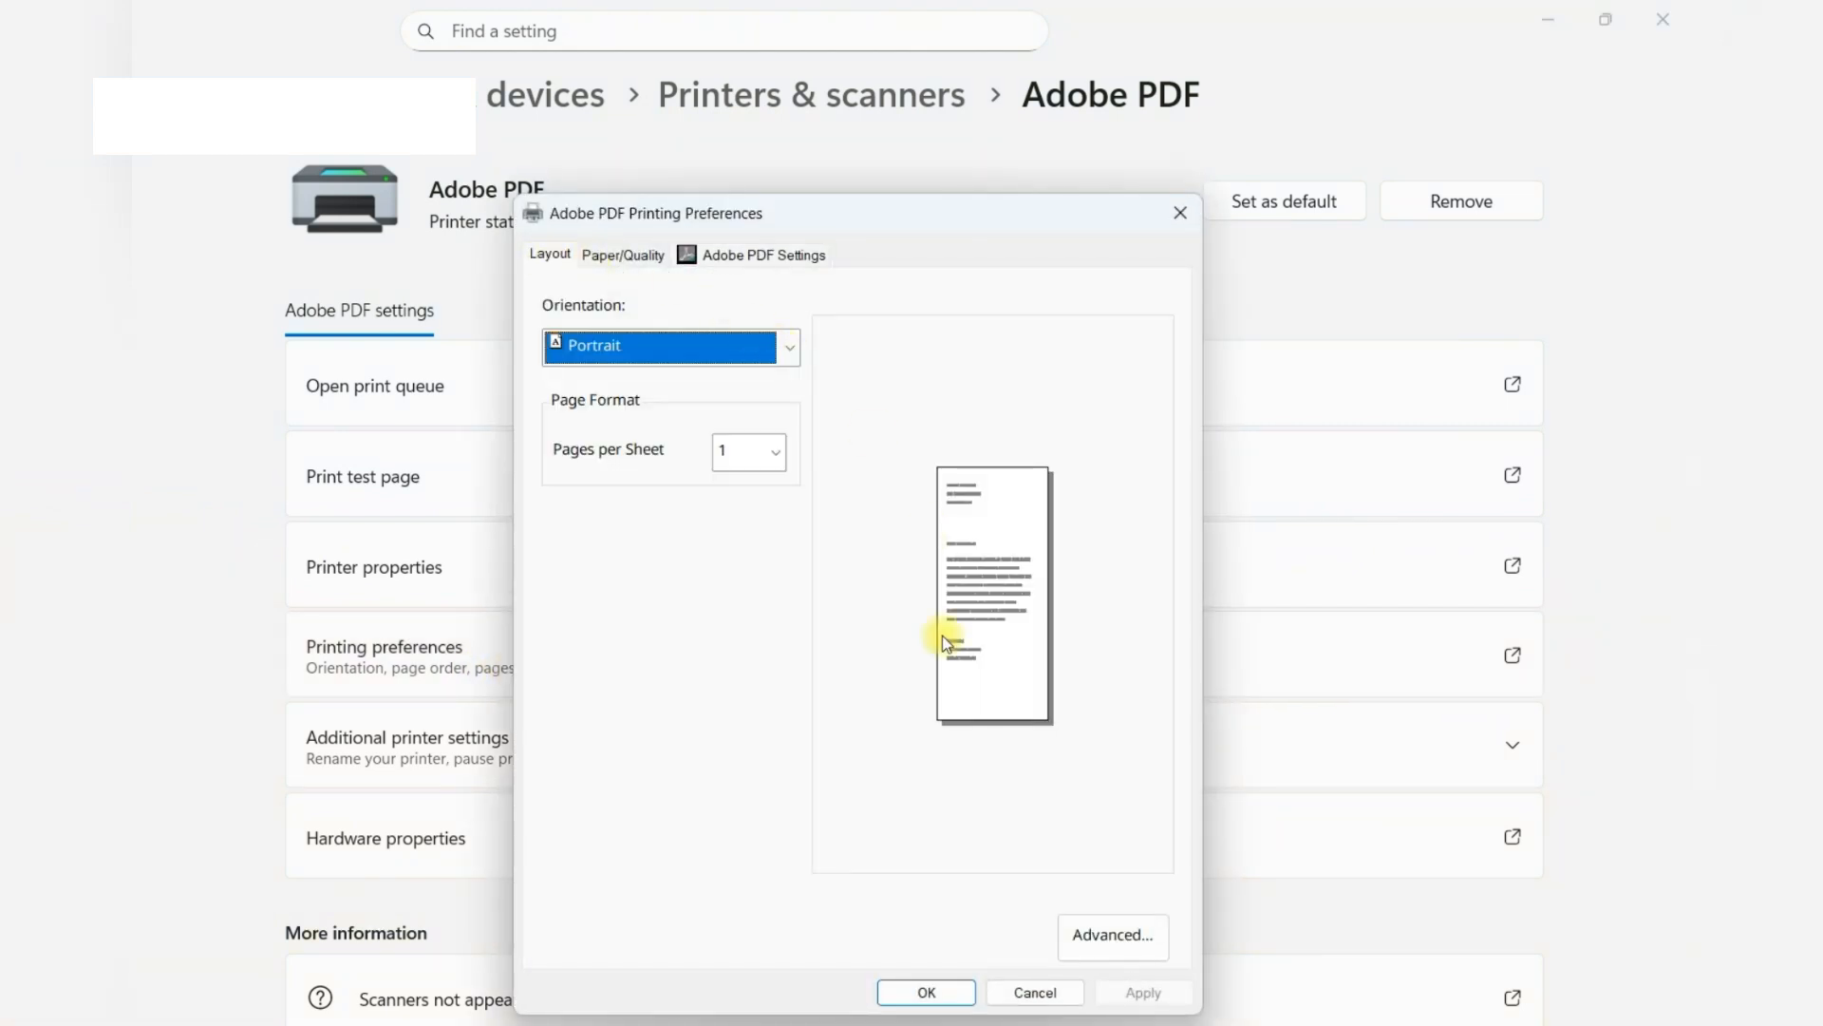
click(1076, 936)
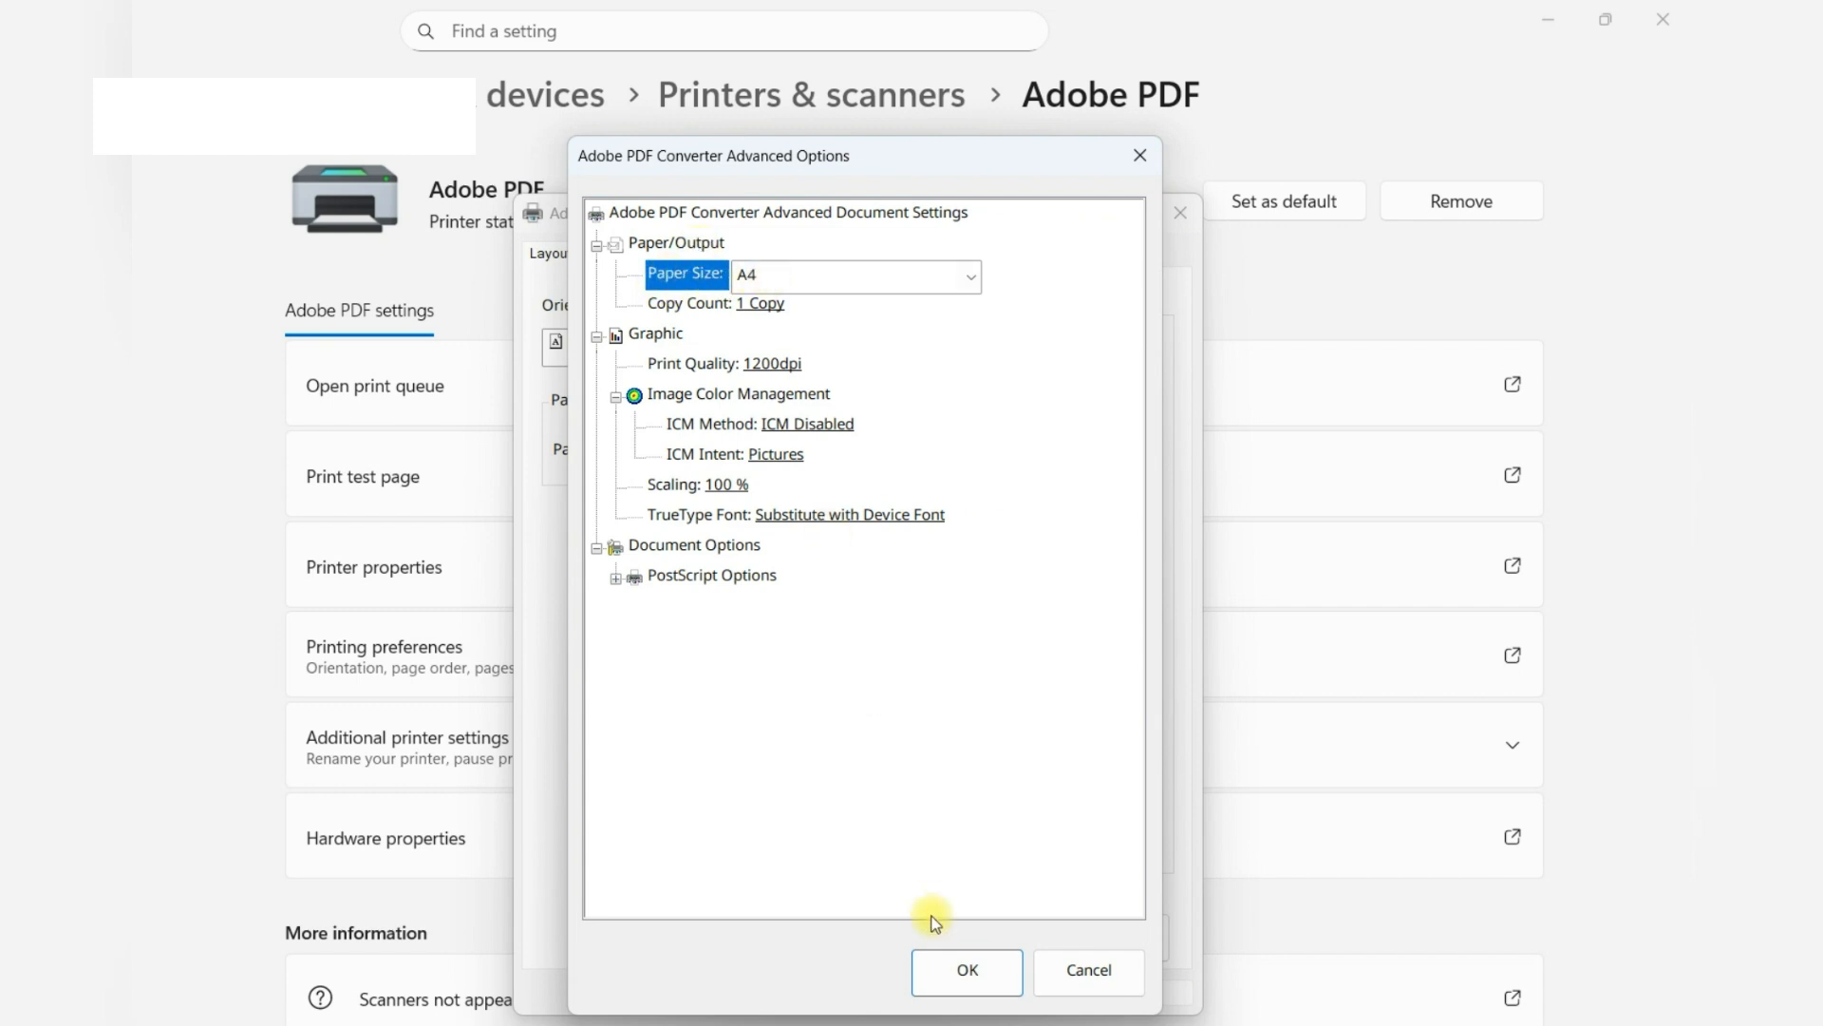
click(959, 968)
Step: Set the Adobe PDF page size to A4 in the Adobe PDF conversion settings, accept, and return to the printers list
click(623, 254)
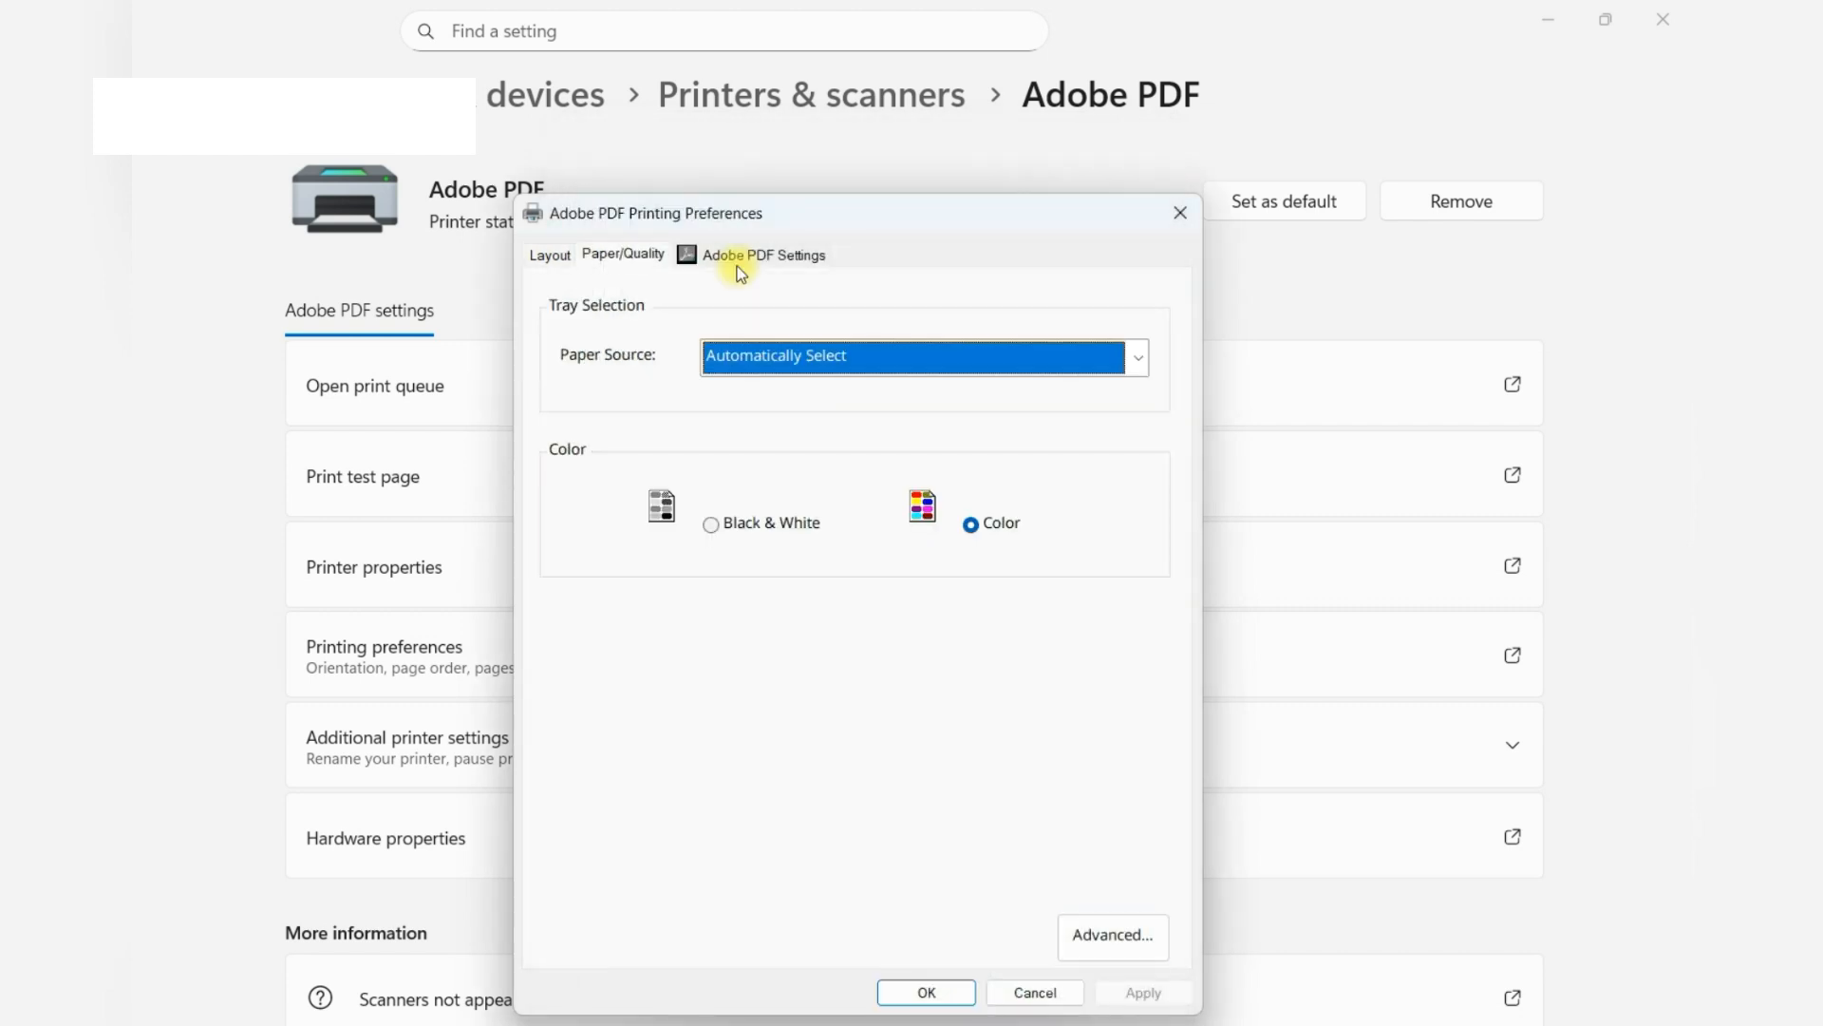
click(733, 258)
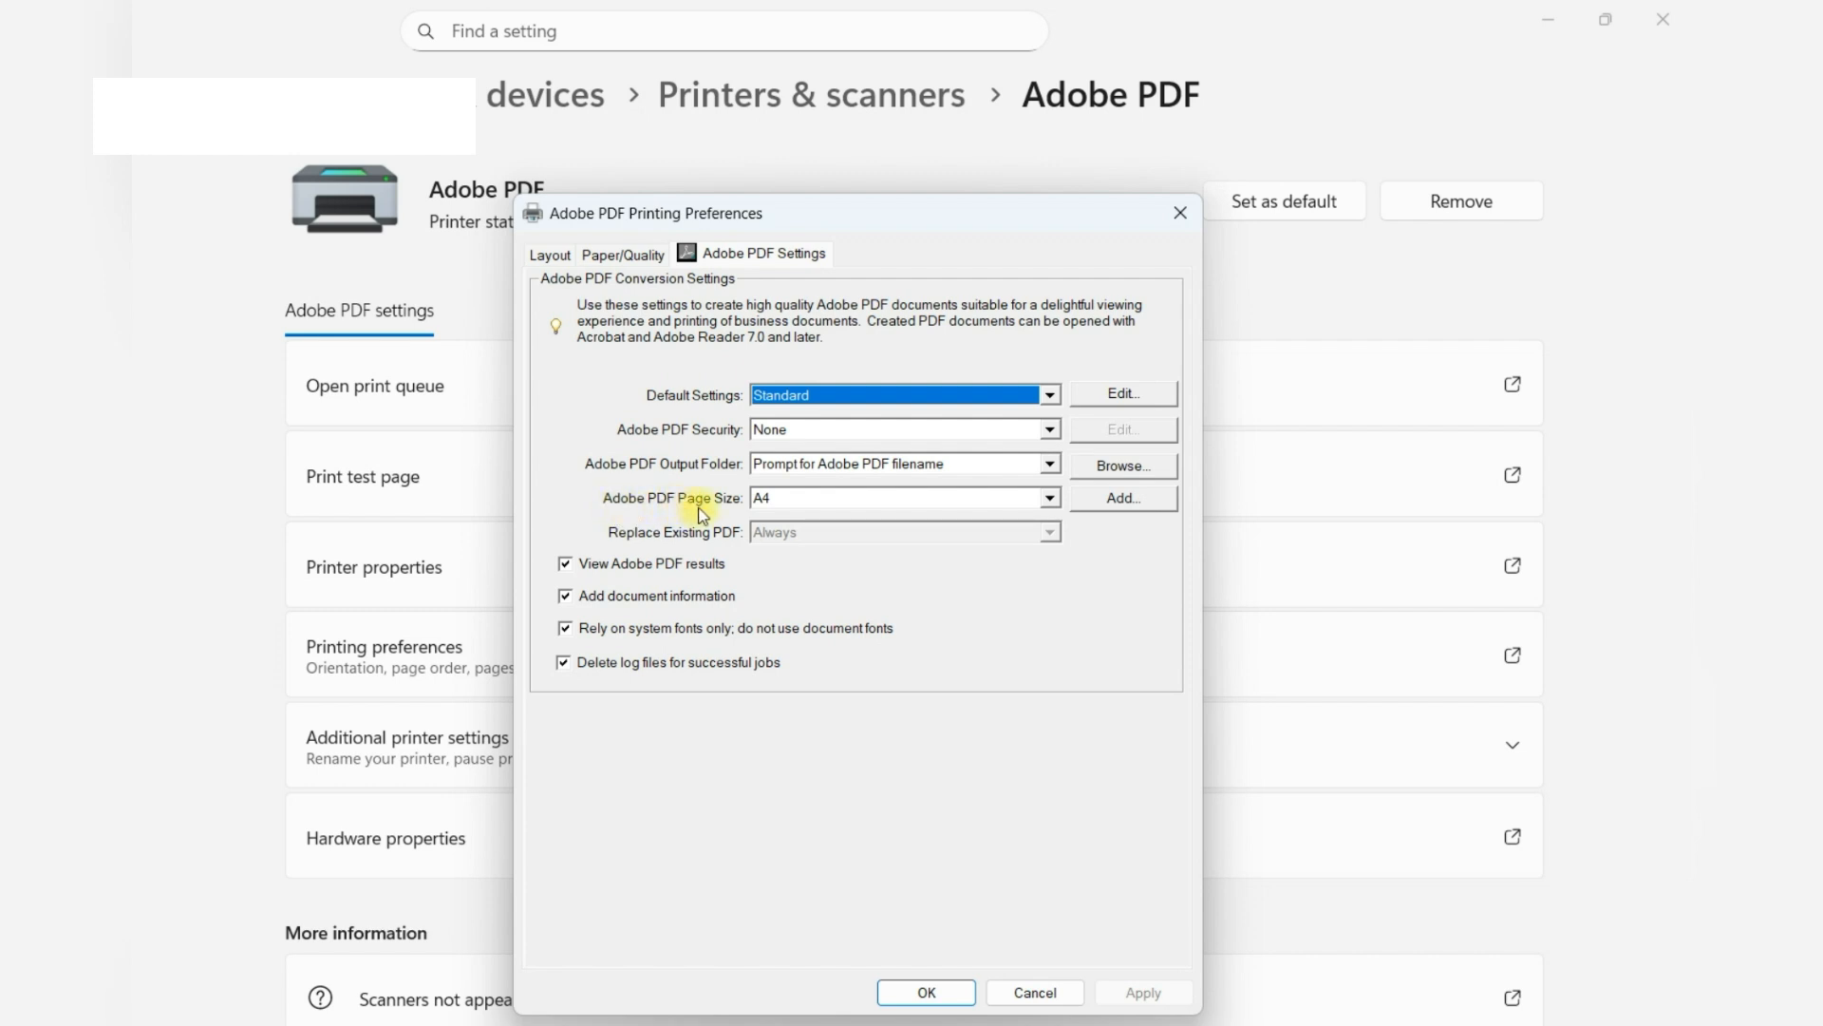
click(806, 501)
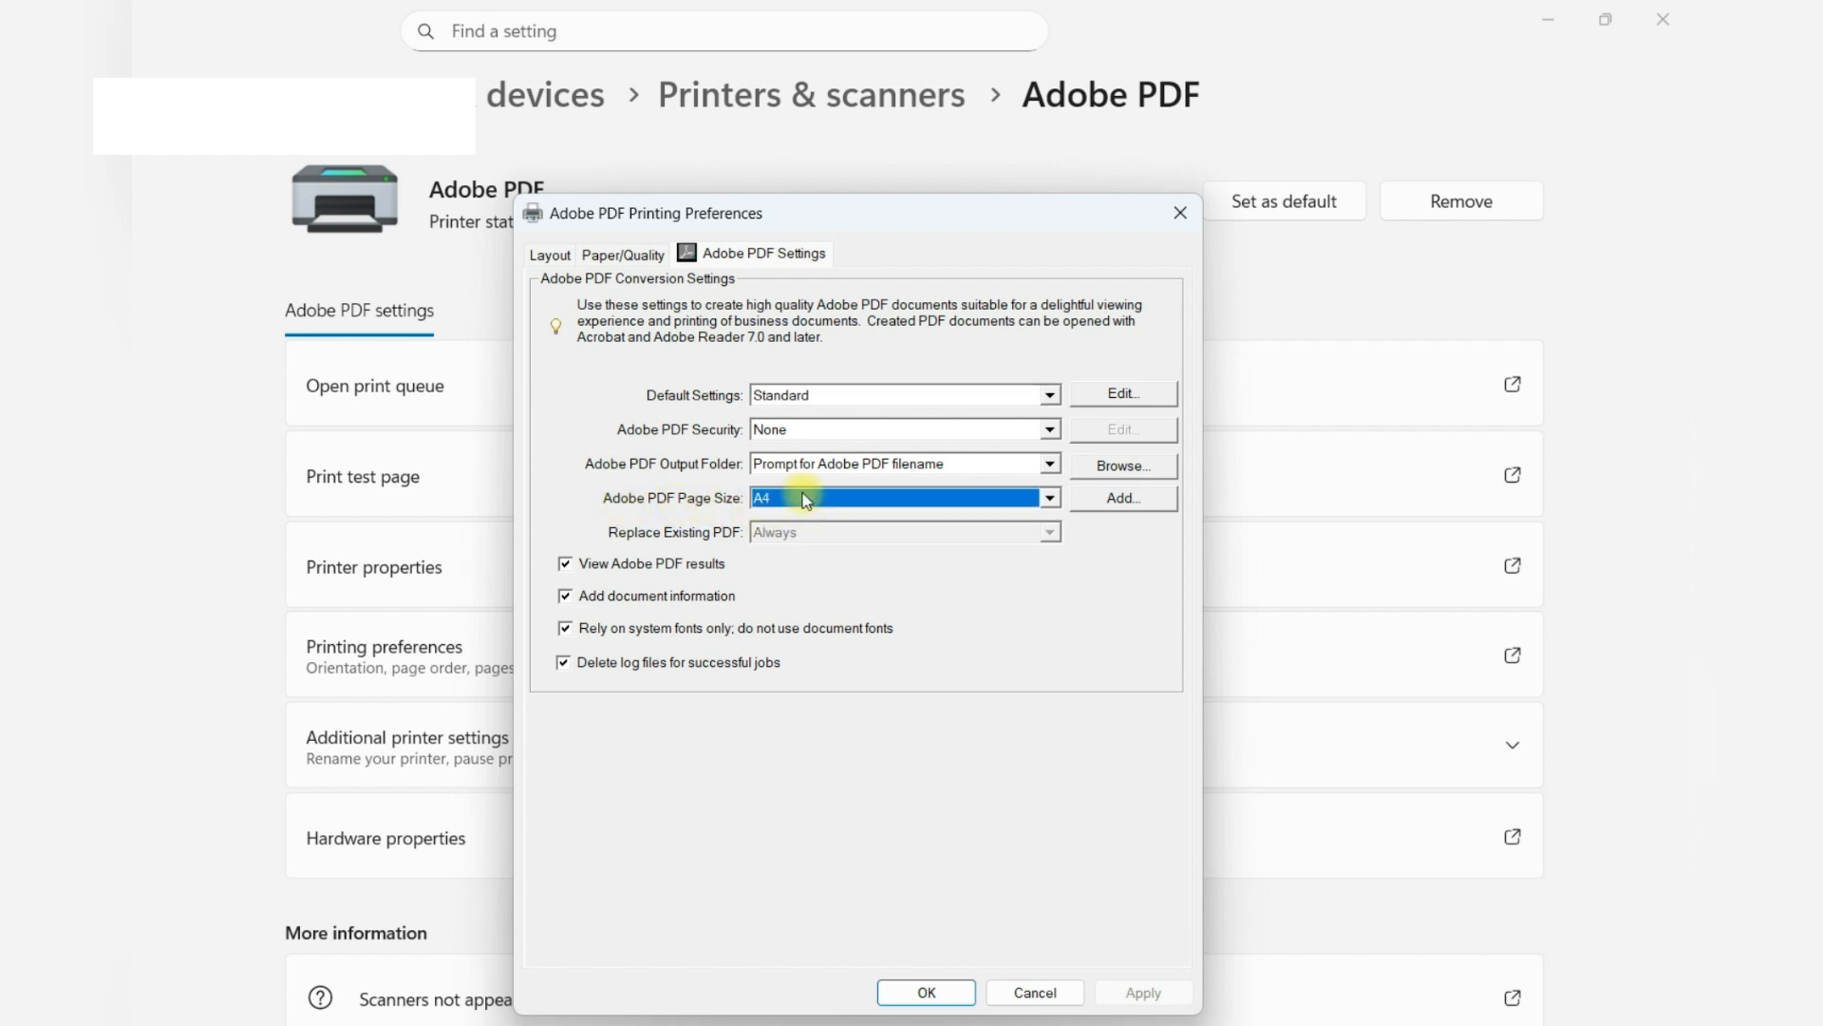
click(817, 499)
click(813, 501)
click(772, 519)
click(926, 992)
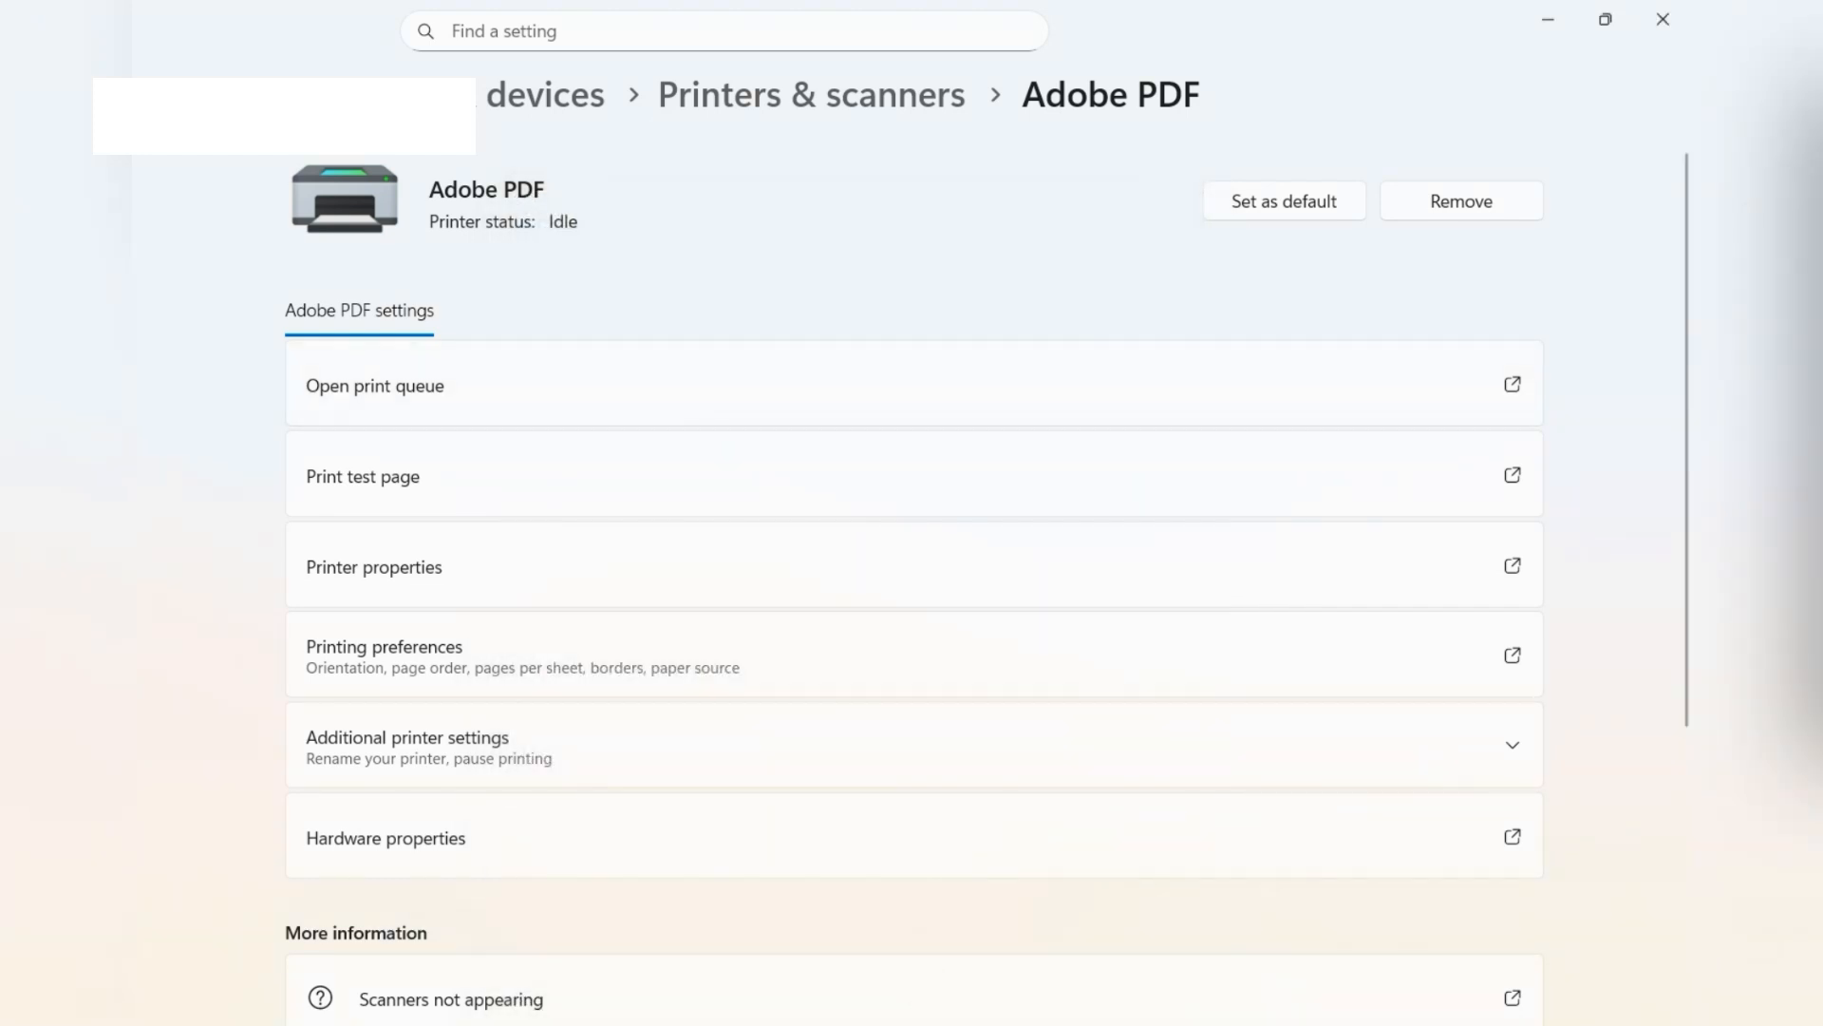
click(950, 99)
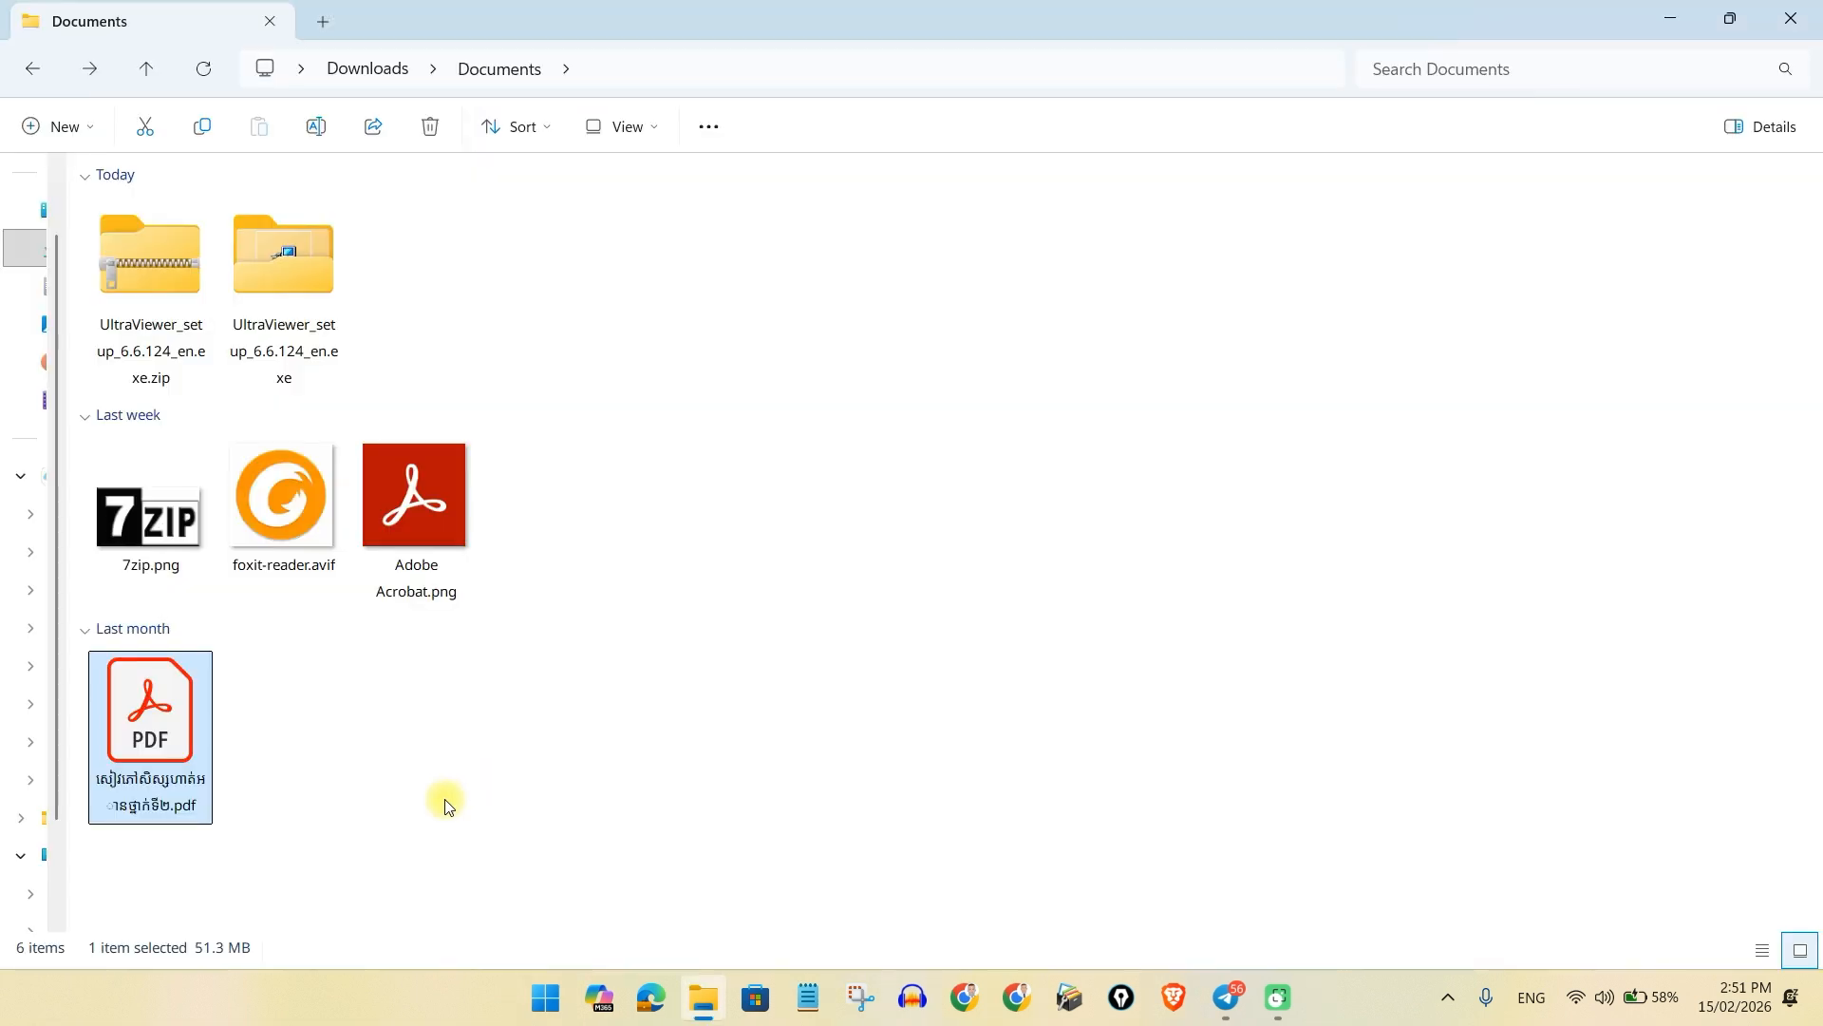
Step: Reopen the PDF book from the Documents folder and choose HP Universal Printing PCL 6 (Network) as its printer
double_click(152, 733)
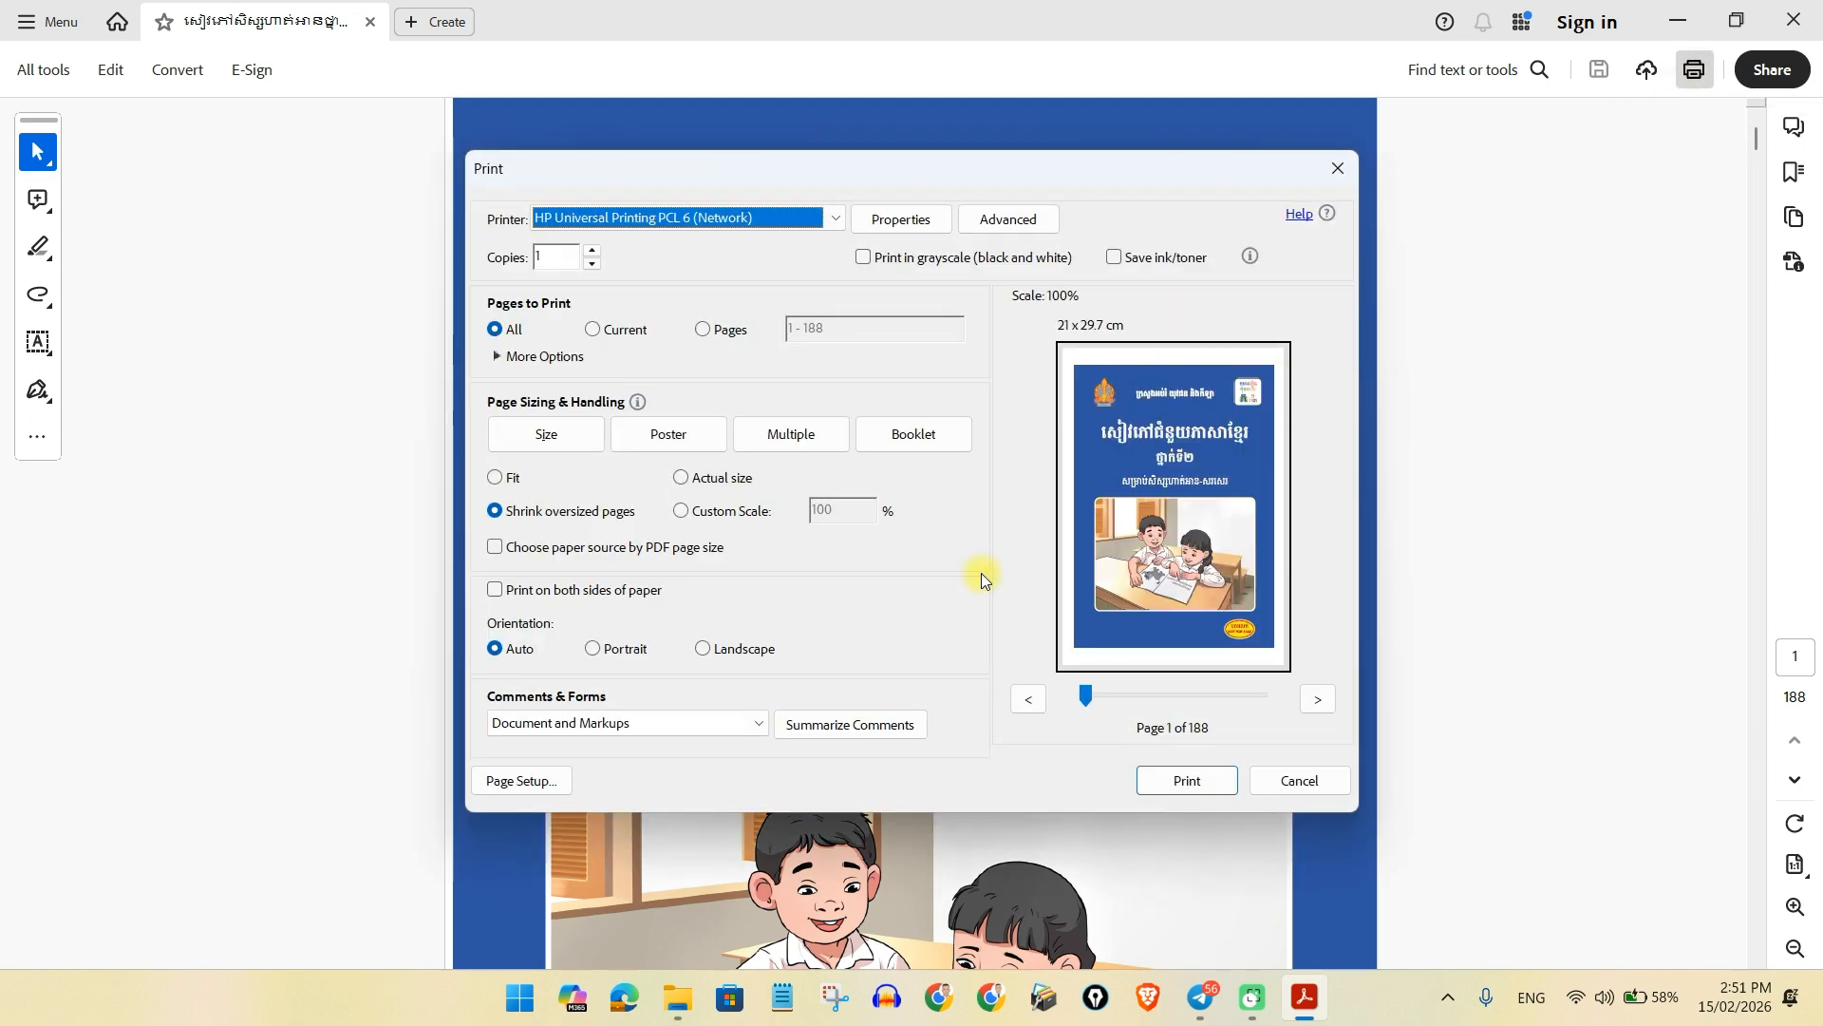
click(835, 220)
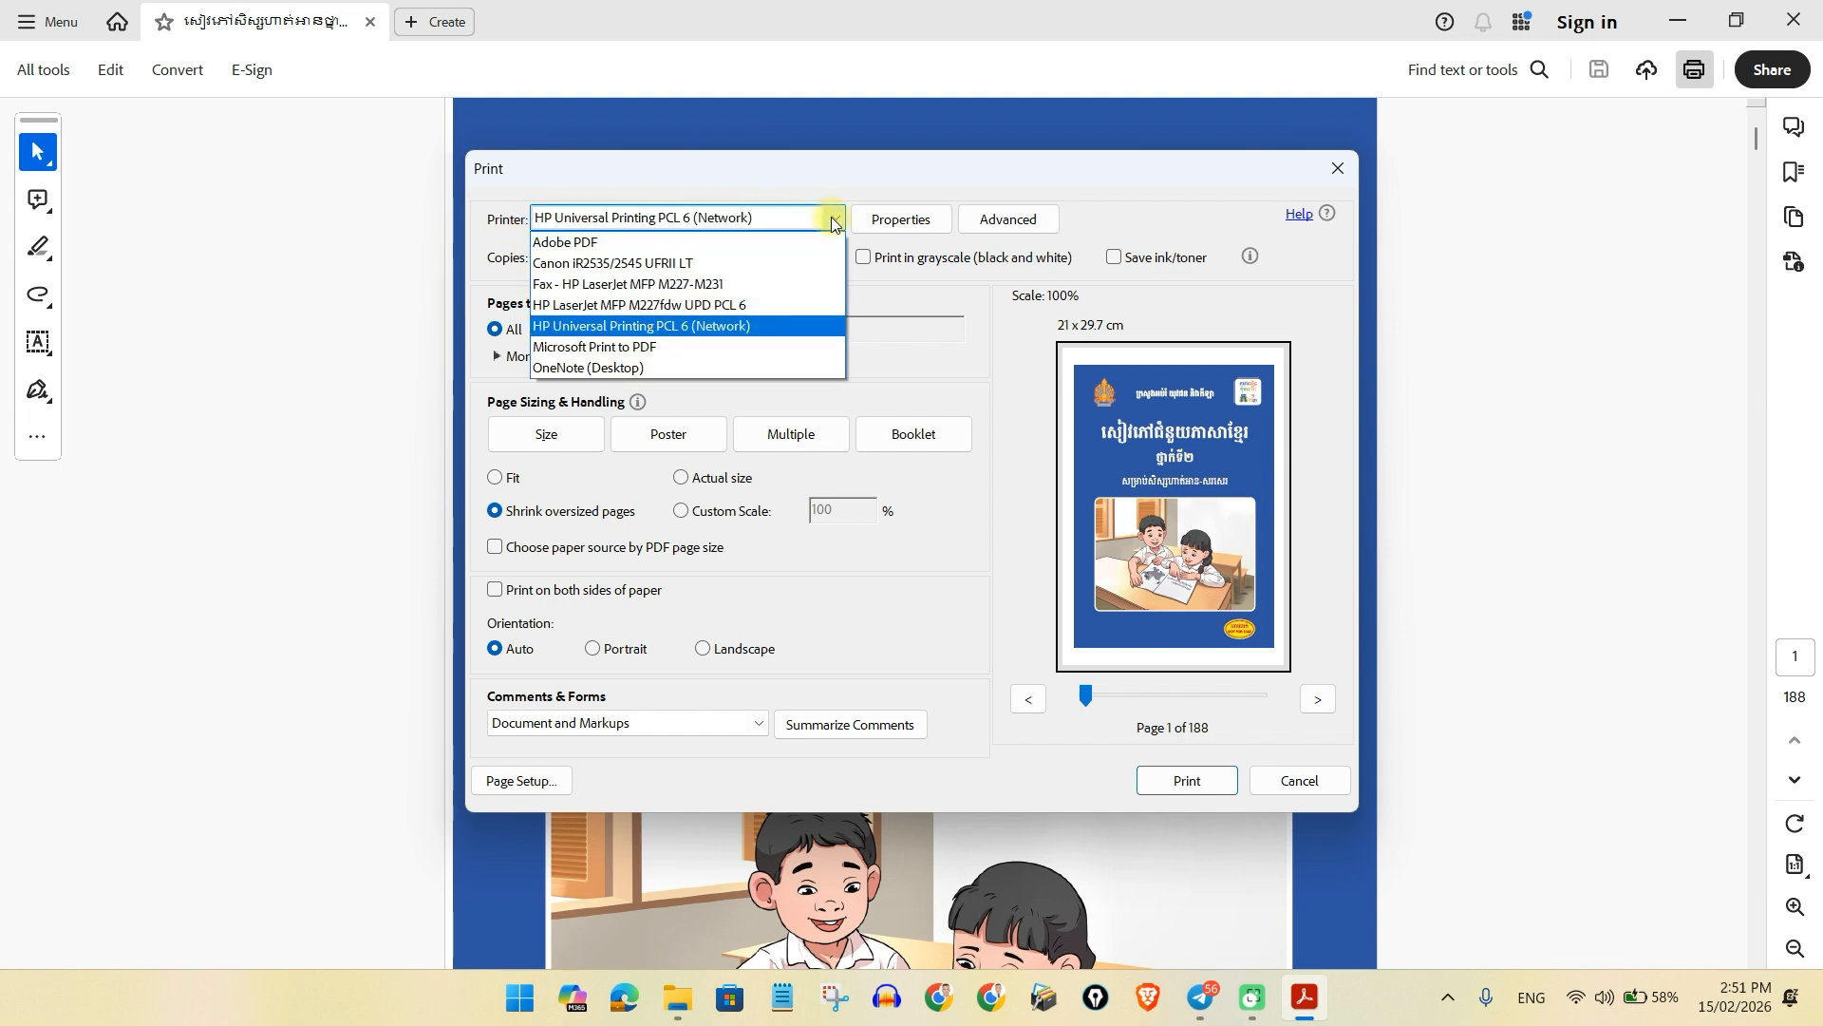
click(743, 327)
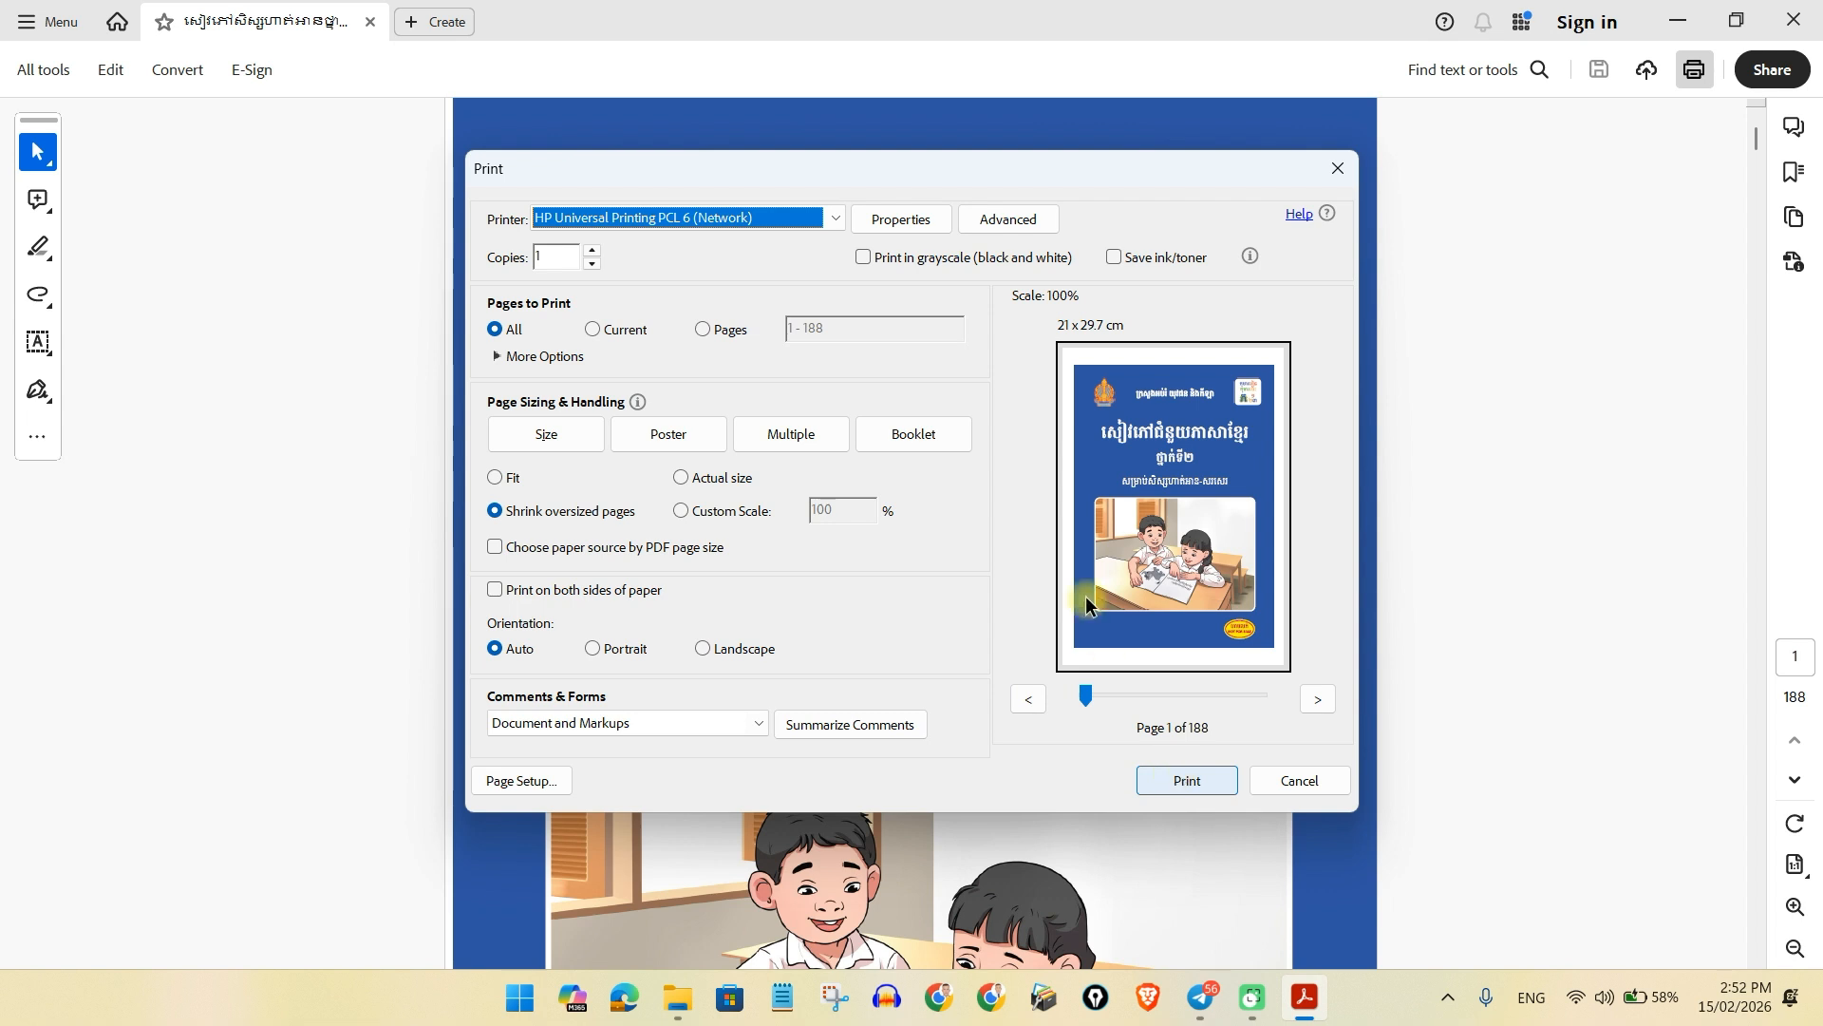
click(1169, 780)
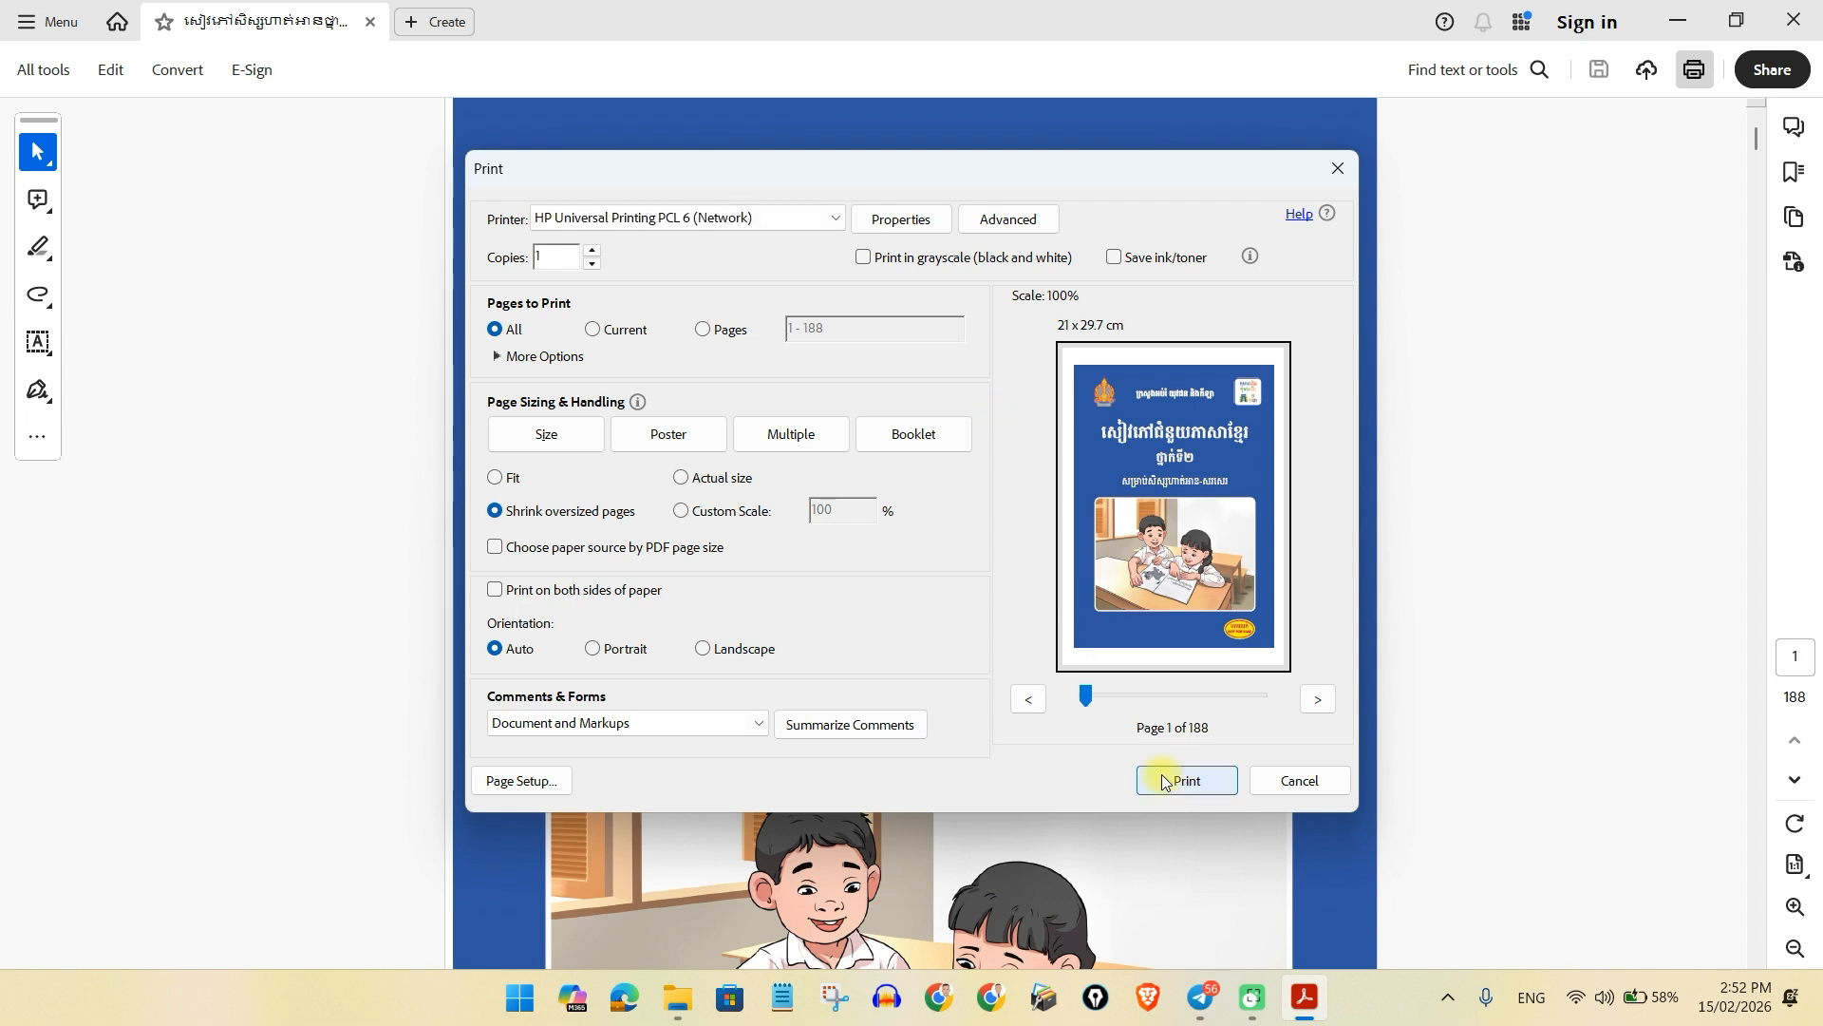
Step: Switch the print range to specific pages, remove the last two digits of the range's end page, and print the book
click(702, 330)
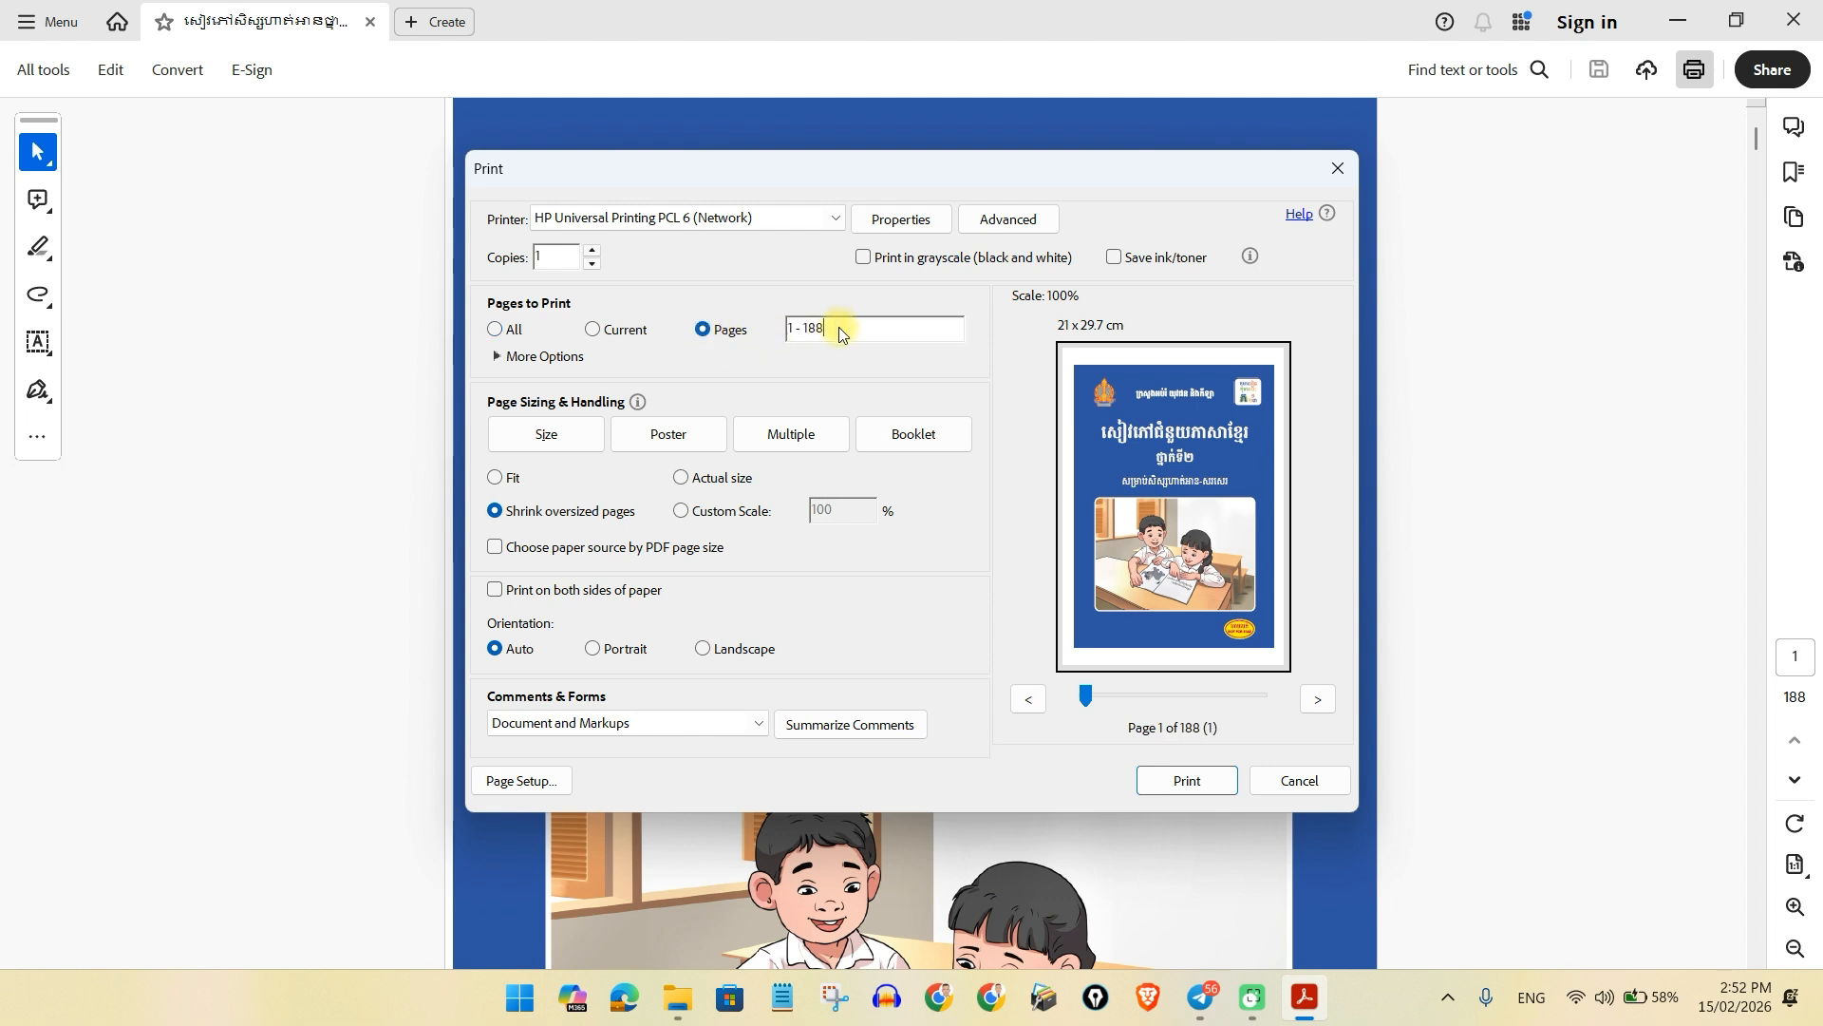
key(BackSpace)
key(BackSpace)
click(1166, 779)
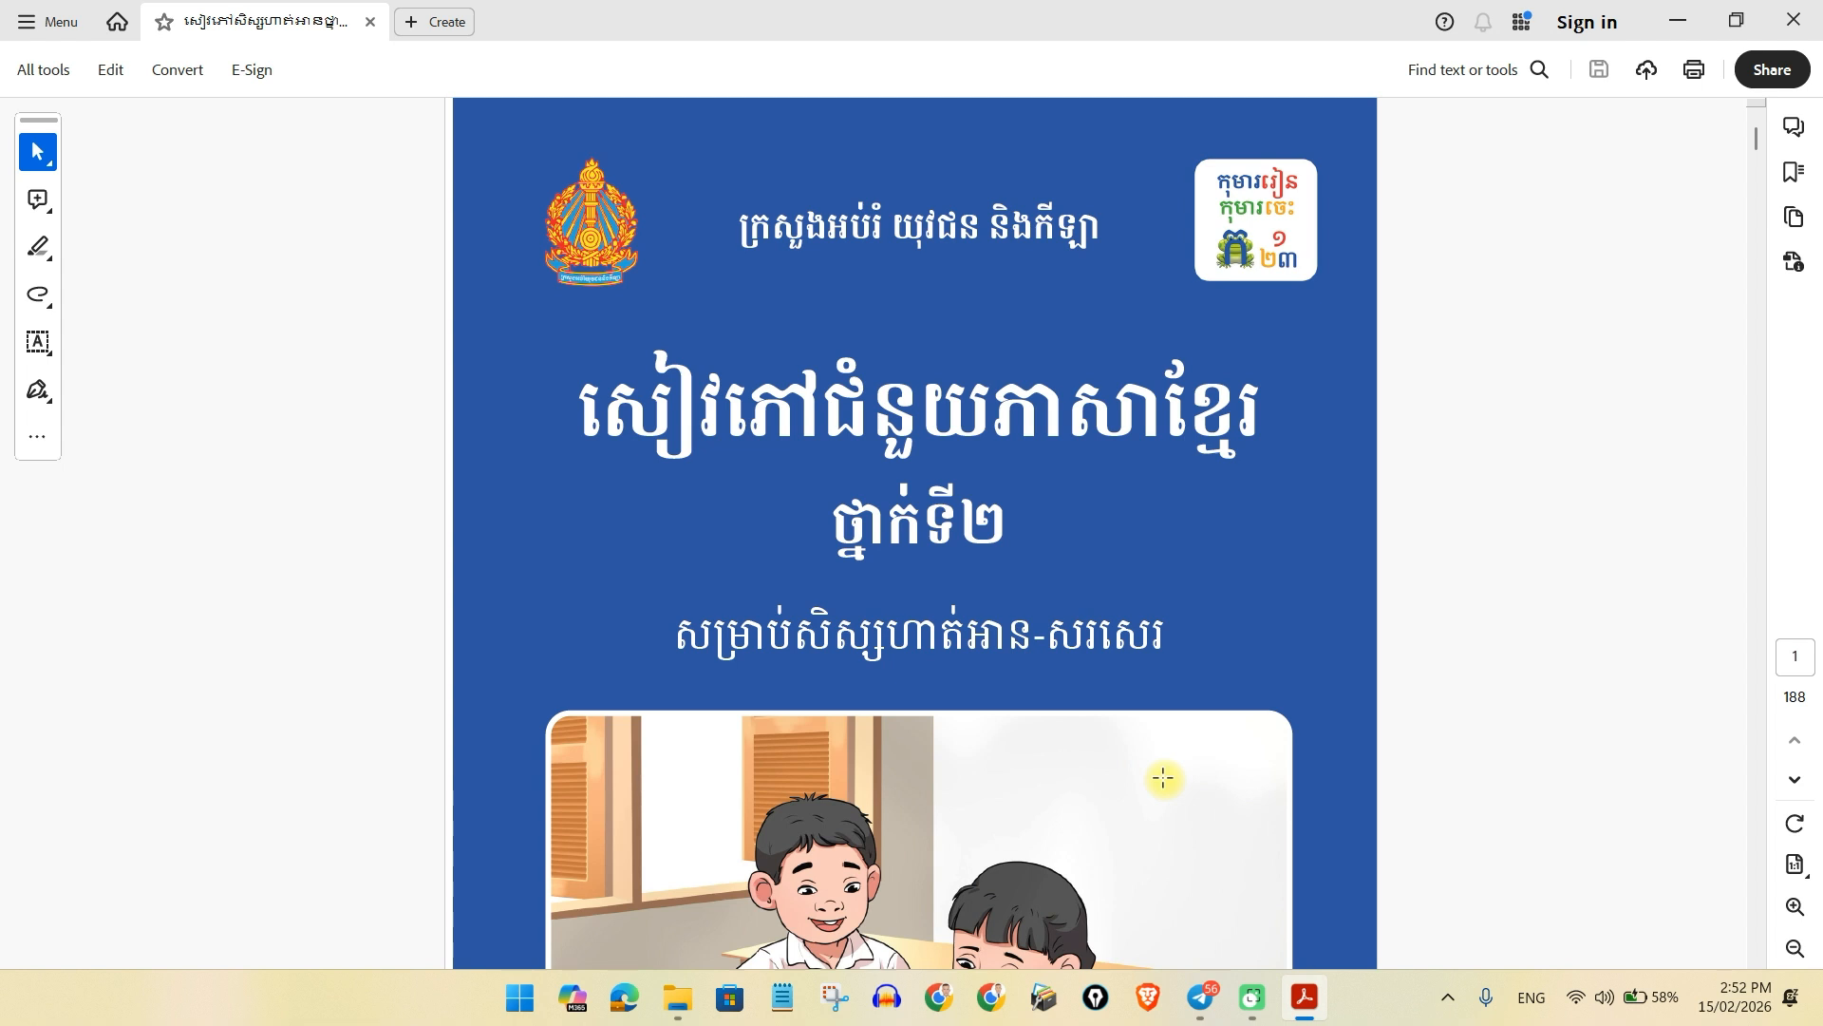
Step: Open the print queue from the system tray's printer status and pause all jobs on HP Universal Printing PCL 6 (Network)
click(1449, 998)
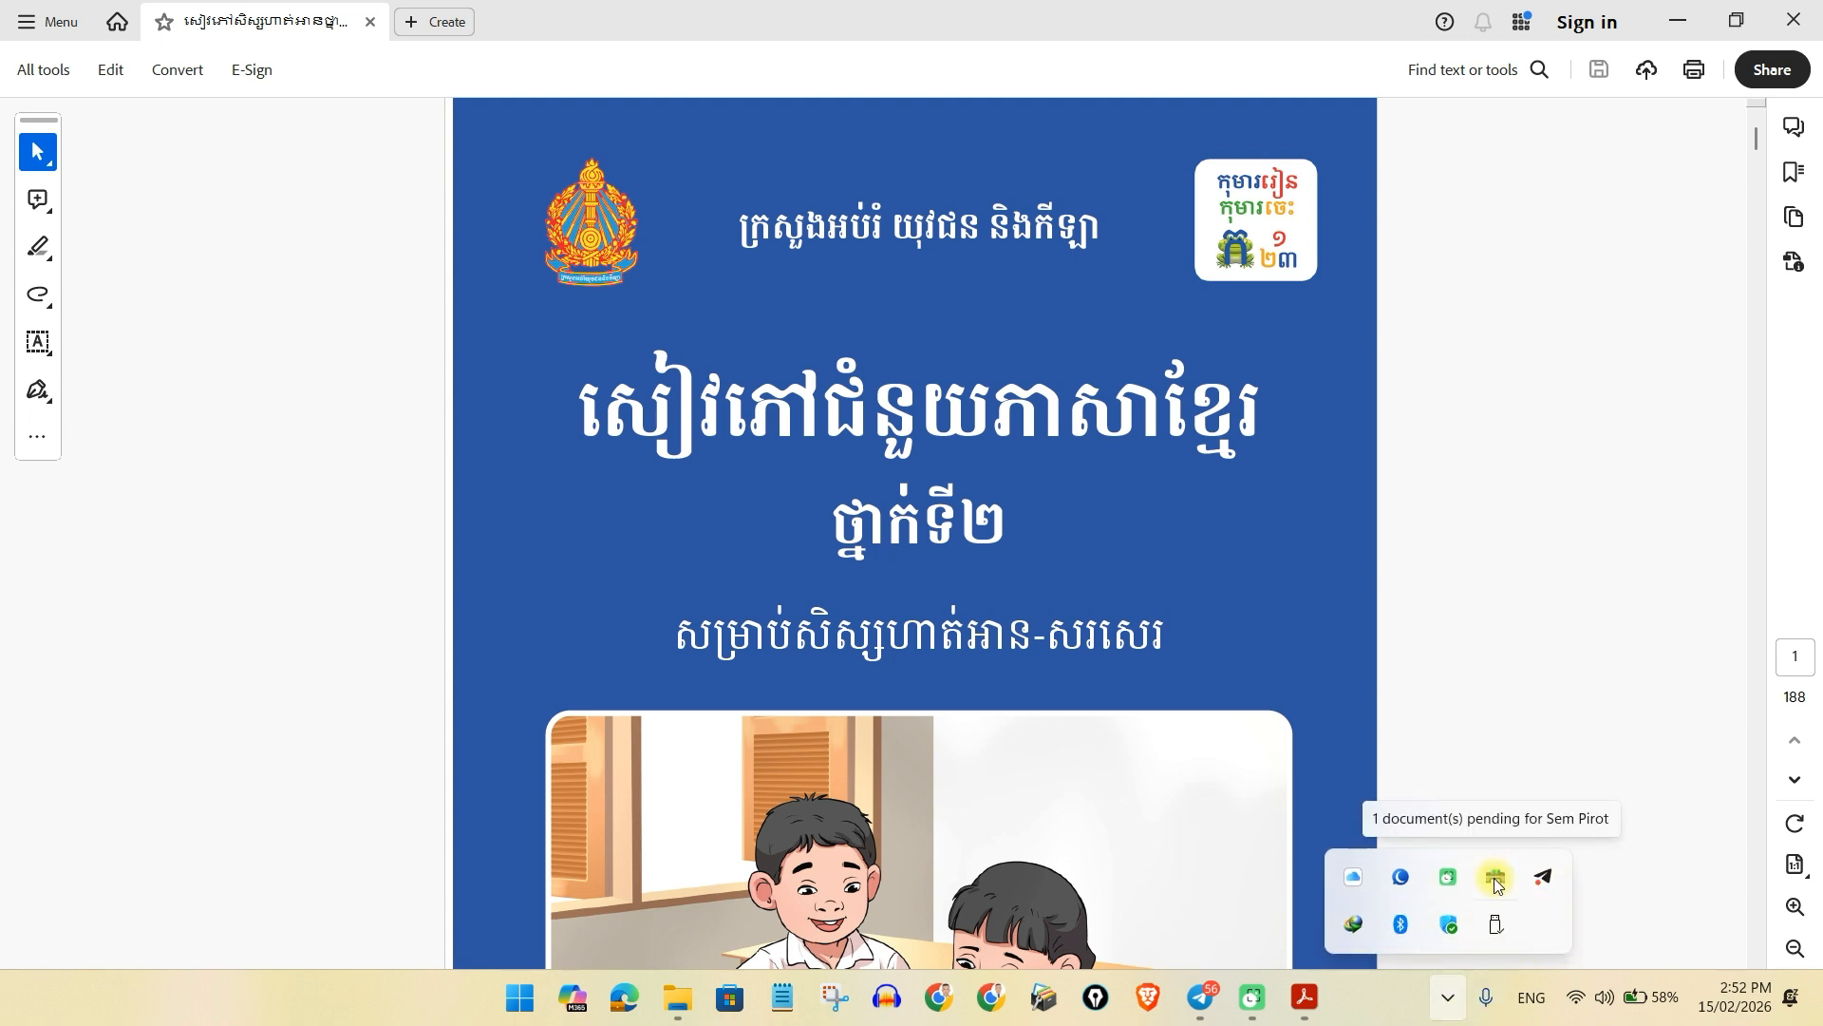
double_click(1498, 884)
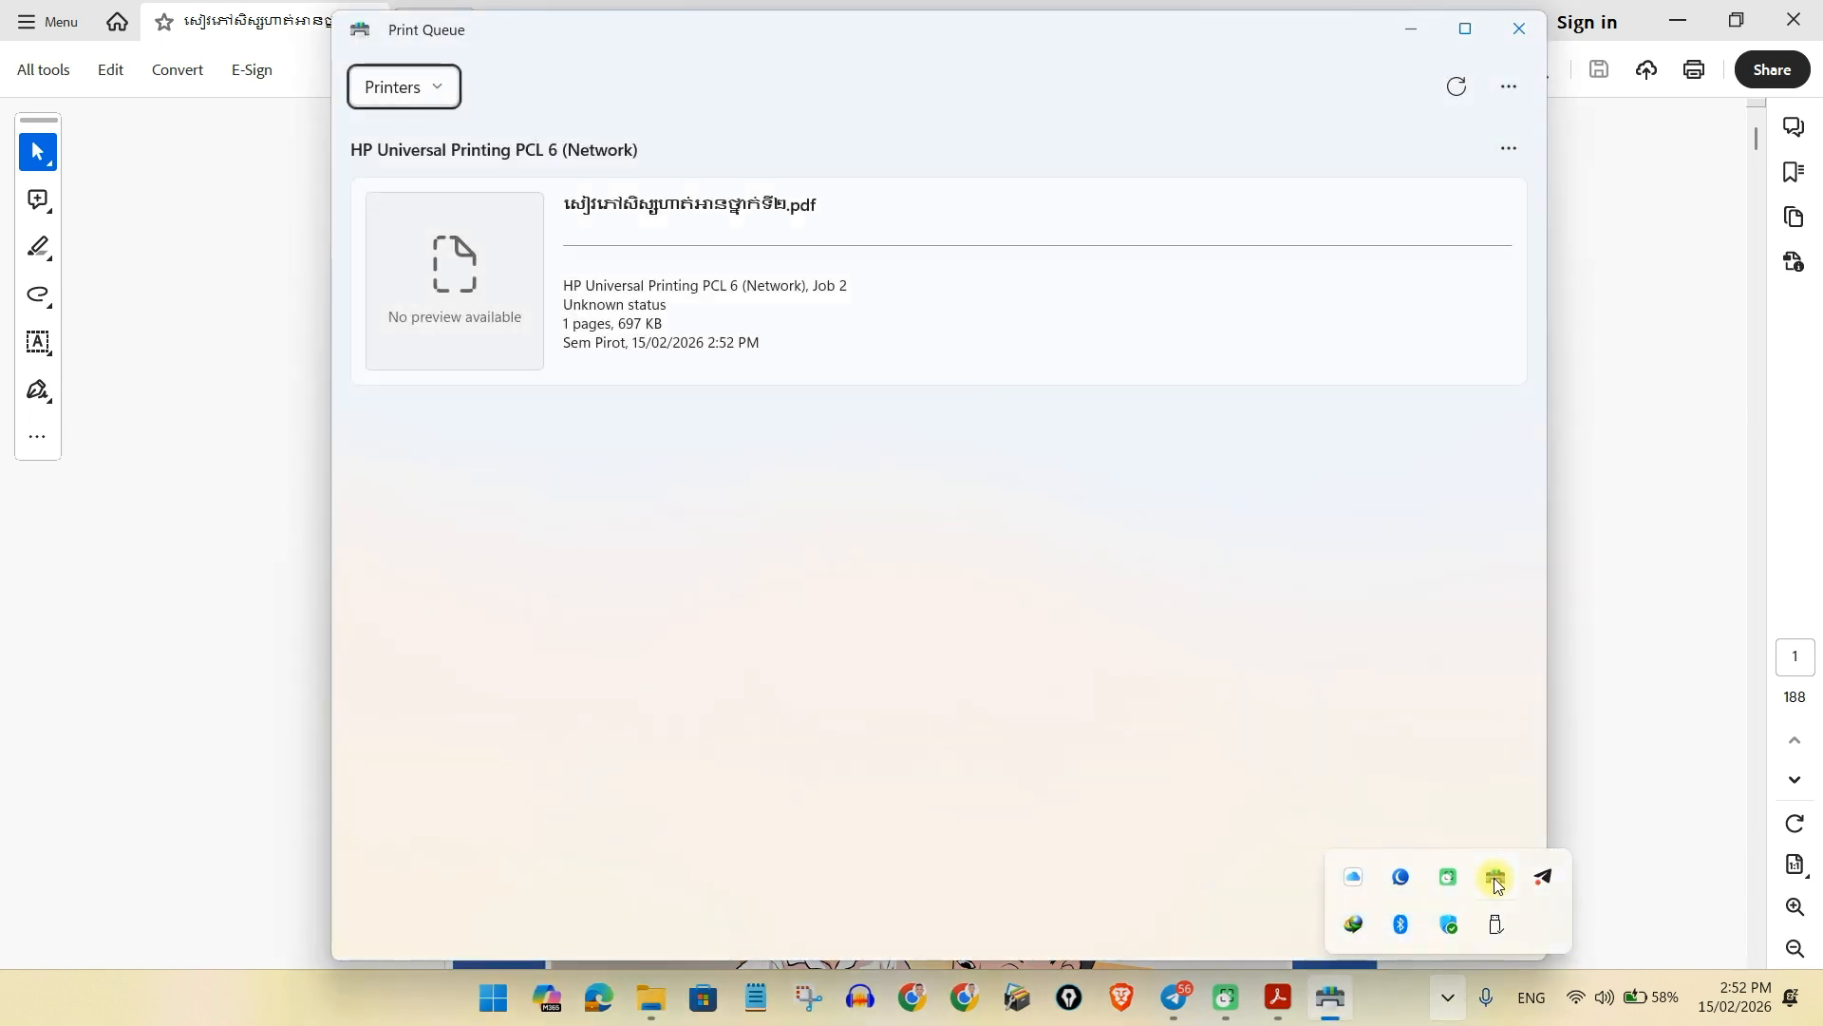
click(1020, 450)
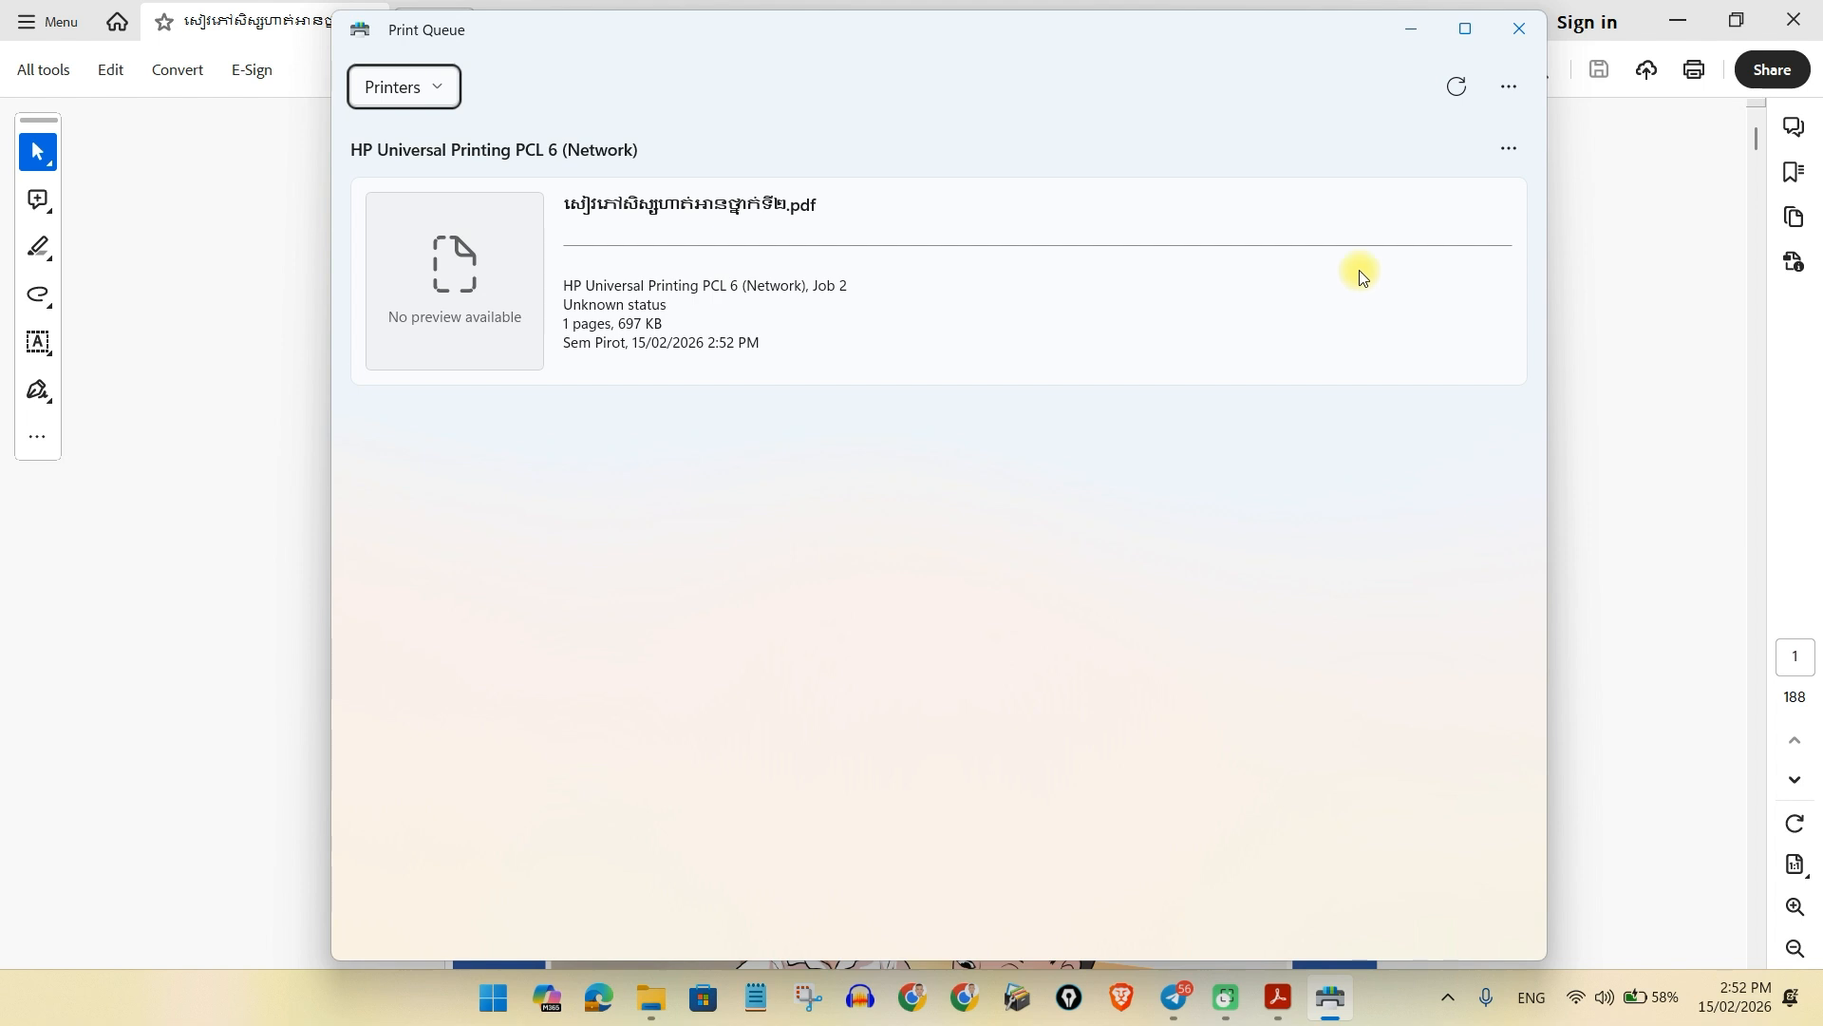
click(1508, 152)
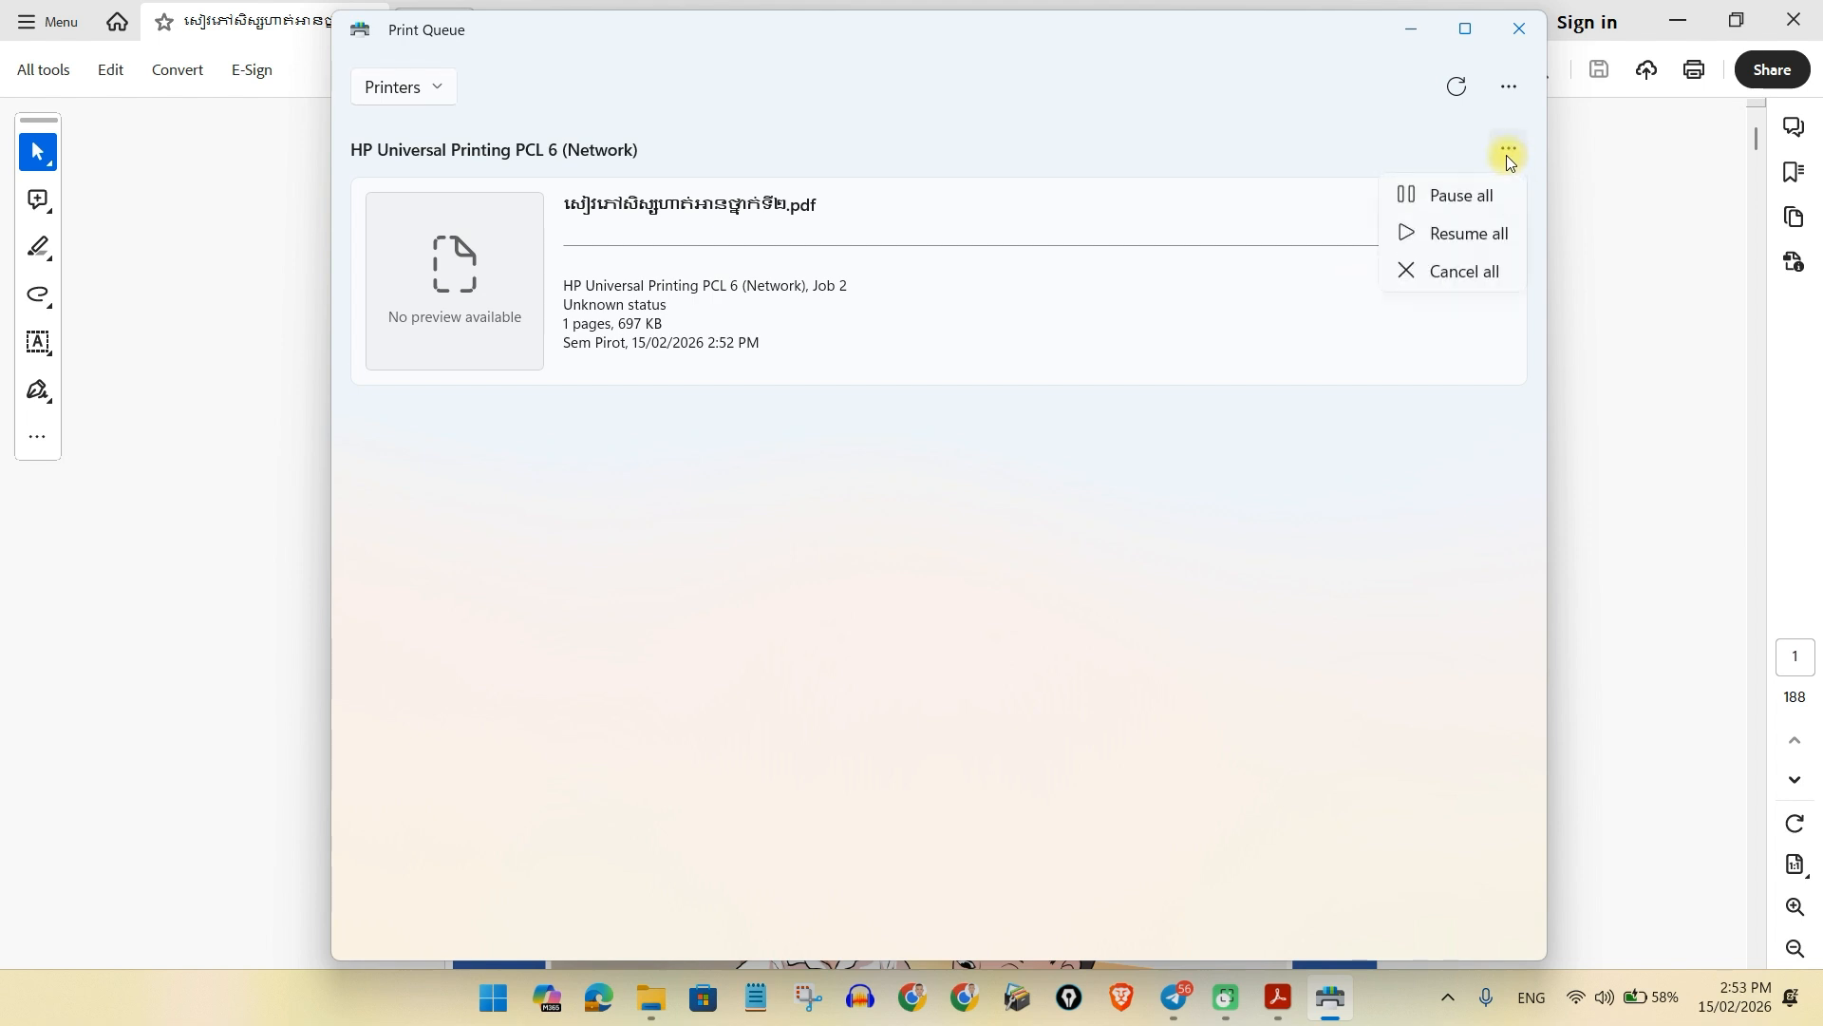
click(1445, 203)
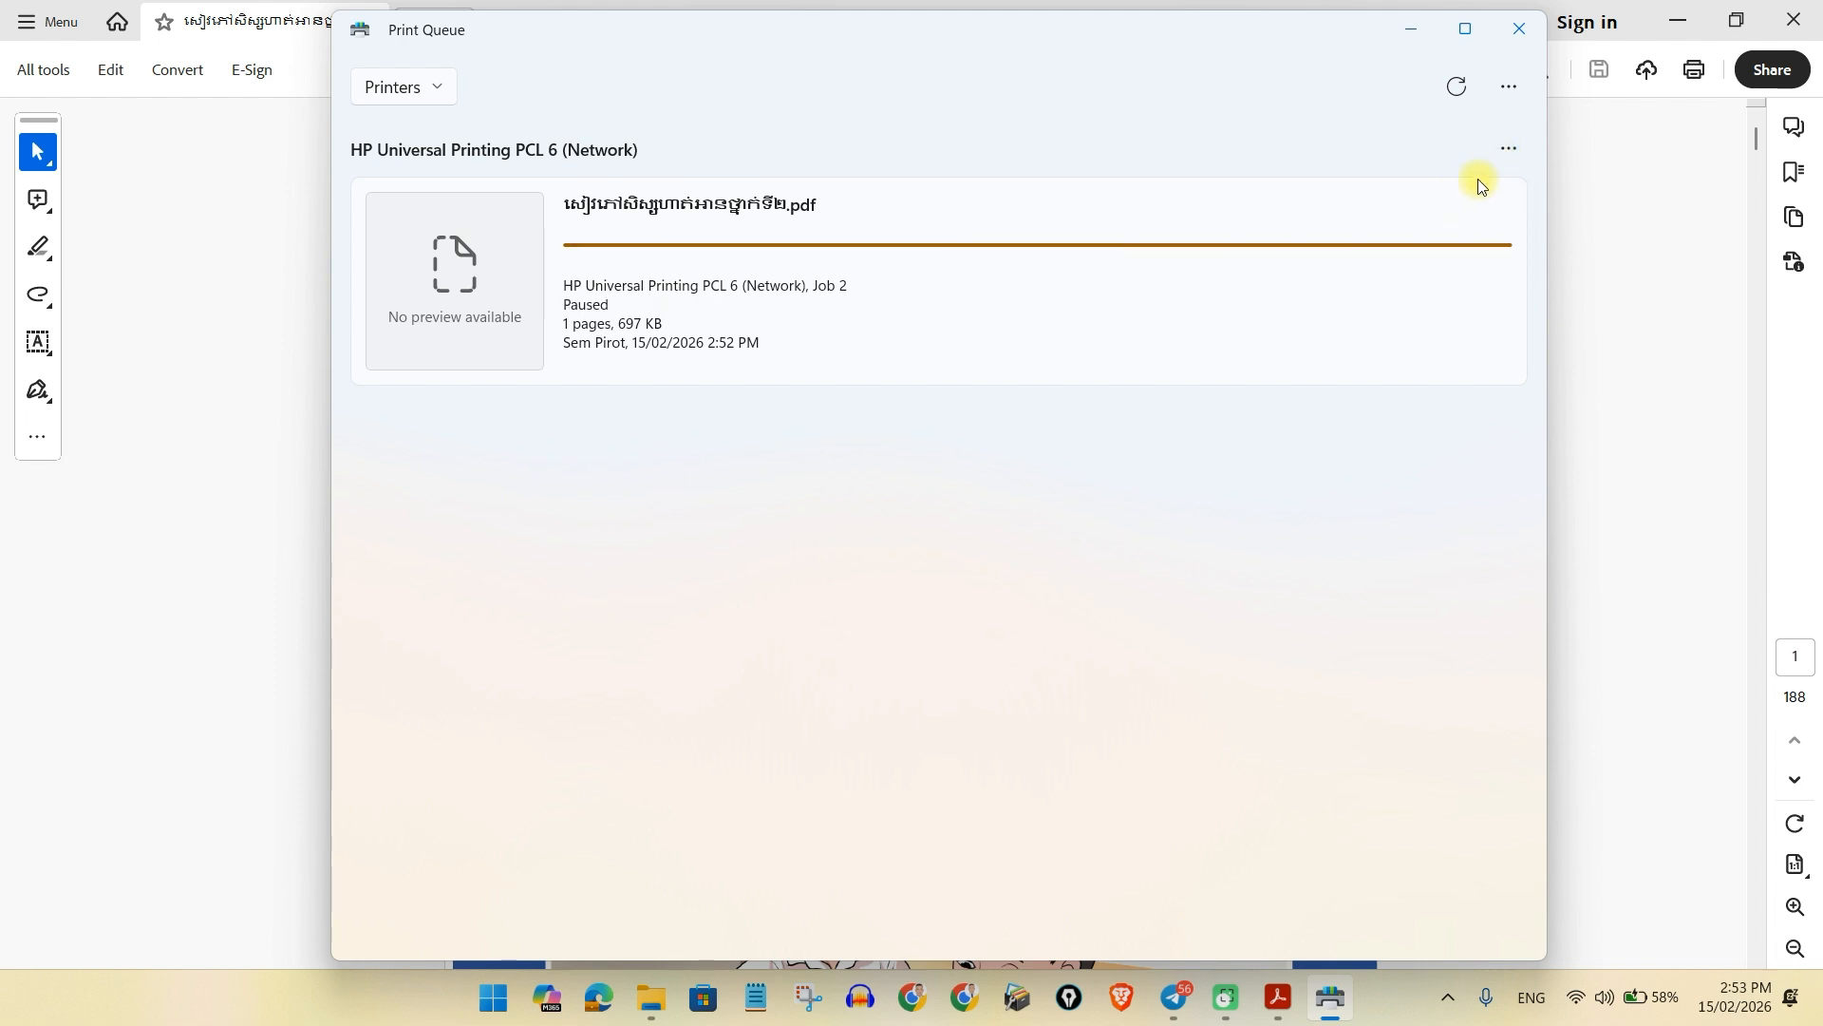
Step: Cancel all print jobs on HP Universal Printing PCL 6 (Network) and refresh the print queue
click(1506, 154)
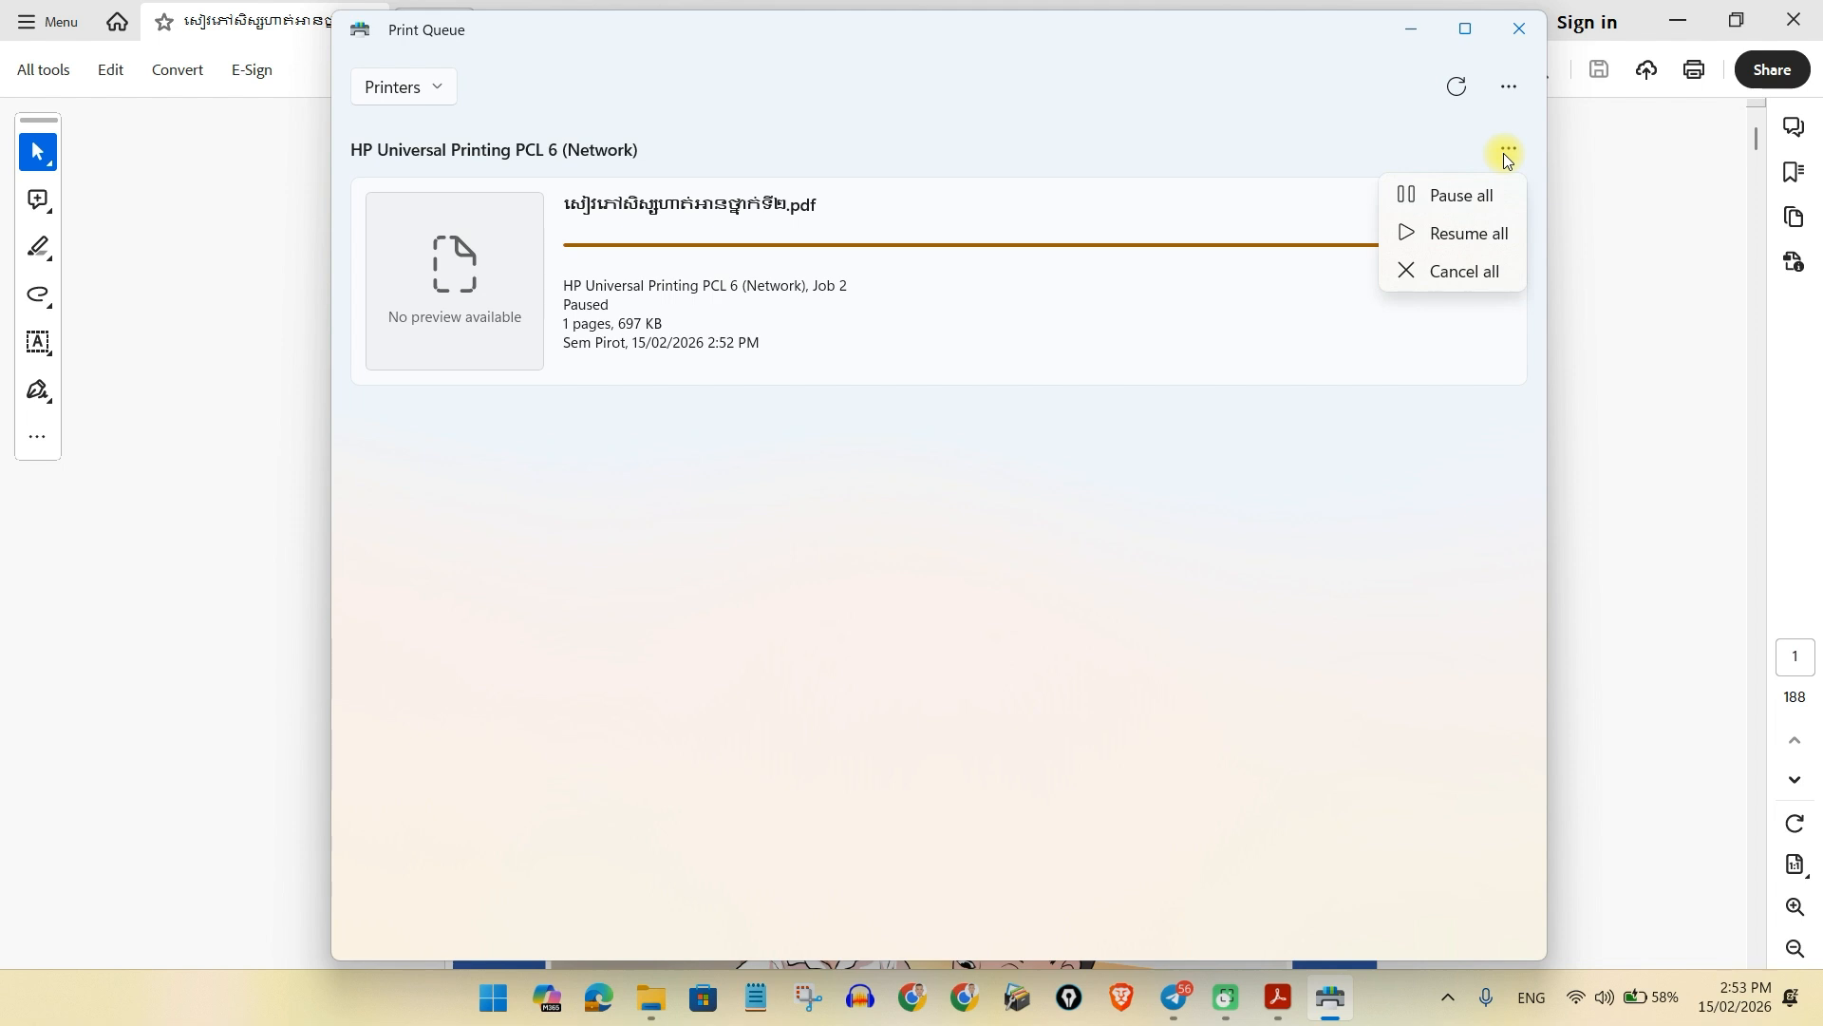
click(1432, 275)
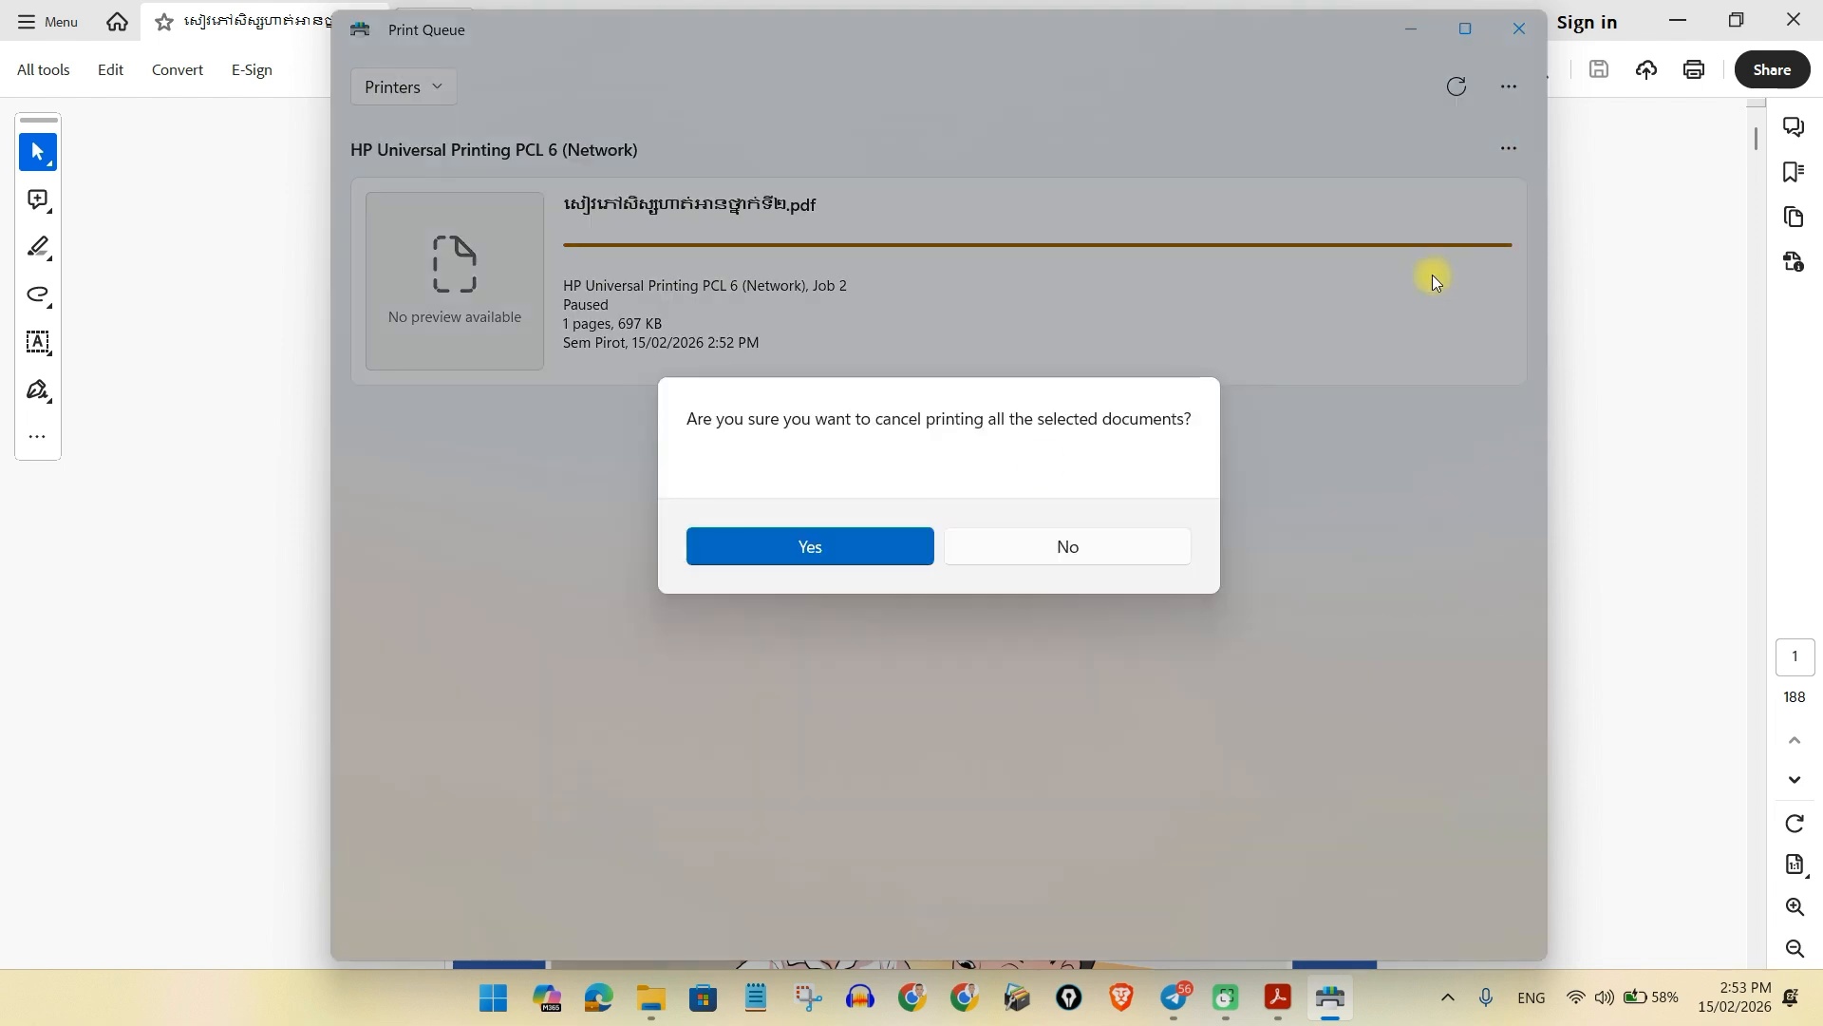
click(829, 554)
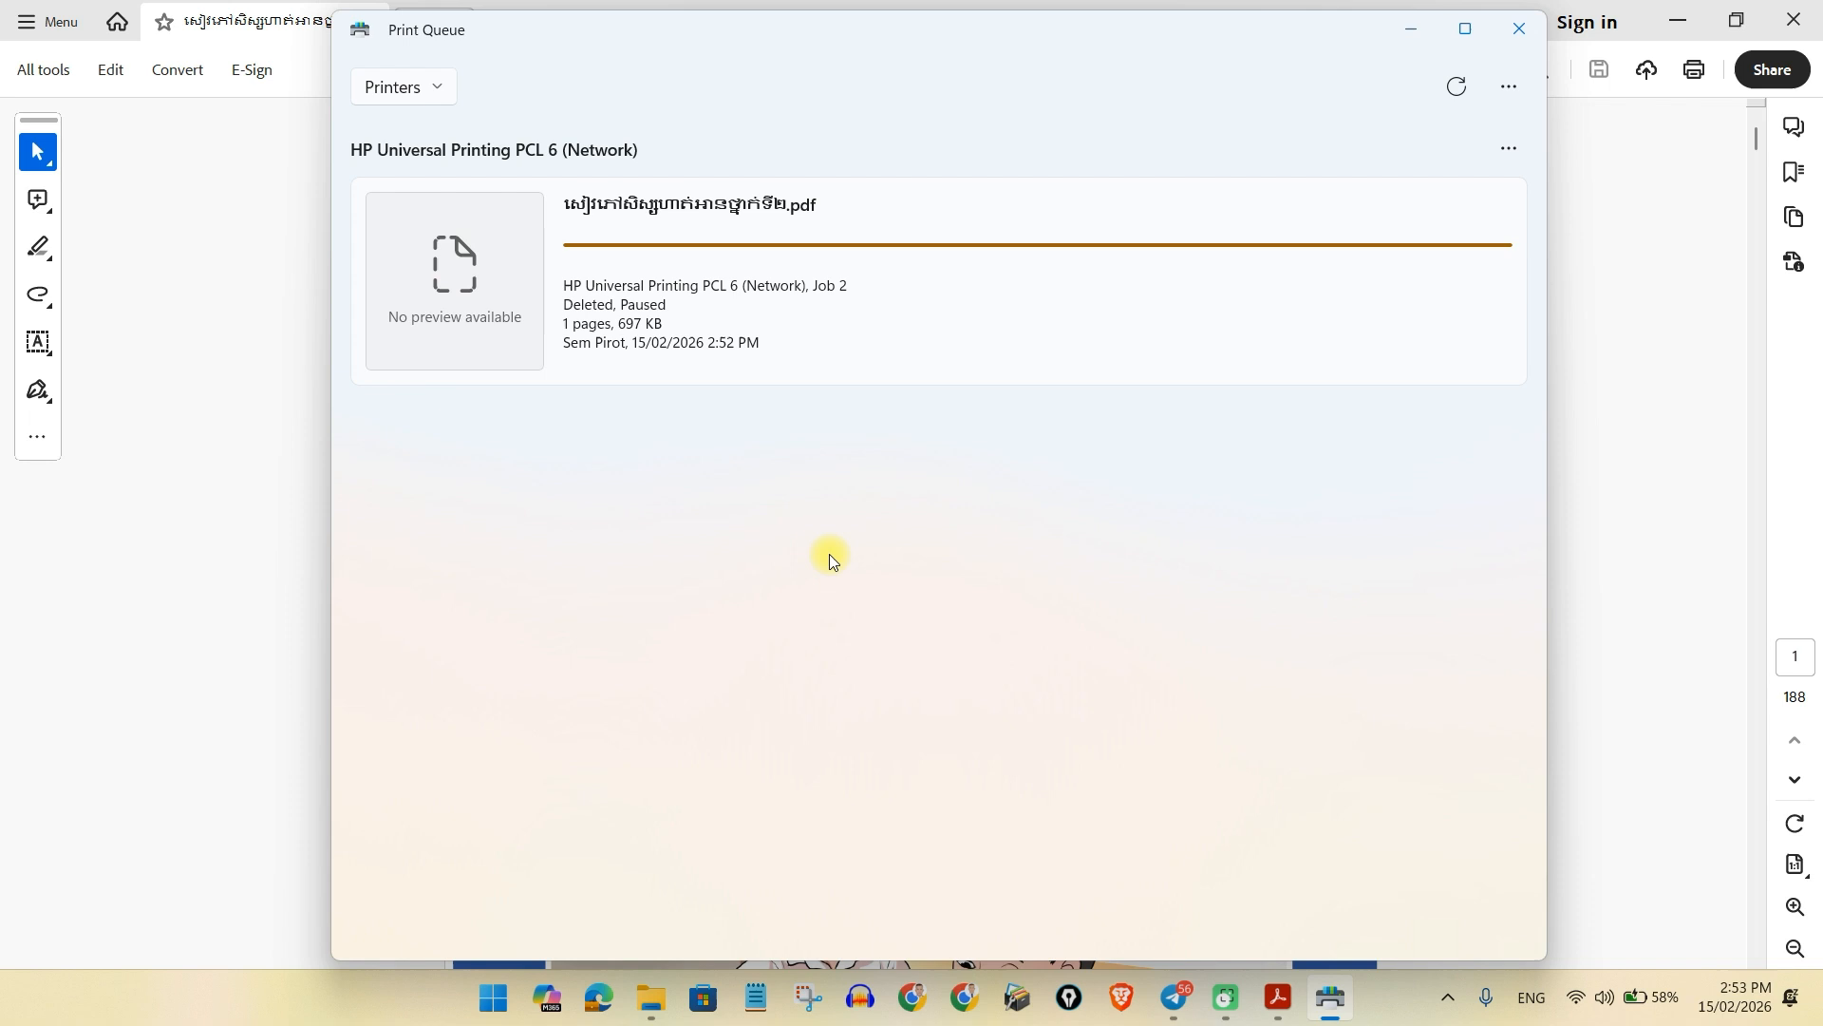
click(1456, 88)
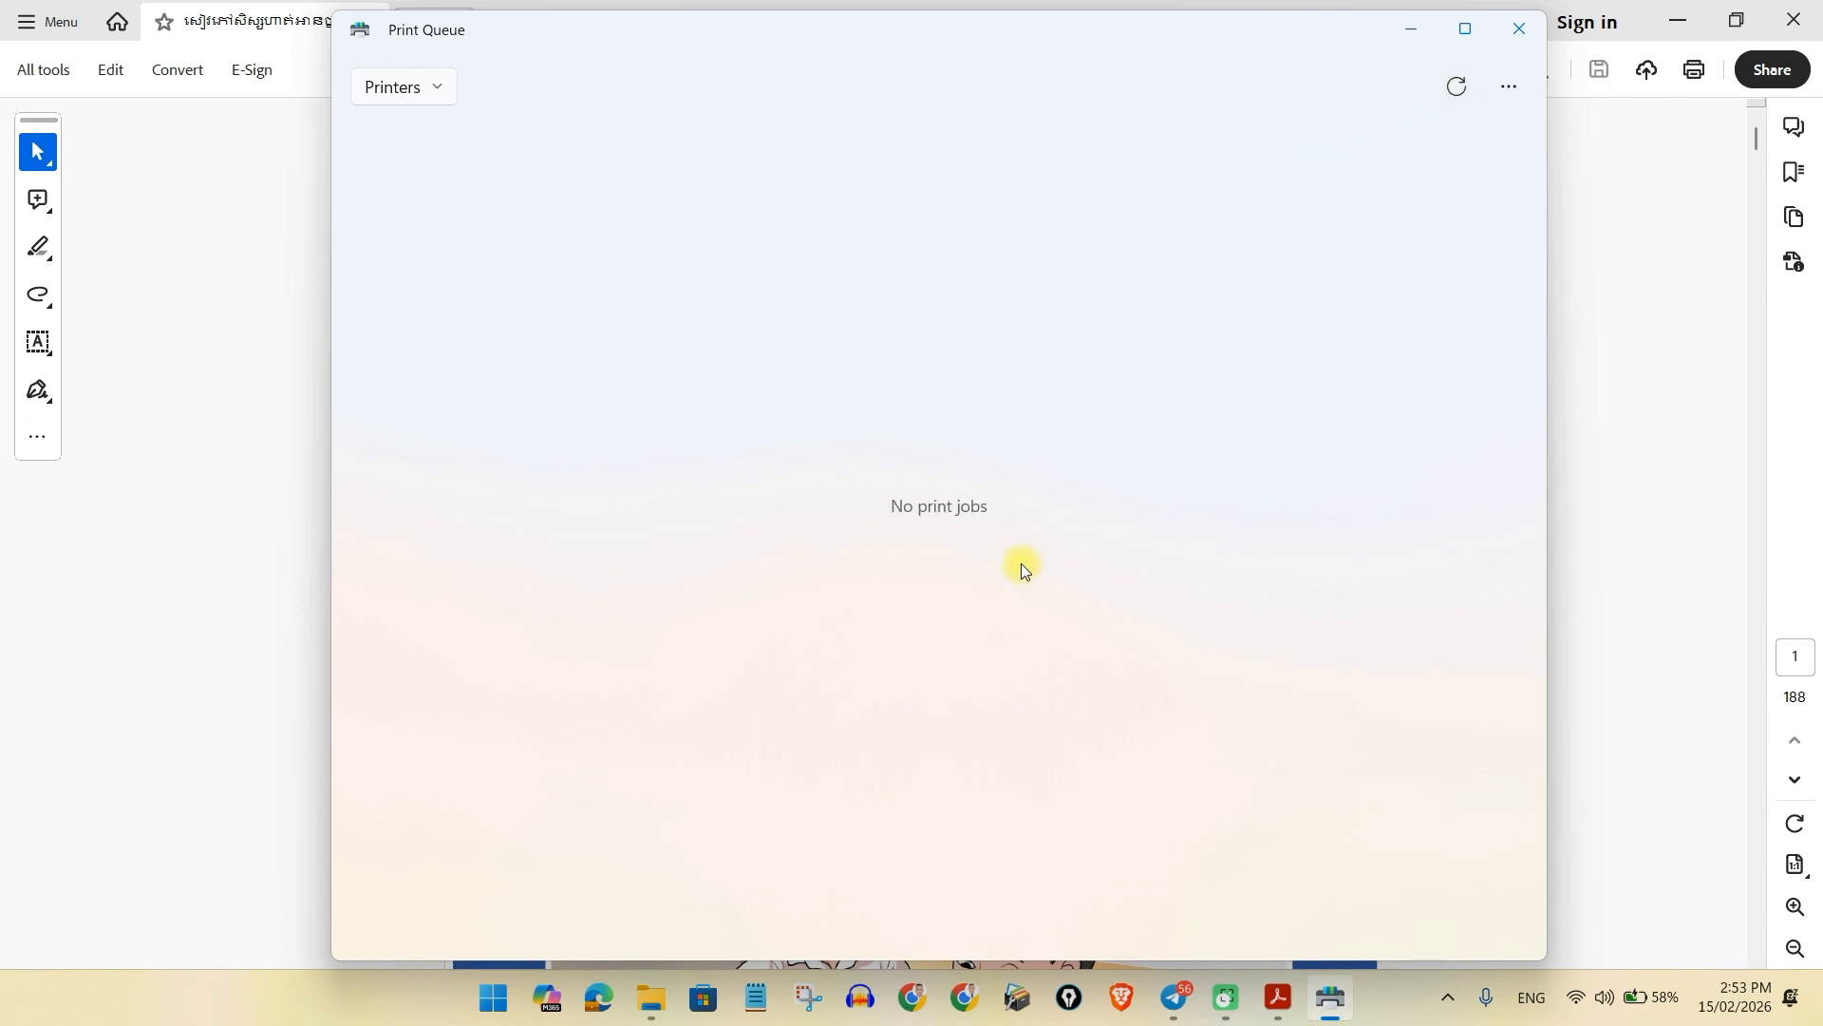